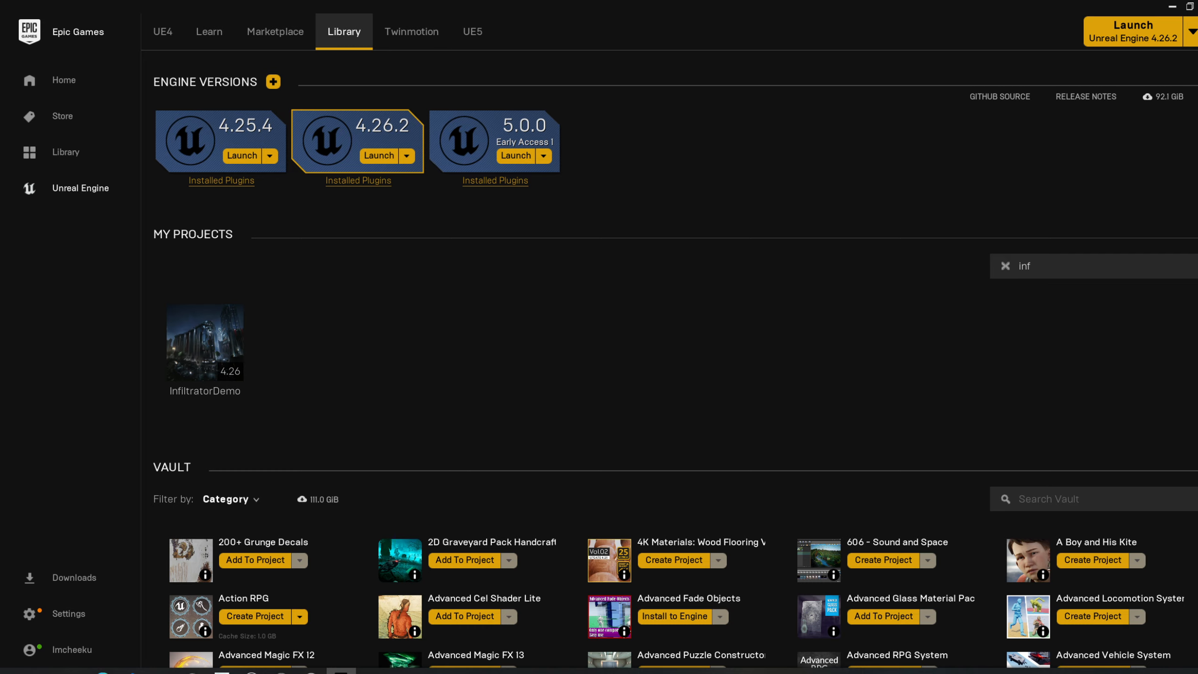
Switch from the Epic Games launcher to the Sequencer project in Unreal Editor, maximize it and minimize the launcher.
key(alt+Tab)
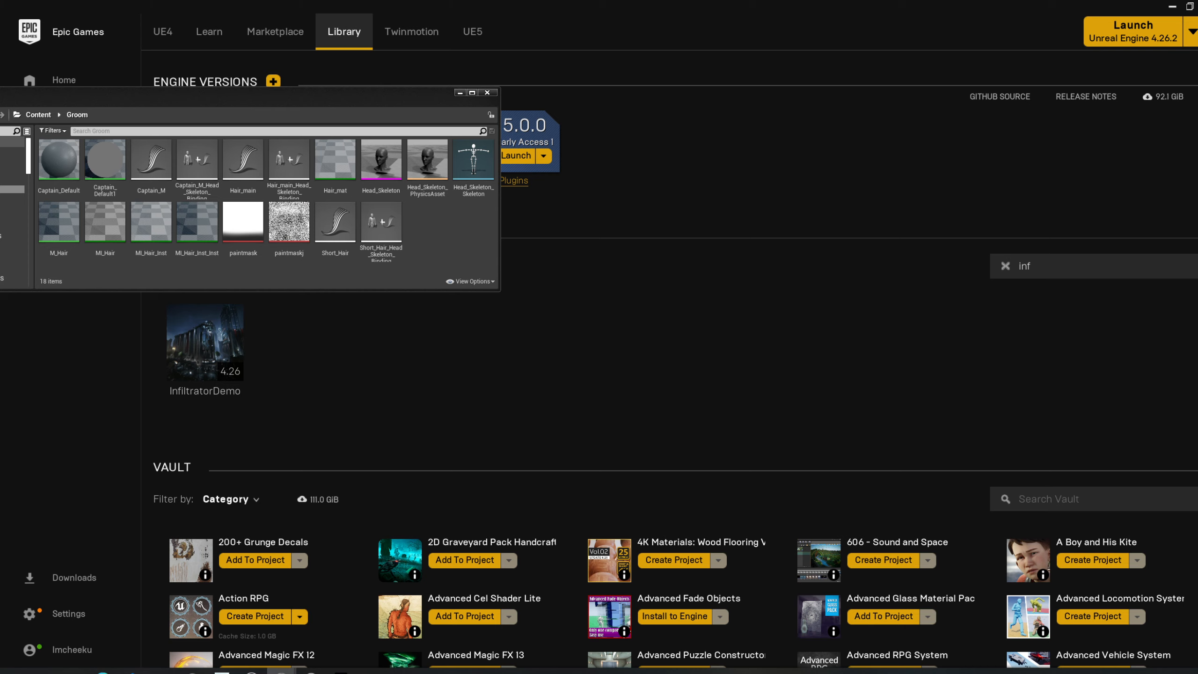
key(alt+Tab)
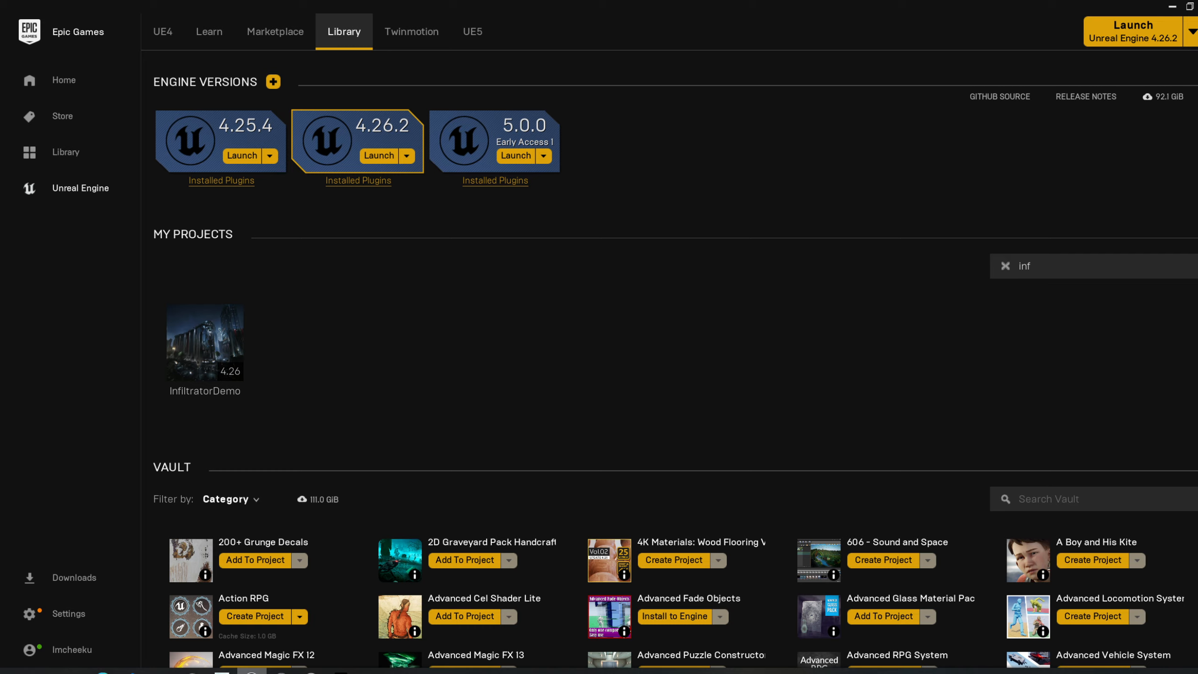
mouse_move(251, 672)
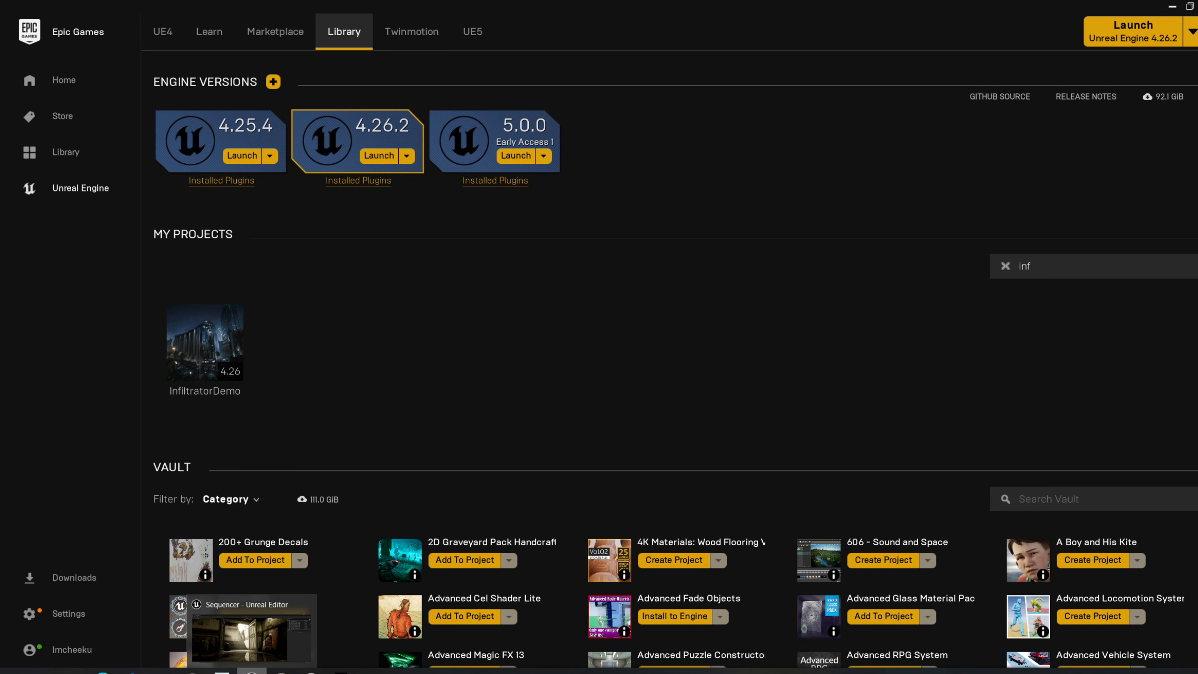
click(251, 632)
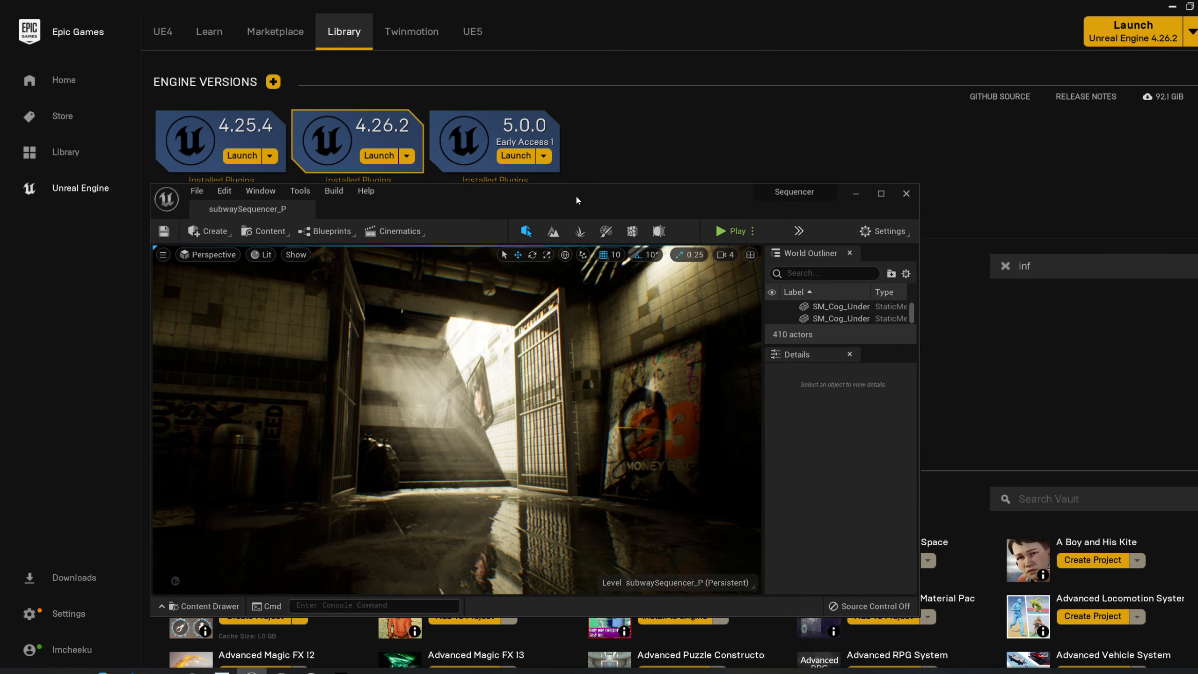
click(880, 194)
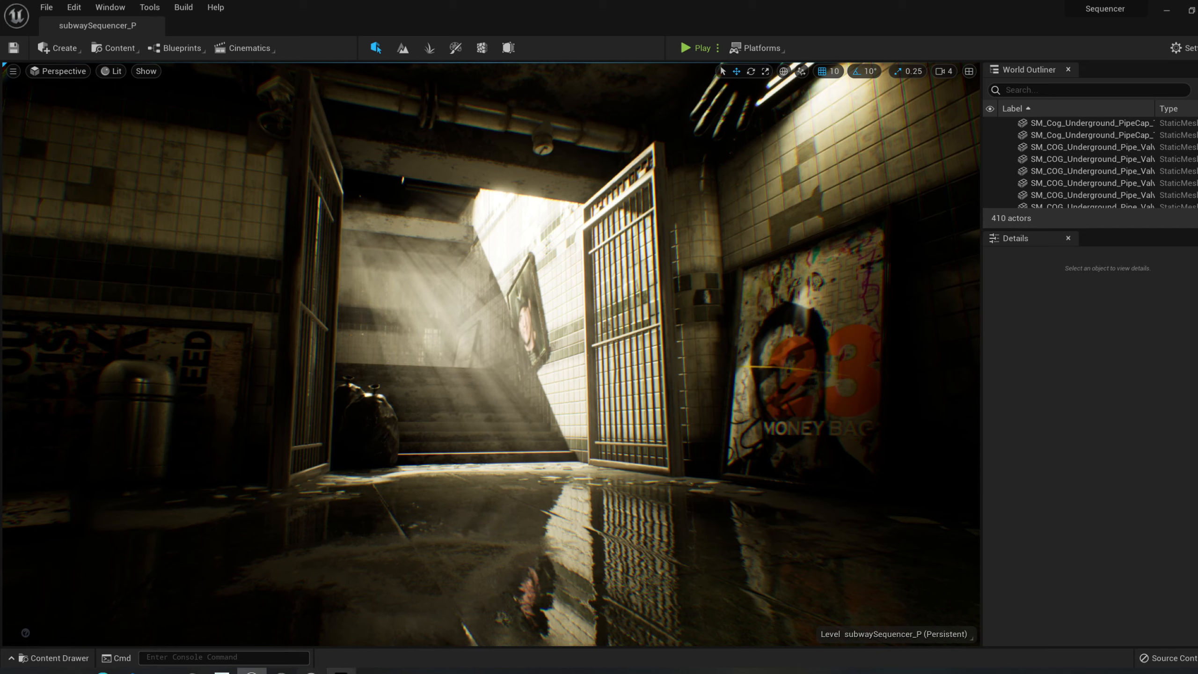
key(alt+Tab)
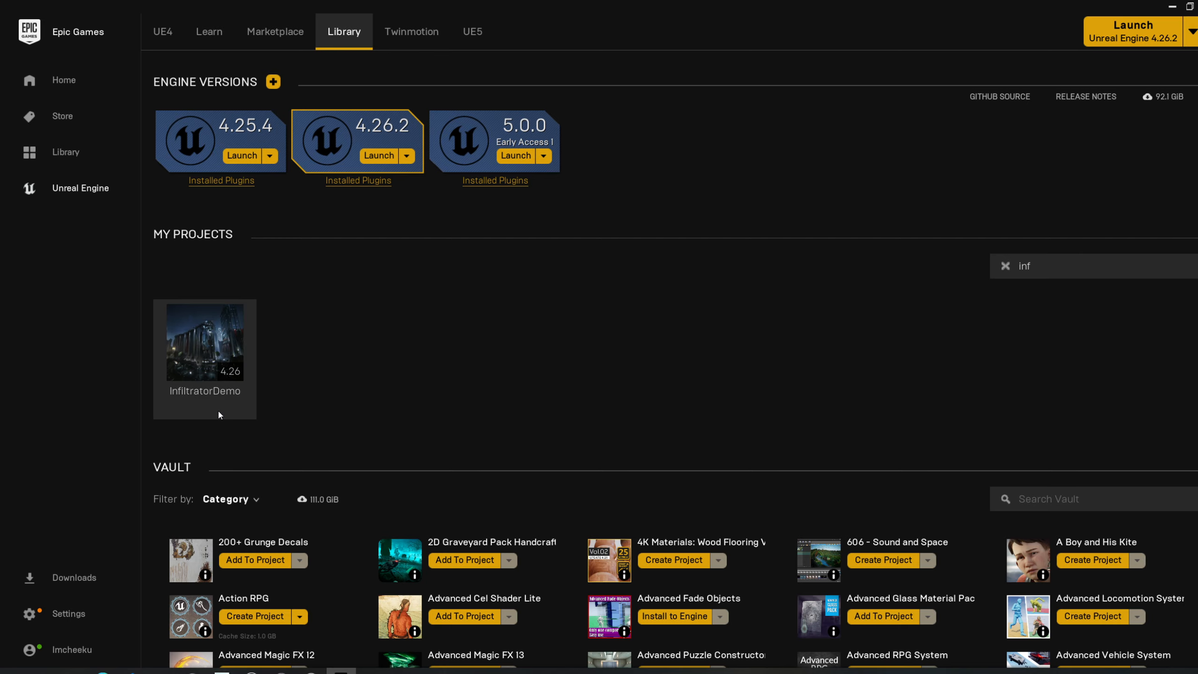
click(1173, 6)
Select individual SM_Cog_Underground_Pipe01 actors in the World Outliner and examine their details.
drag(355, 122, 412, 100)
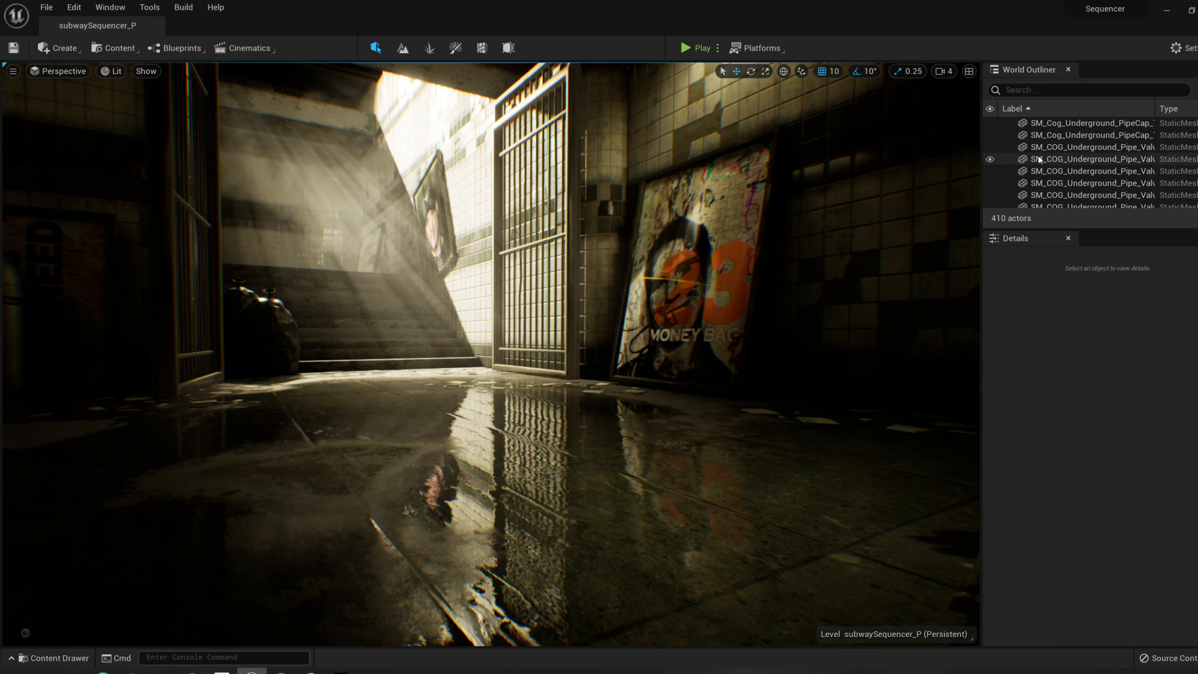
scroll(1059, 163, up, 6)
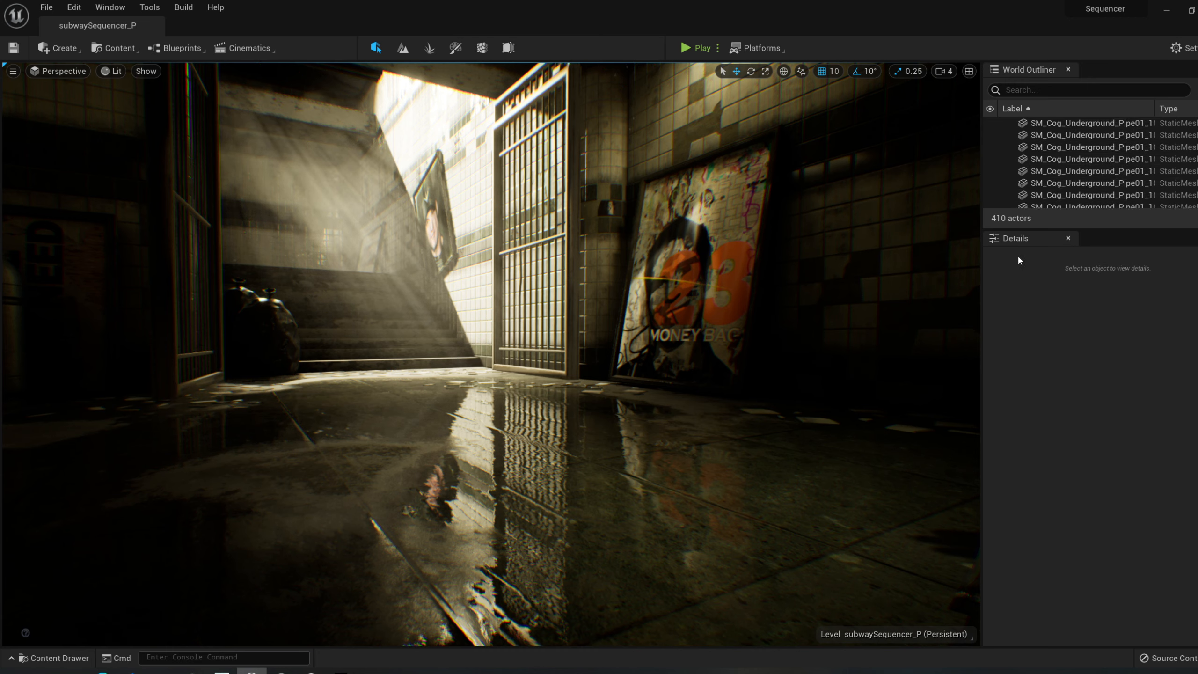
click(1084, 134)
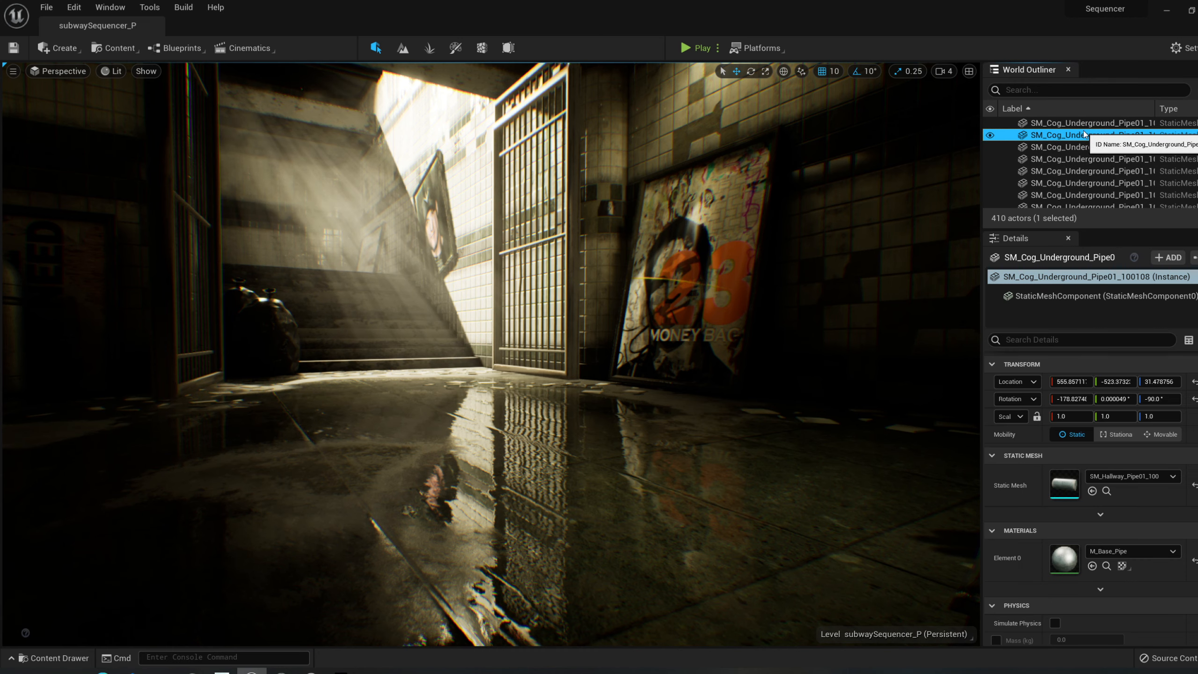
click(1065, 298)
click(1048, 172)
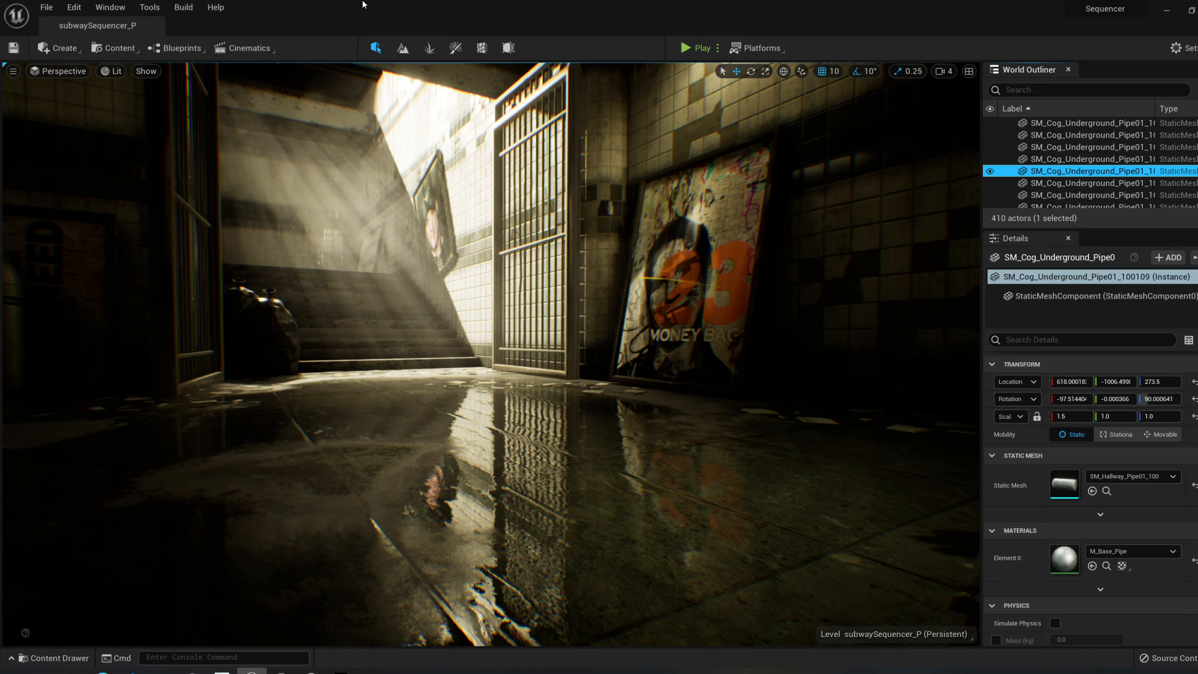
right_drag(510, 393, 537, 393)
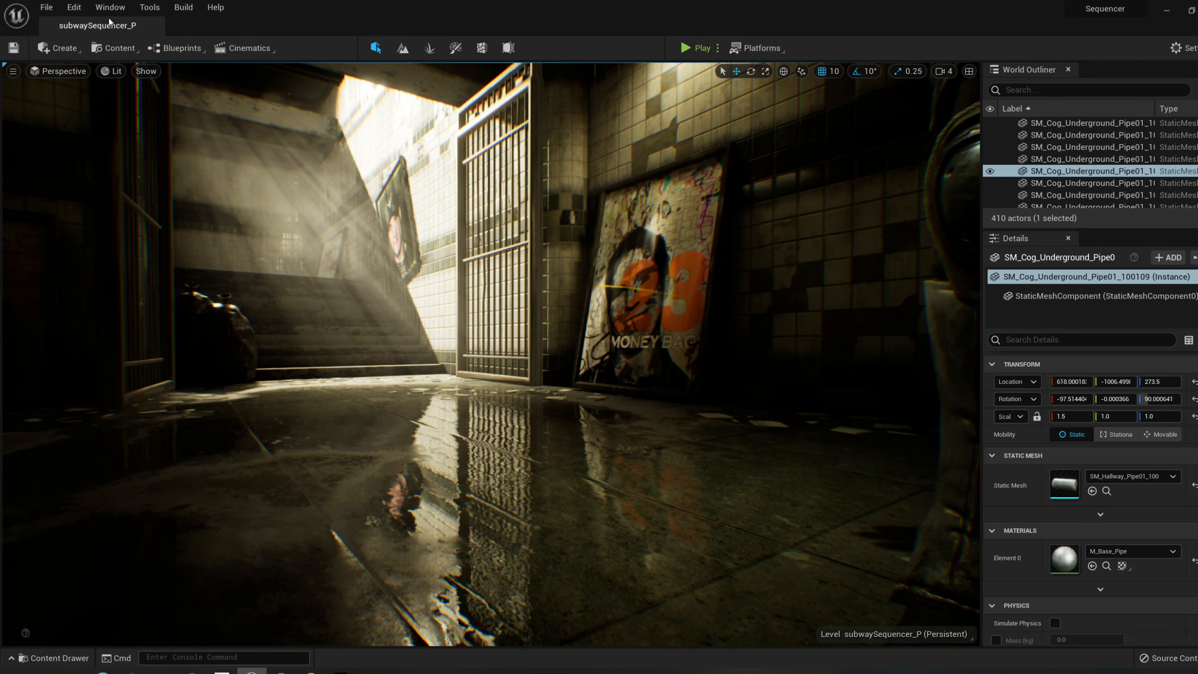
Switch to the Unreal Engine 4 Grooms project and resize its editor window to float over the Sequencer project.
click(179, 48)
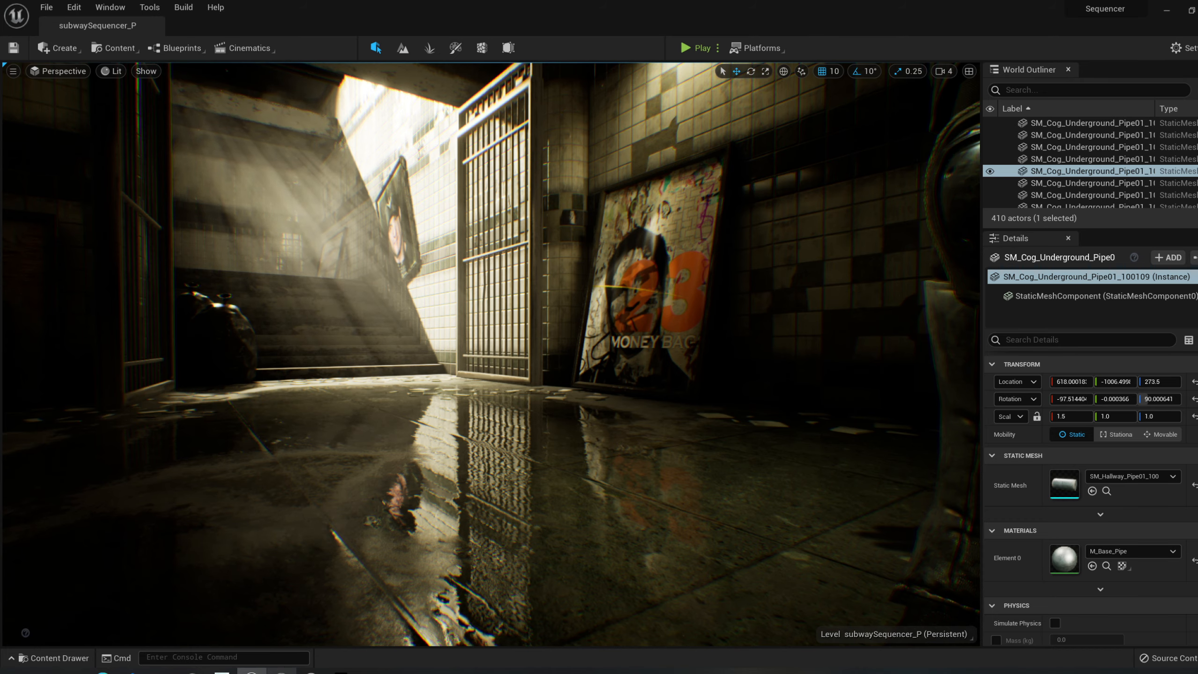
click(282, 672)
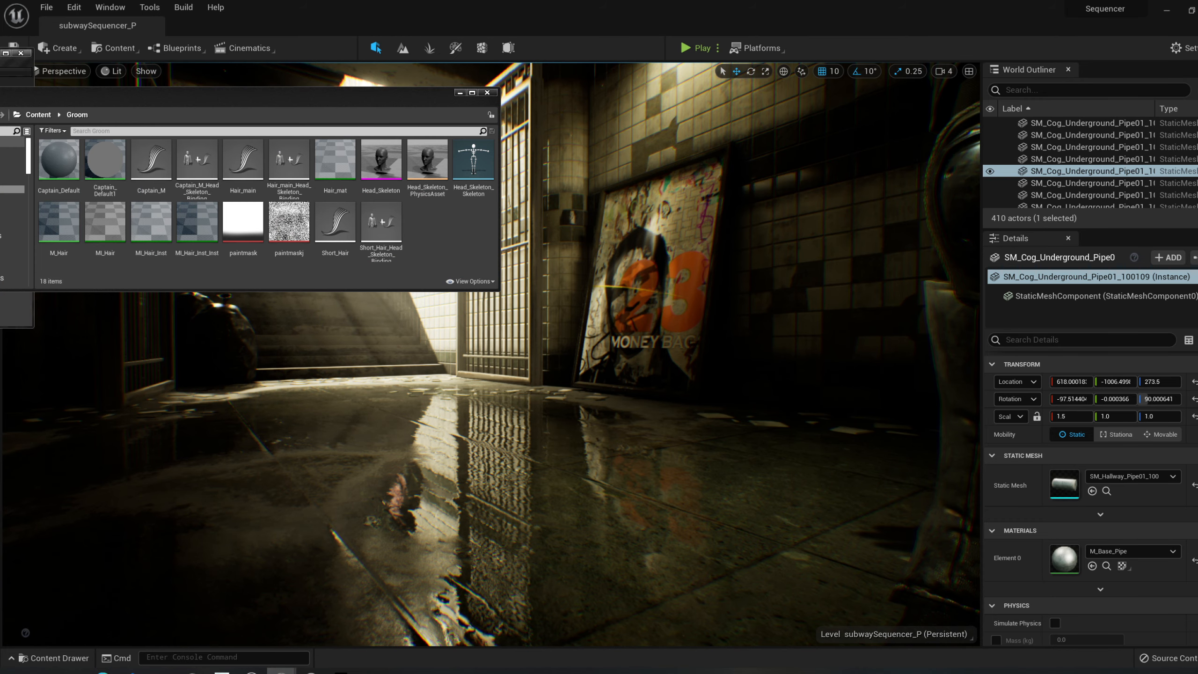
drag(0, 57, 643, 222)
click(918, 221)
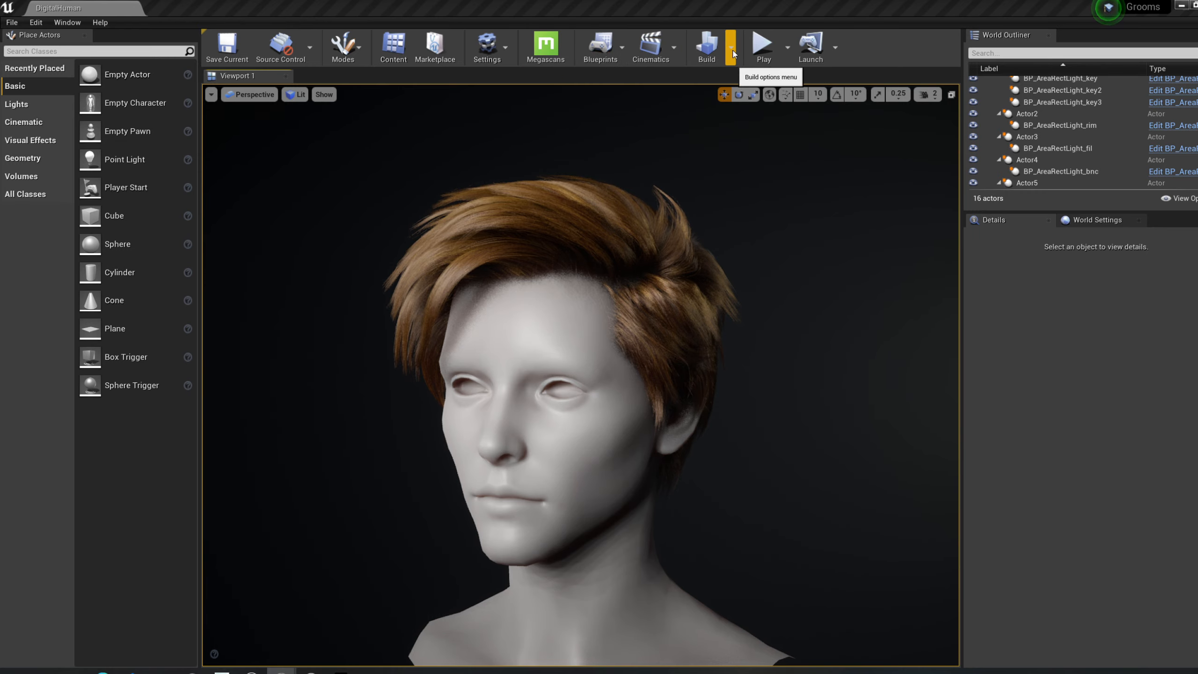
drag(630, 5, 505, 173)
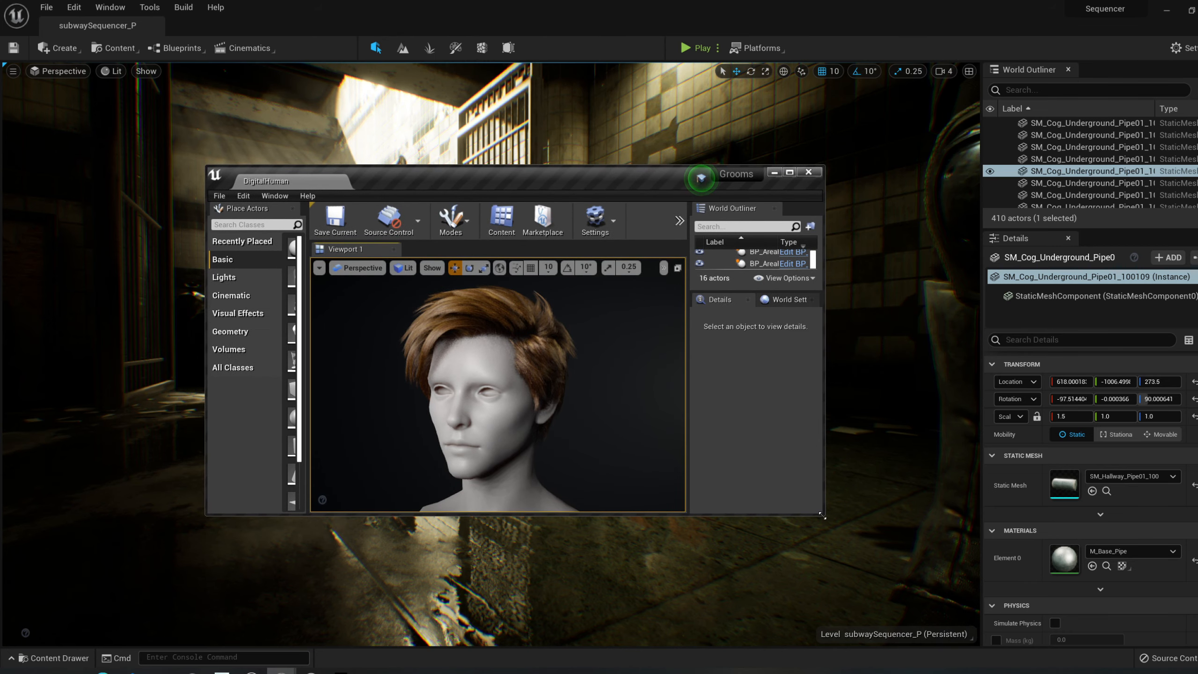
drag(824, 515, 1106, 624)
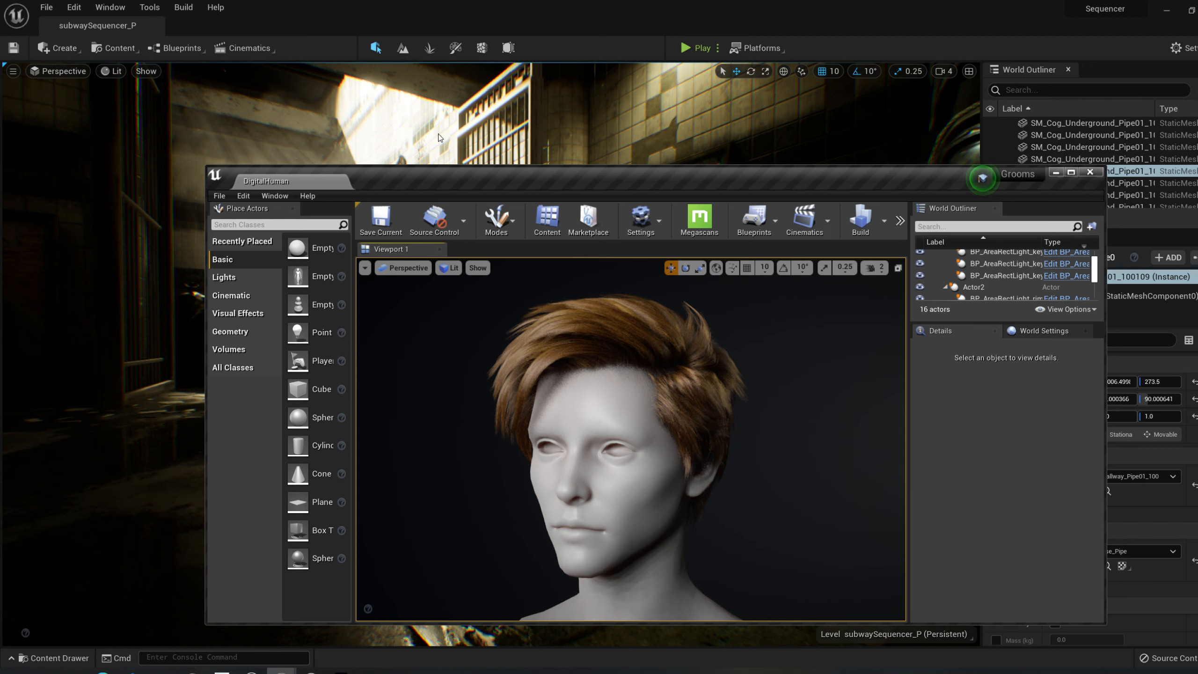
Enter Landscape mode in the Sequencer project, return to Select mode, and compare with the editor modes in the Grooms project.
click(496, 218)
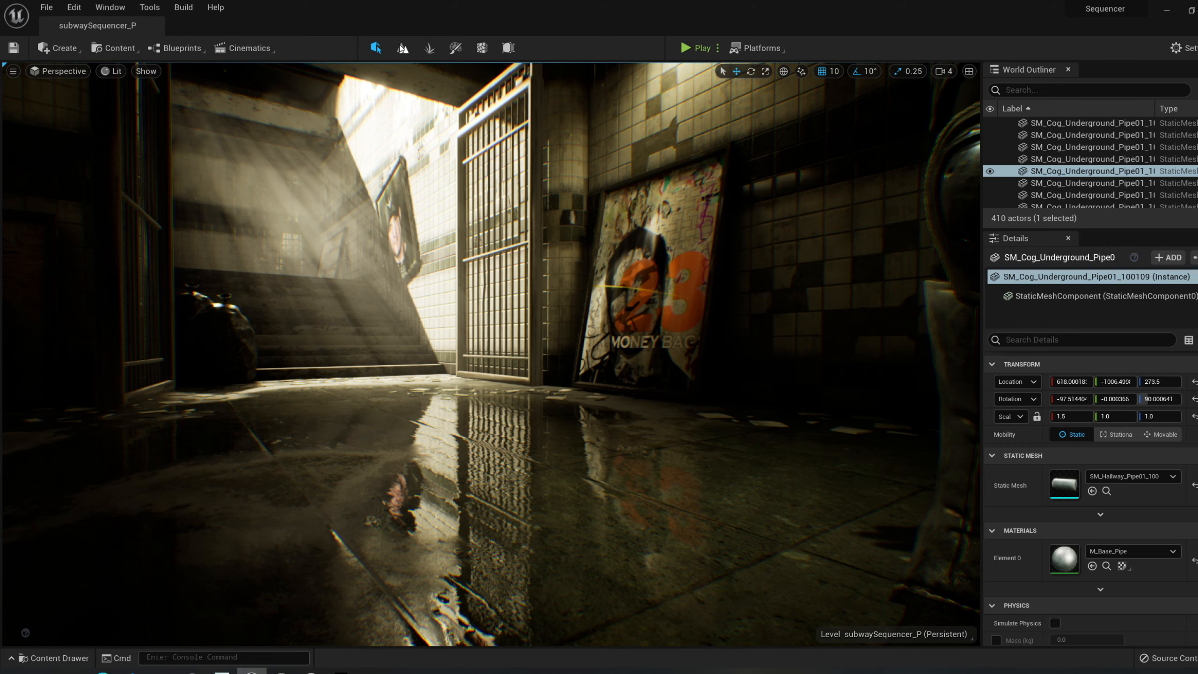
click(403, 50)
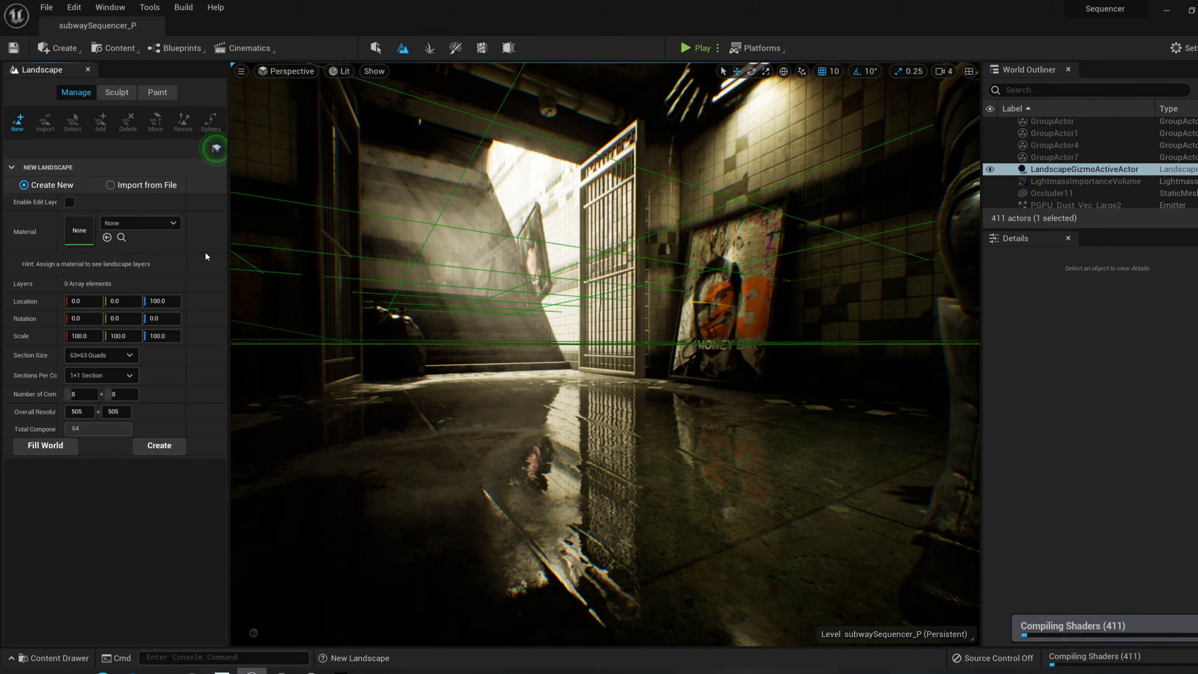
click(376, 49)
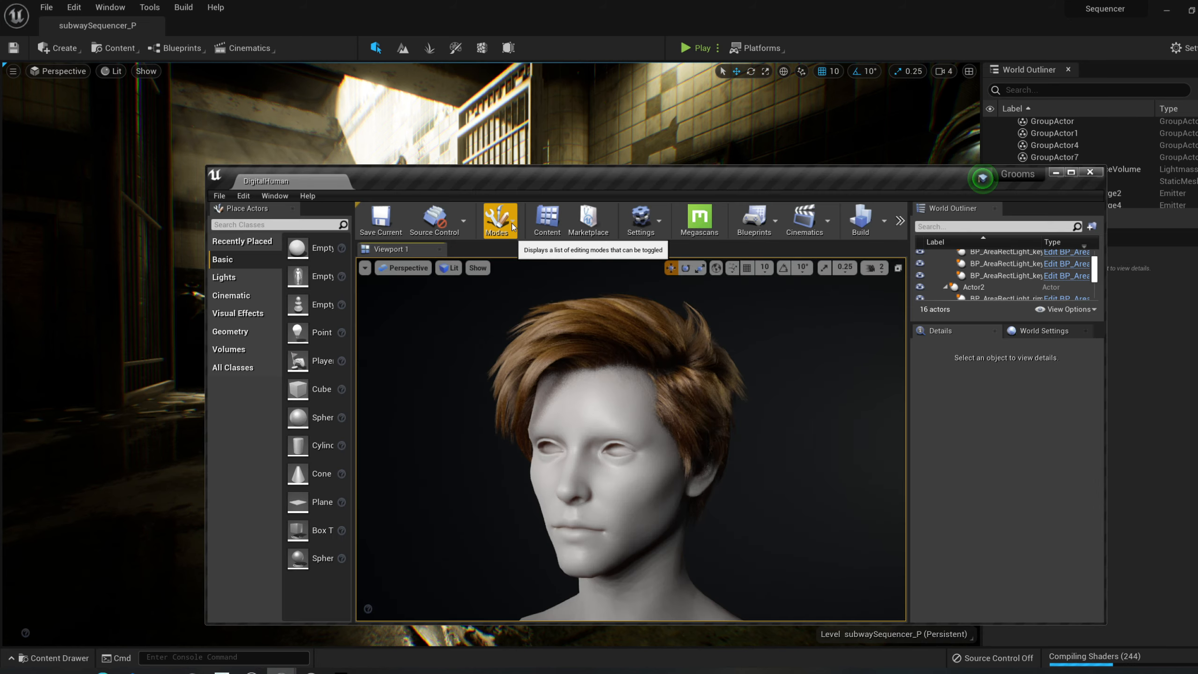
click(511, 223)
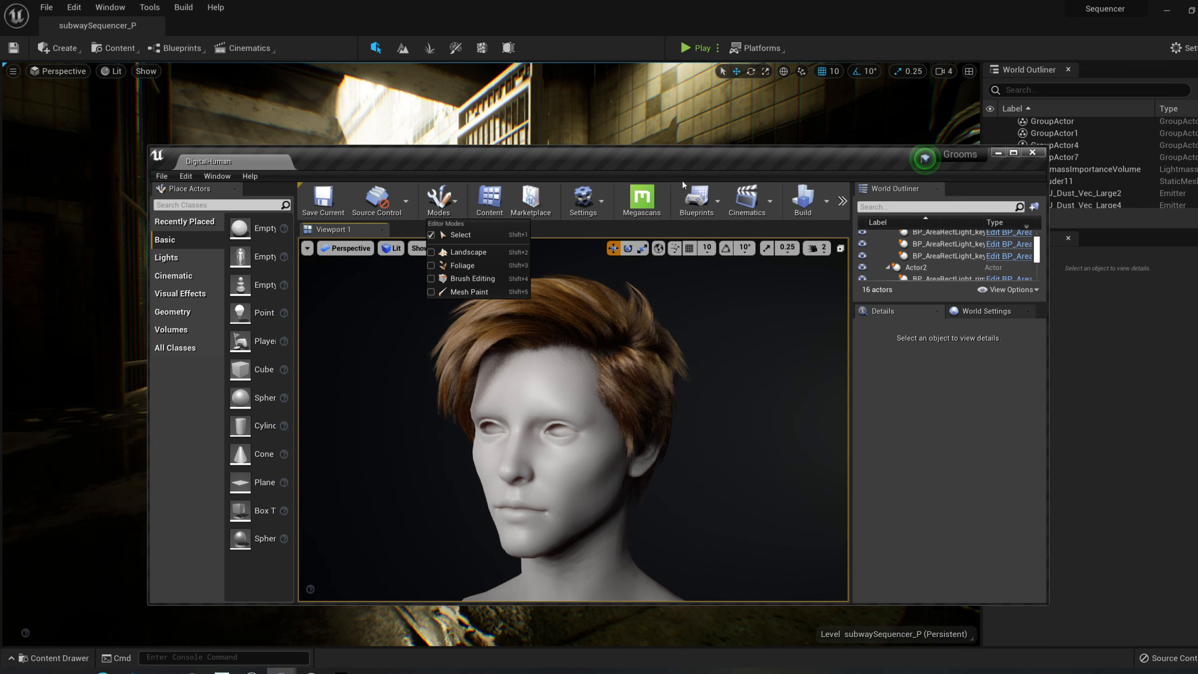
Examine the viewport options in the Sequencer project, such as field of view, screen percentage and high-resolution screenshot.
click(13, 71)
click(59, 70)
click(13, 71)
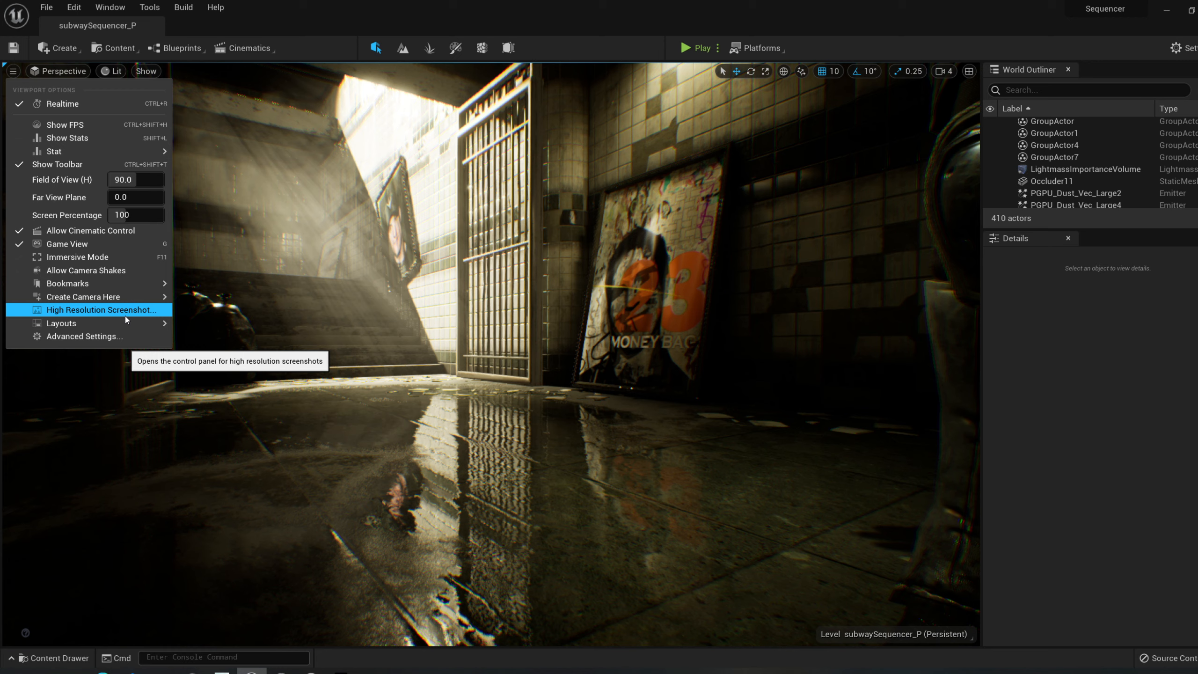
key(Escape)
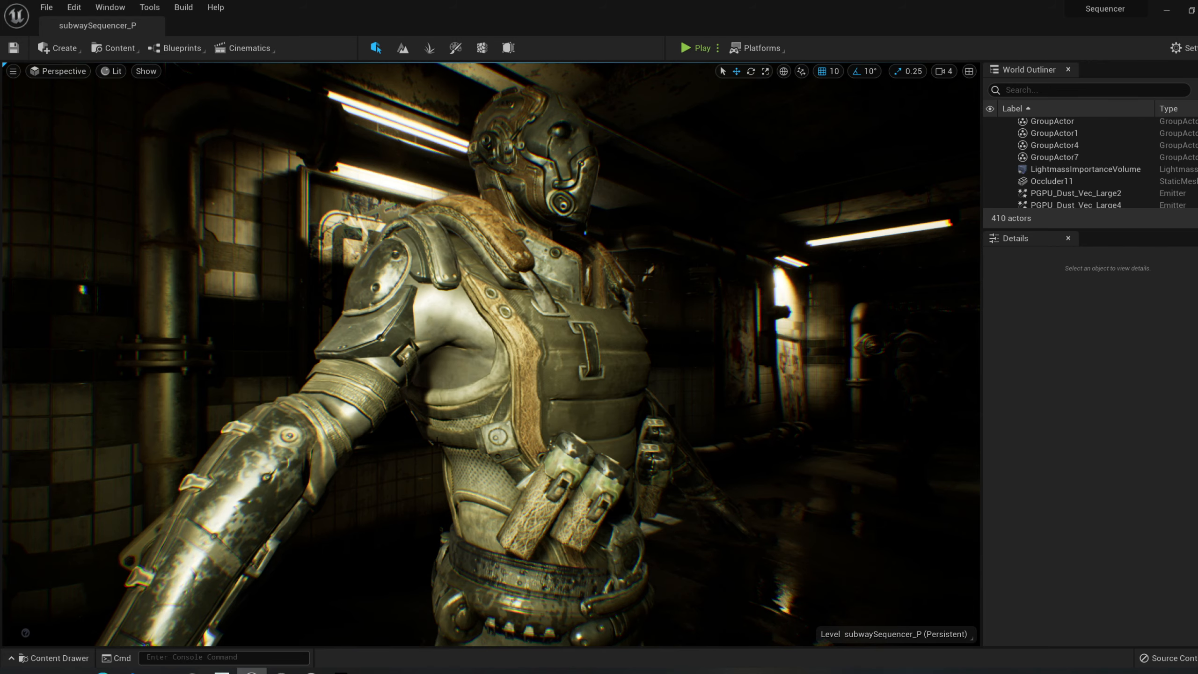
Examine the level's build commands and the available lighting quality levels.
right_drag(436, 442, 436, 441)
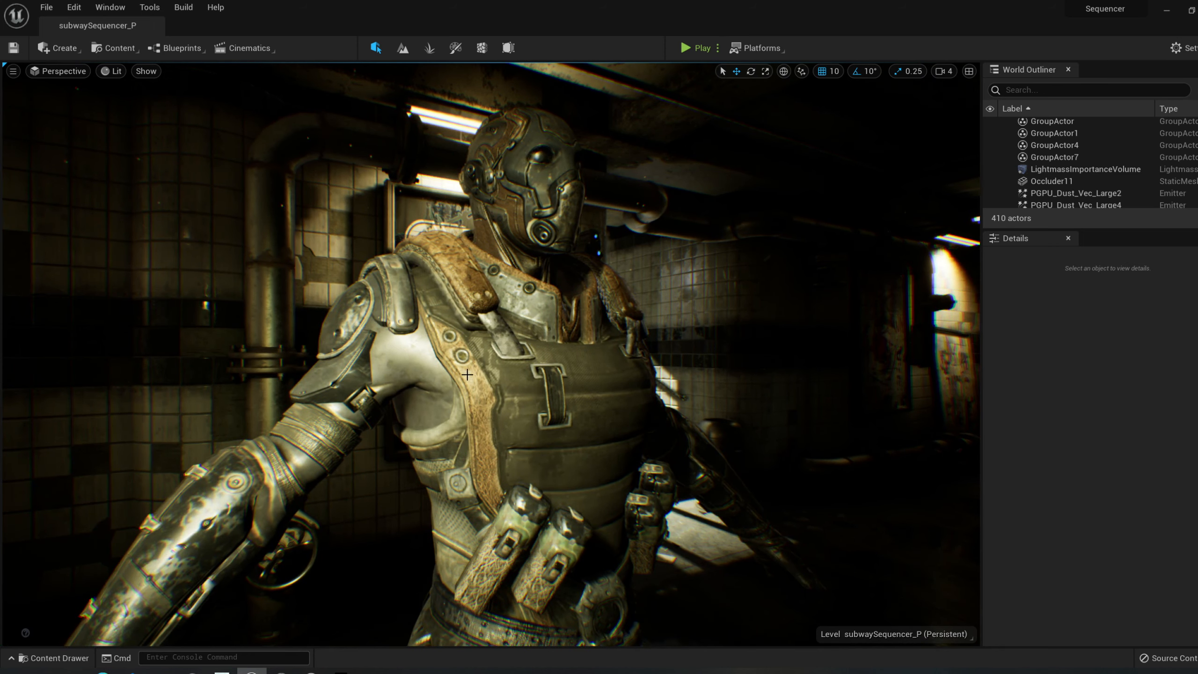
right_drag(480, 347, 480, 347)
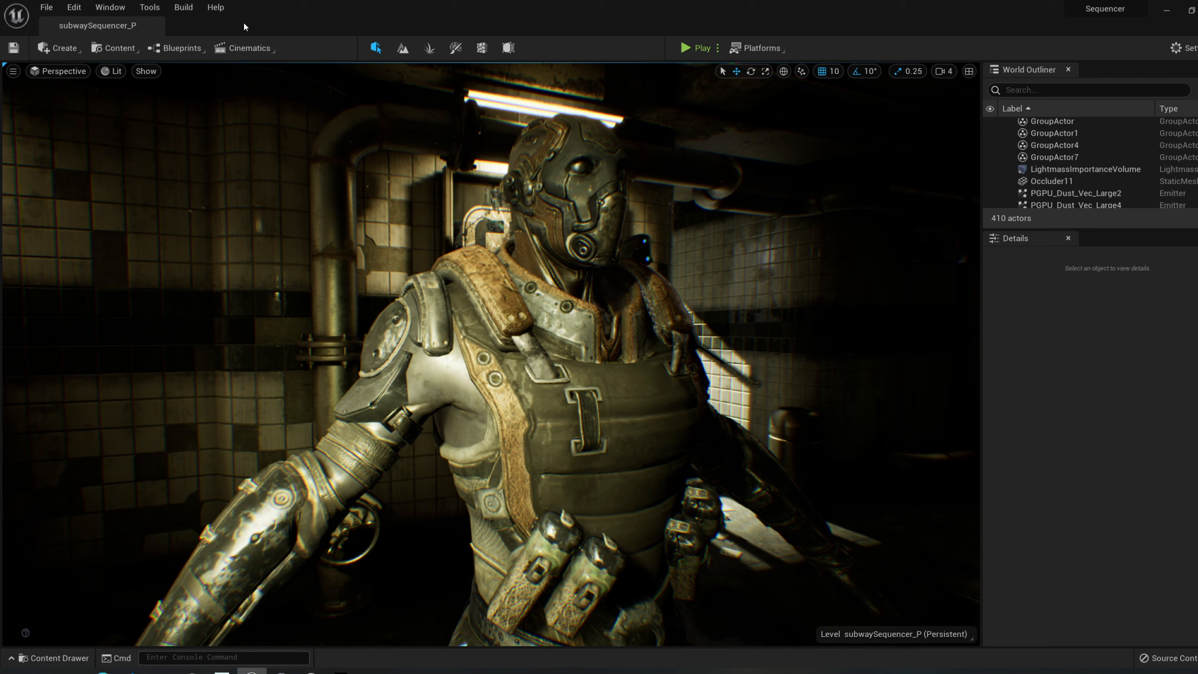
click(184, 8)
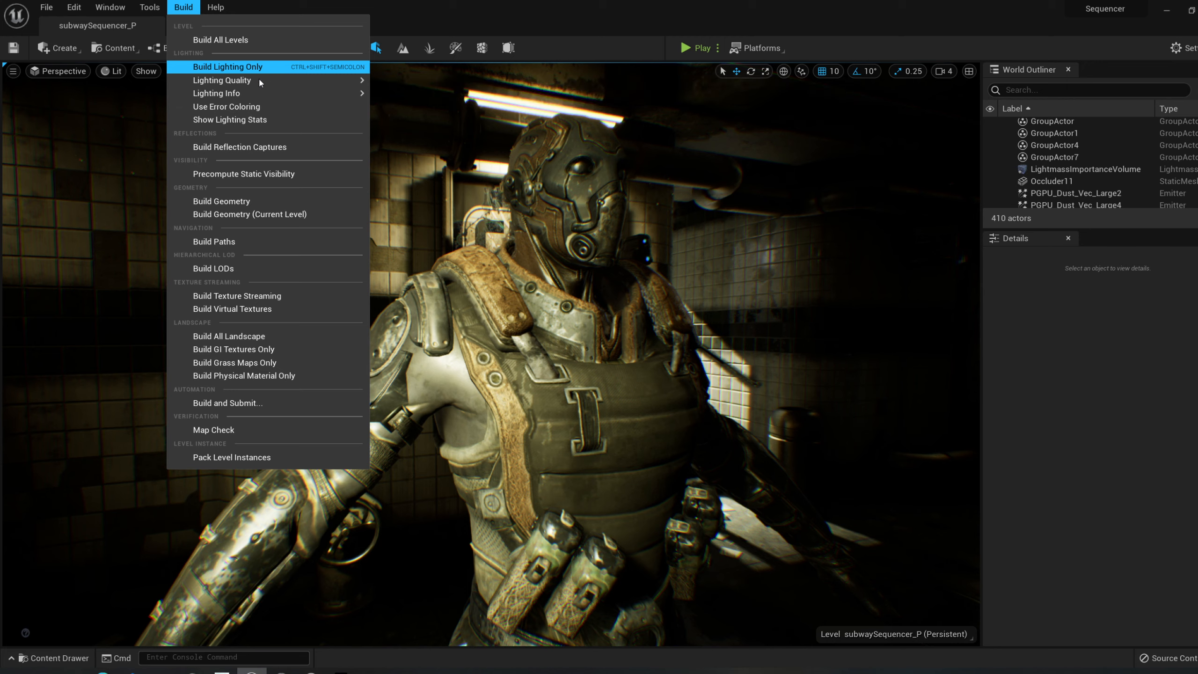
mouse_move(295, 86)
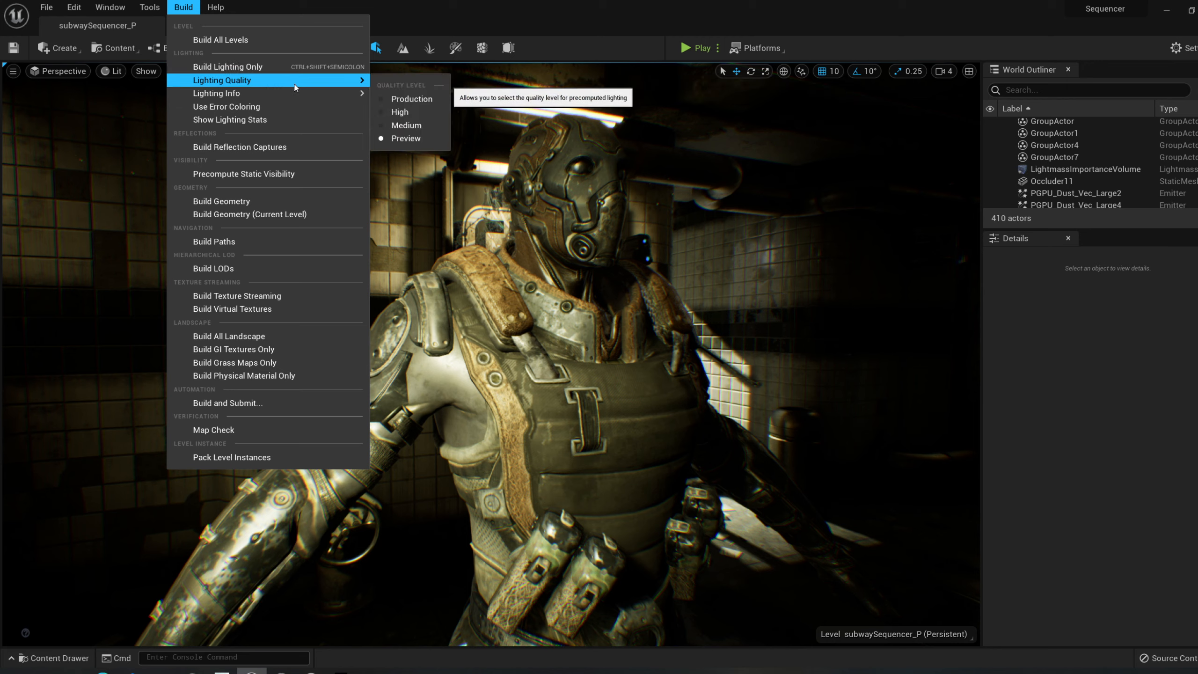
click(422, 18)
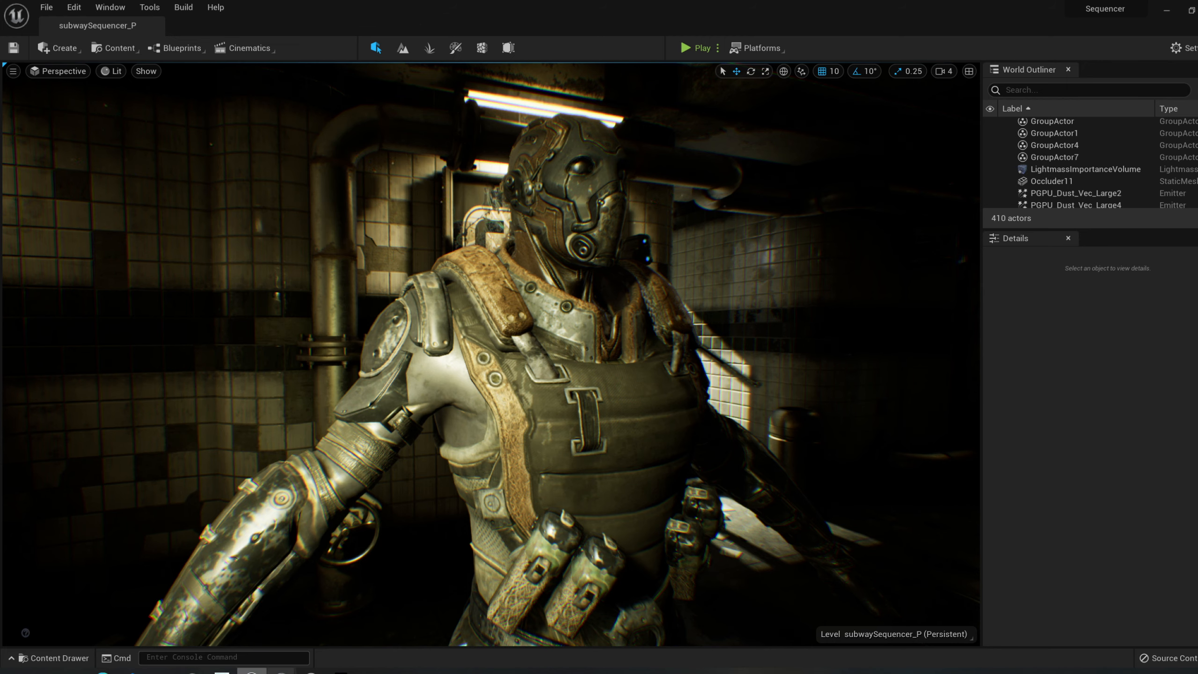
Examine which editor windows, logs and layout options can be opened in the Sequencer project.
click(117, 7)
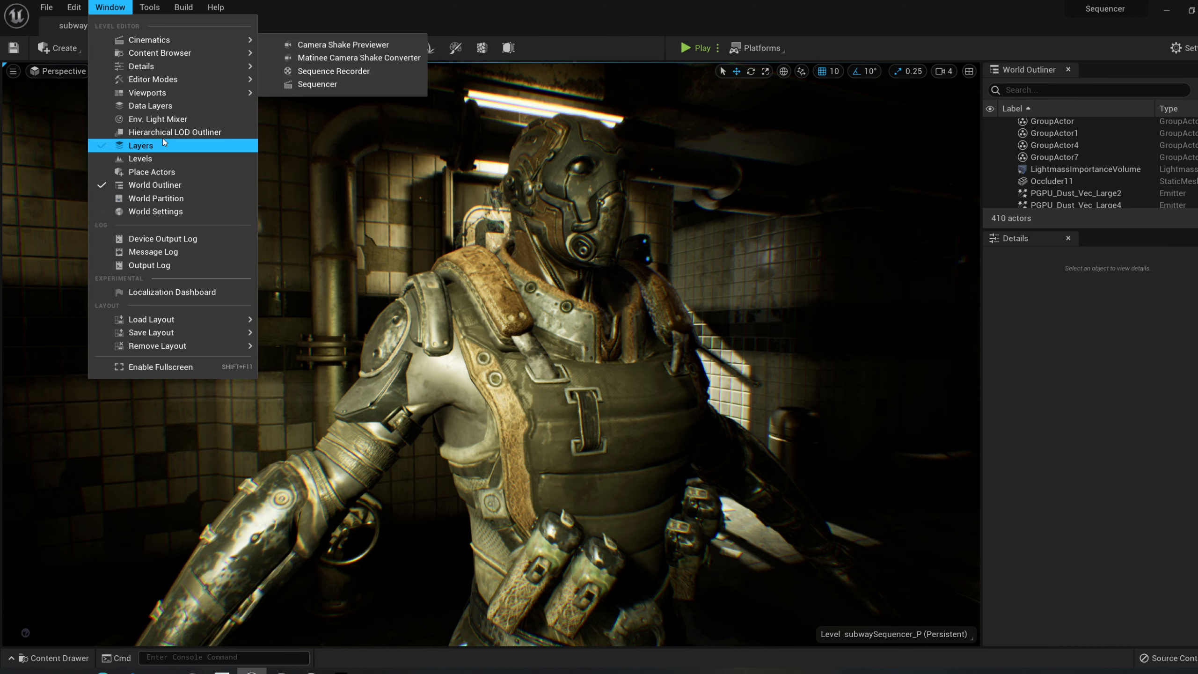
click(339, 3)
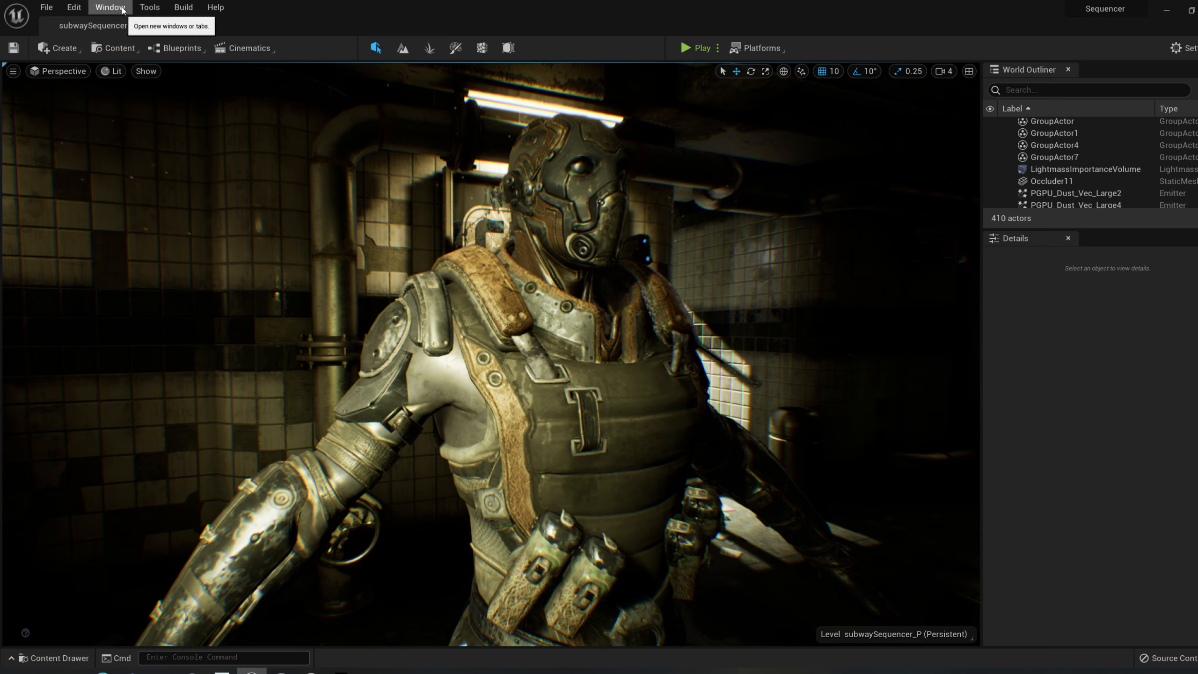
click(110, 7)
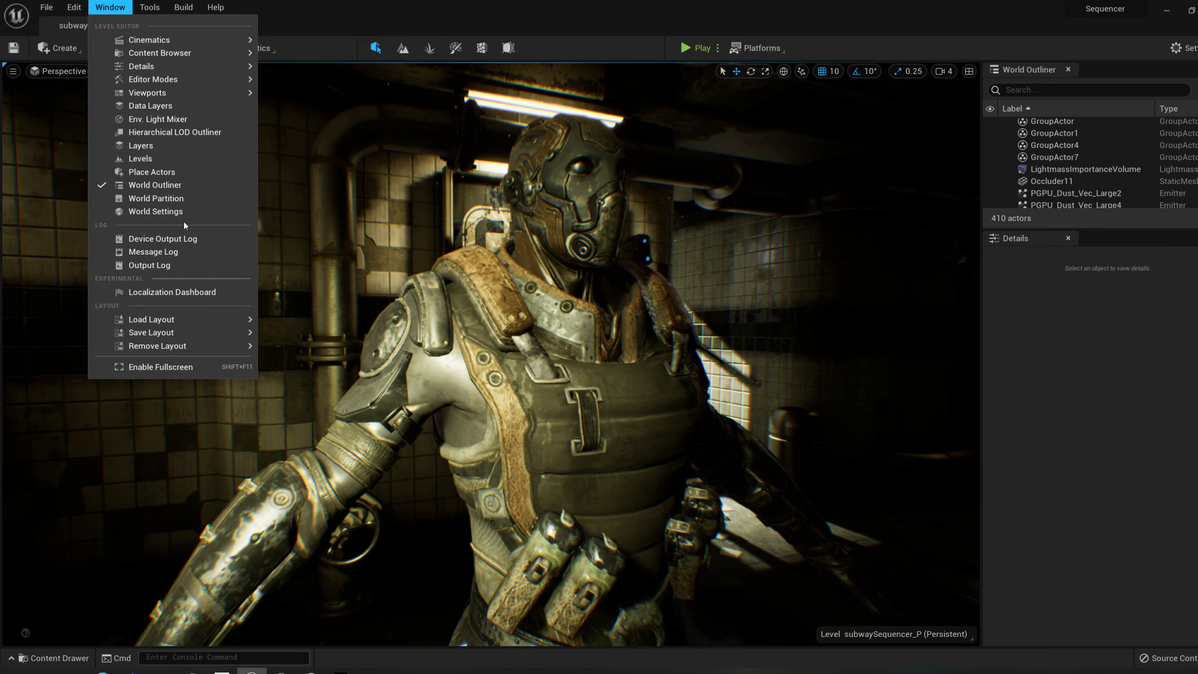
mouse_move(200, 332)
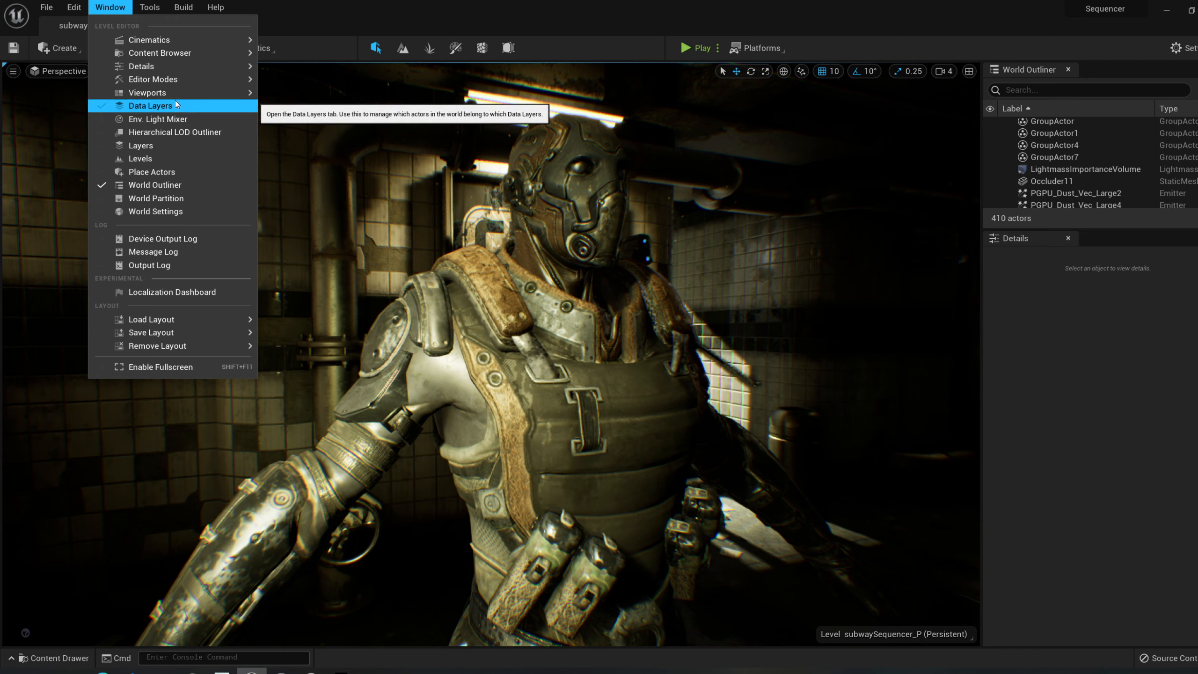
Open the additional Viewport 2 as a floating window and close it again.
mouse_move(186, 94)
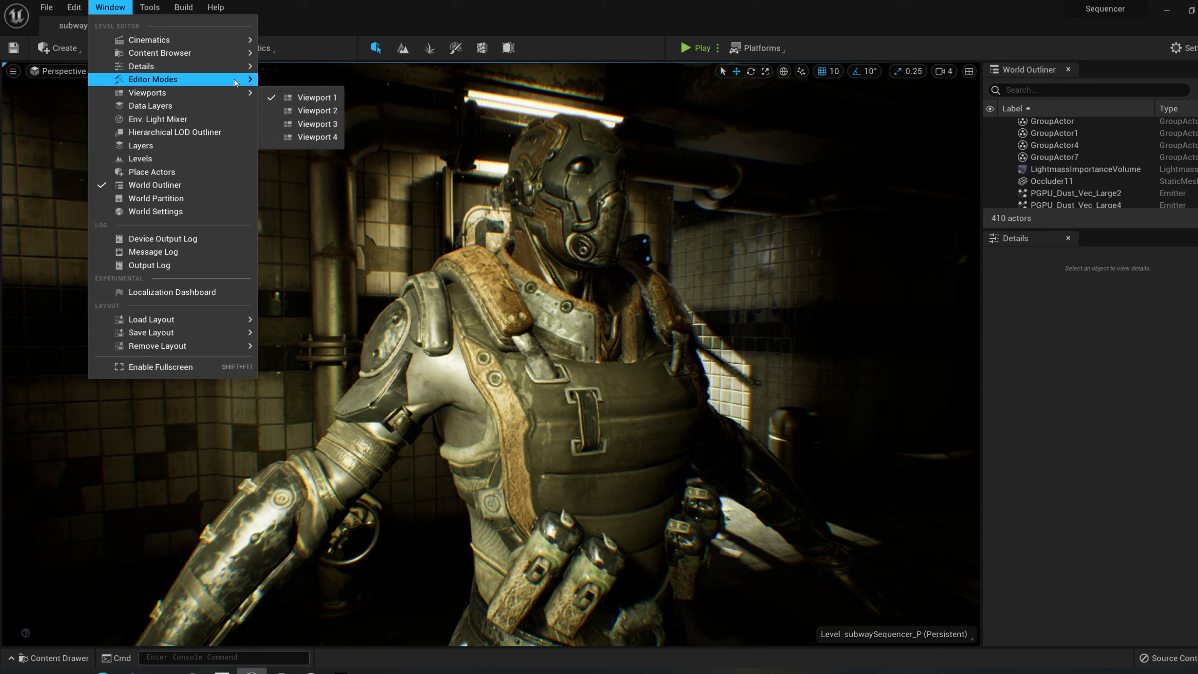
click(330, 112)
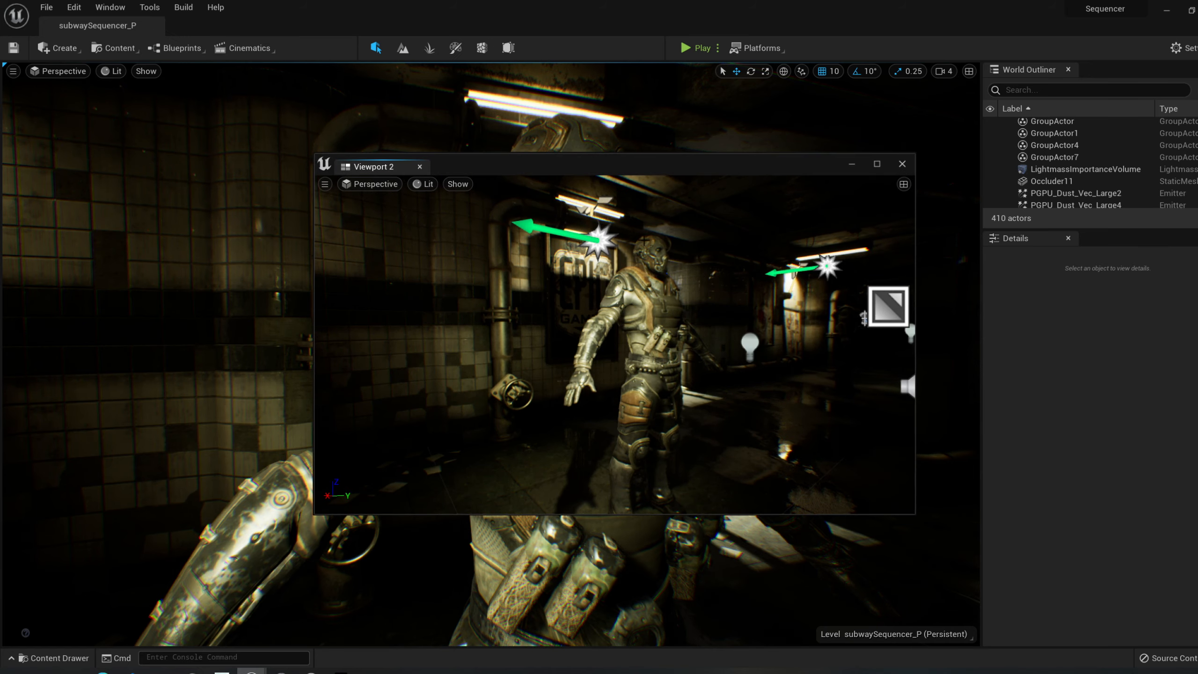
click(902, 164)
click(104, 14)
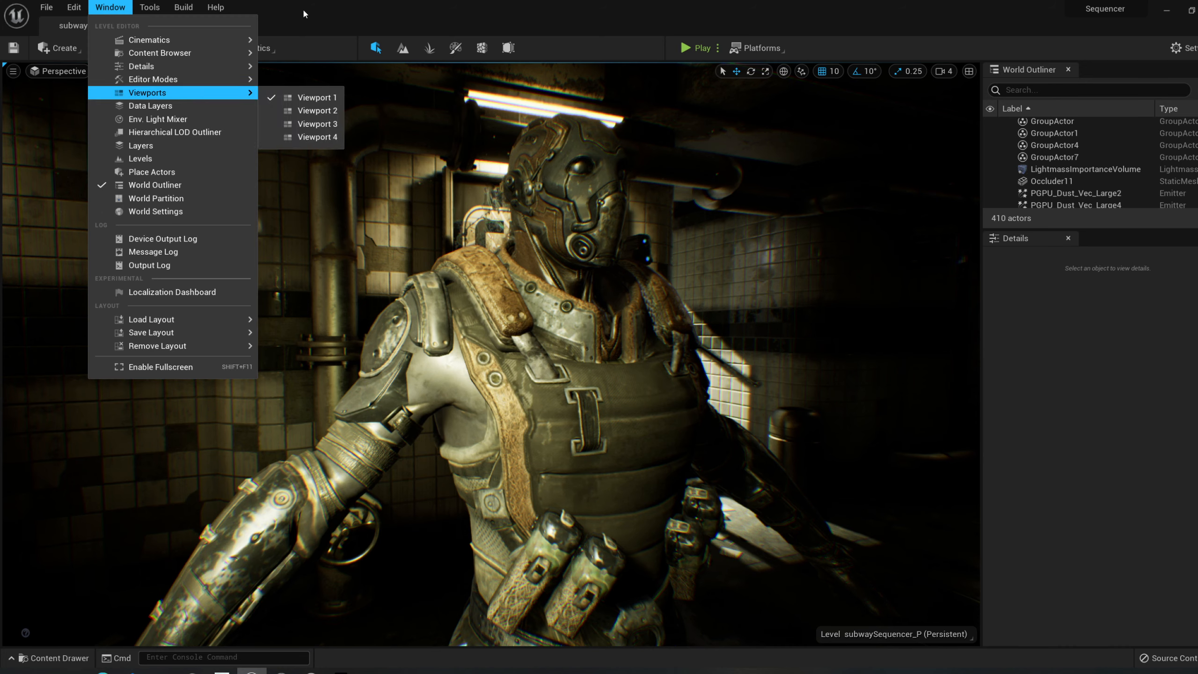
click(321, 9)
alt+drag(512, 428, 476, 420)
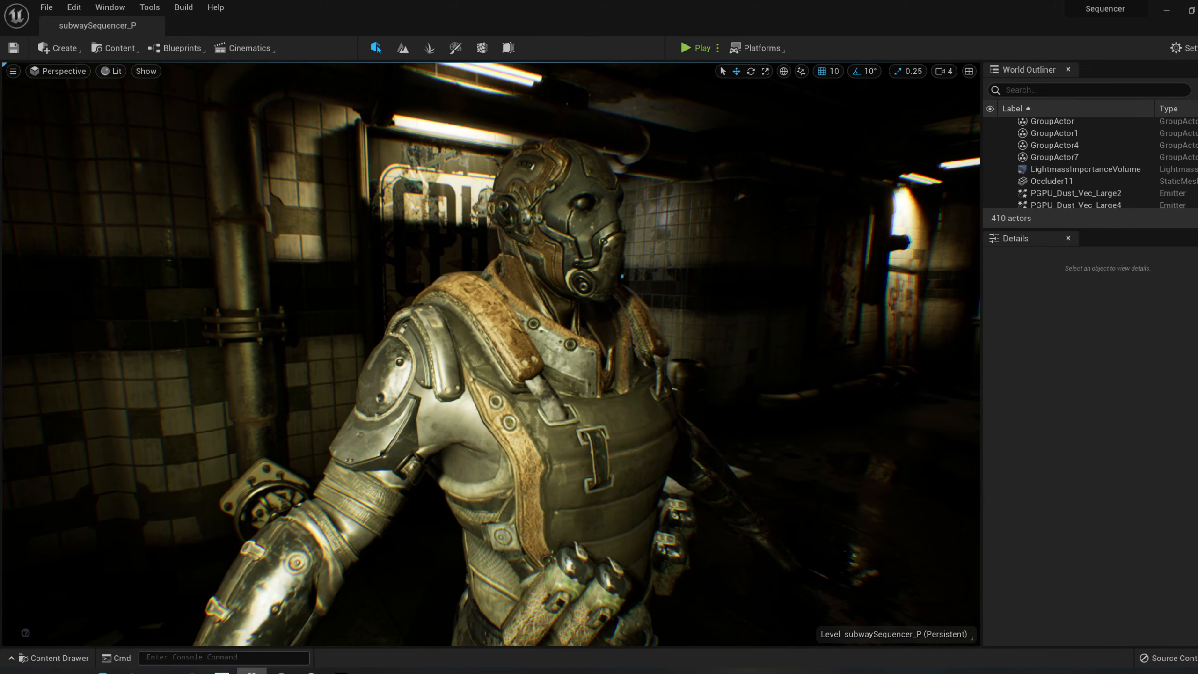
Play the subway cinematic in the viewport, stop it and look around the level from the editor camera.
click(697, 48)
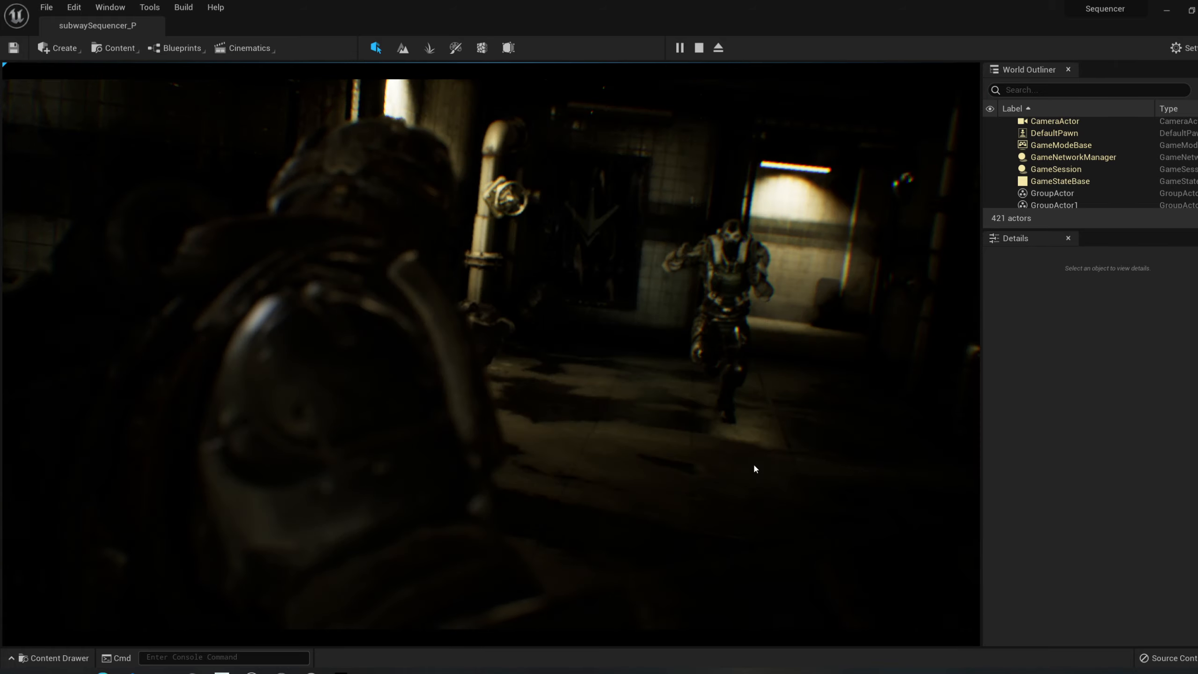
click(755, 466)
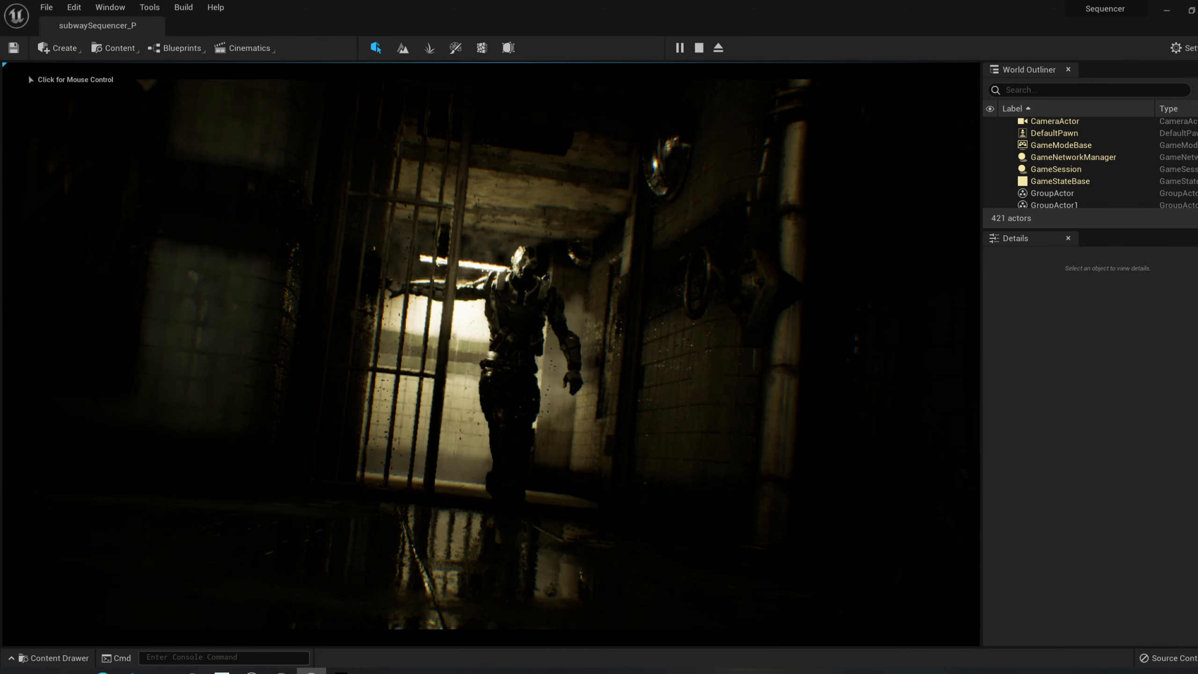
key(Escape)
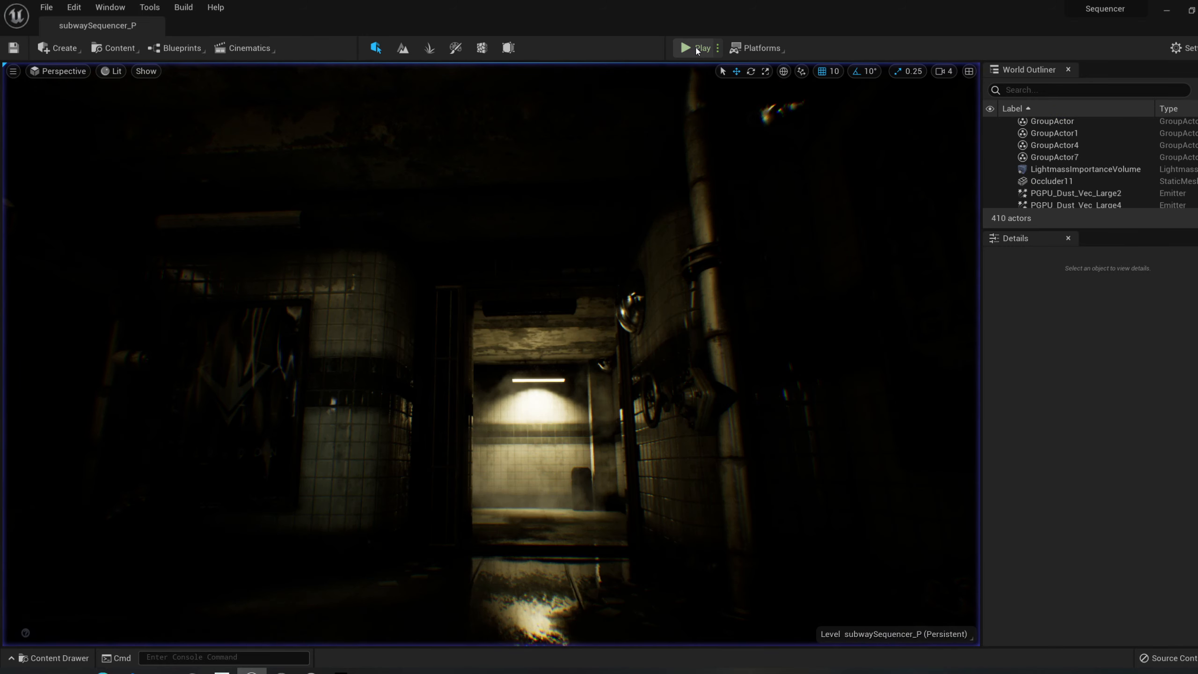
right_drag(511, 393, 929, 368)
right_drag(445, 322, 446, 323)
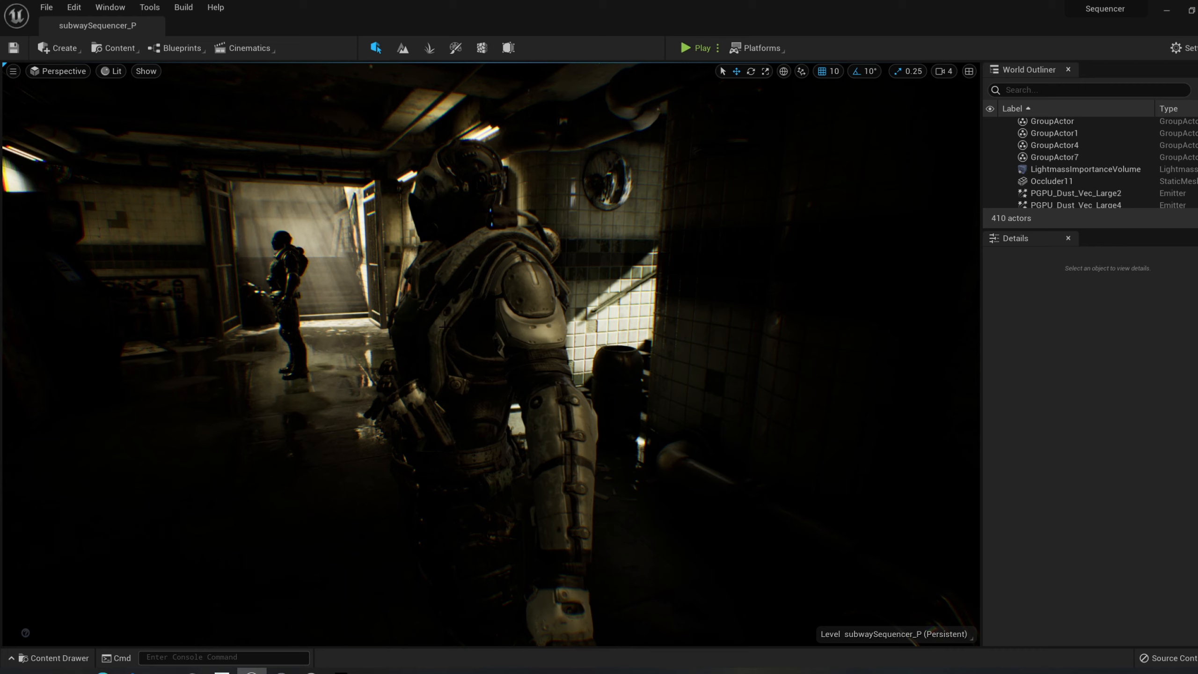
Examine the Sequencer project's platform options, including quick launch, packaging and the iOS and LinuxAArch64 content and SDK settings.
click(779, 48)
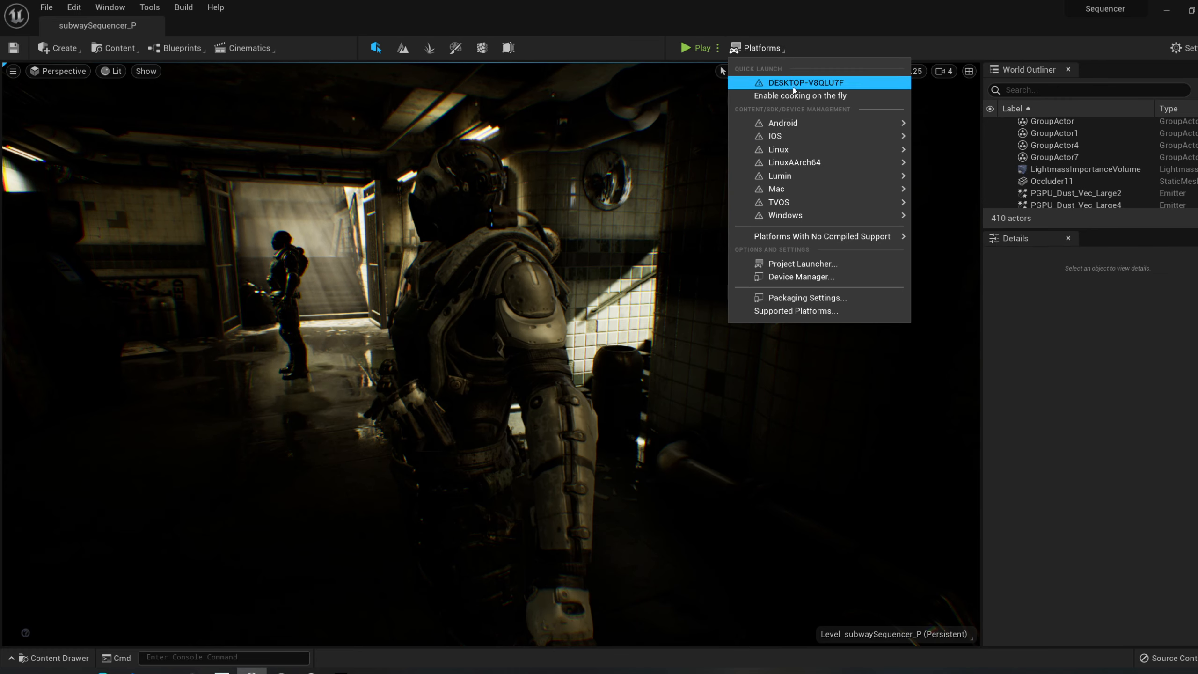
mouse_move(807, 128)
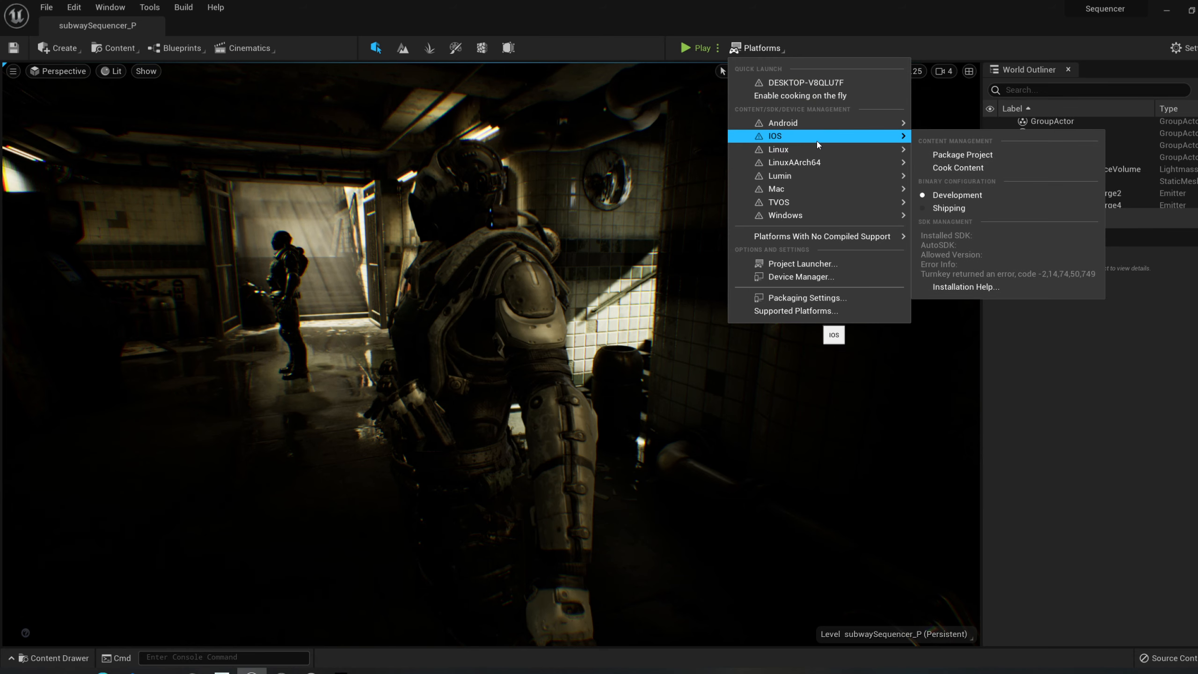
mouse_move(824, 175)
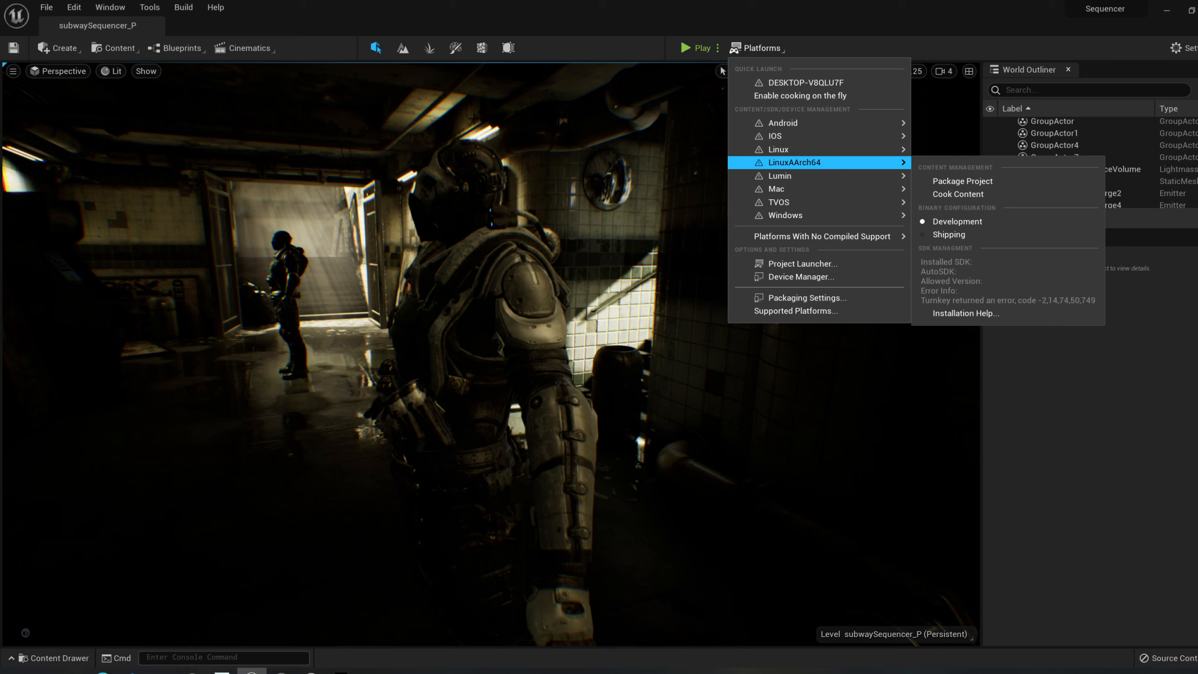
Switch to the Grooms project in Unreal Engine 4 and examine its build, launch and project packaging options.
click(281, 671)
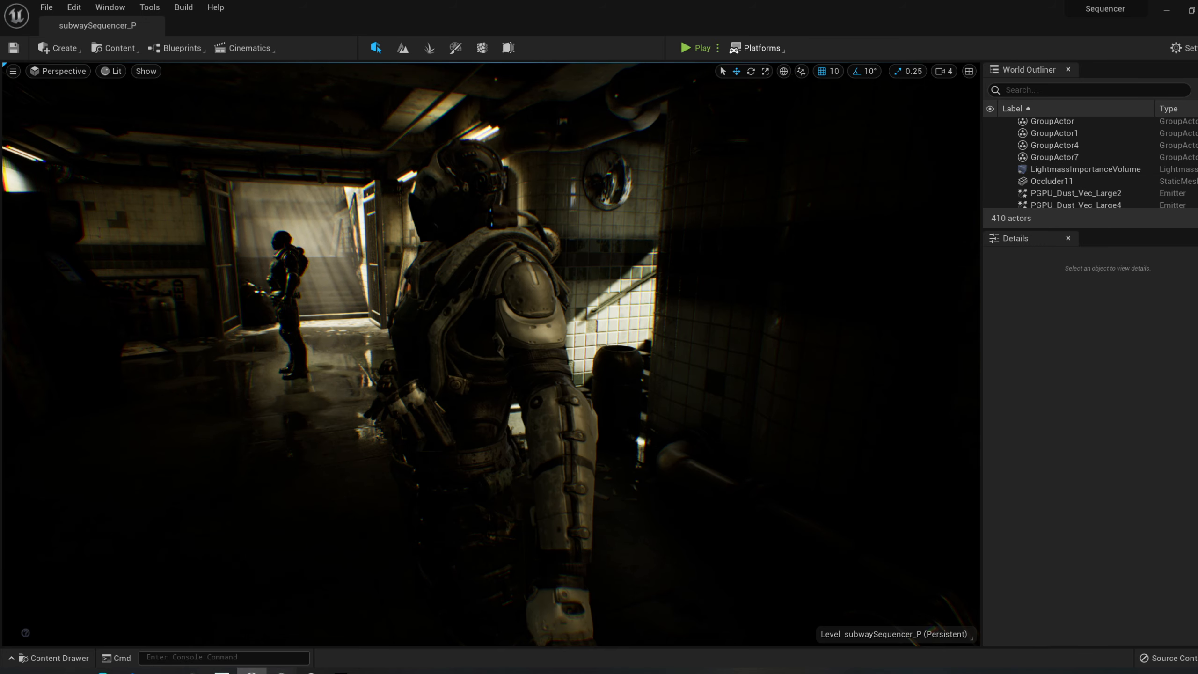
click(258, 620)
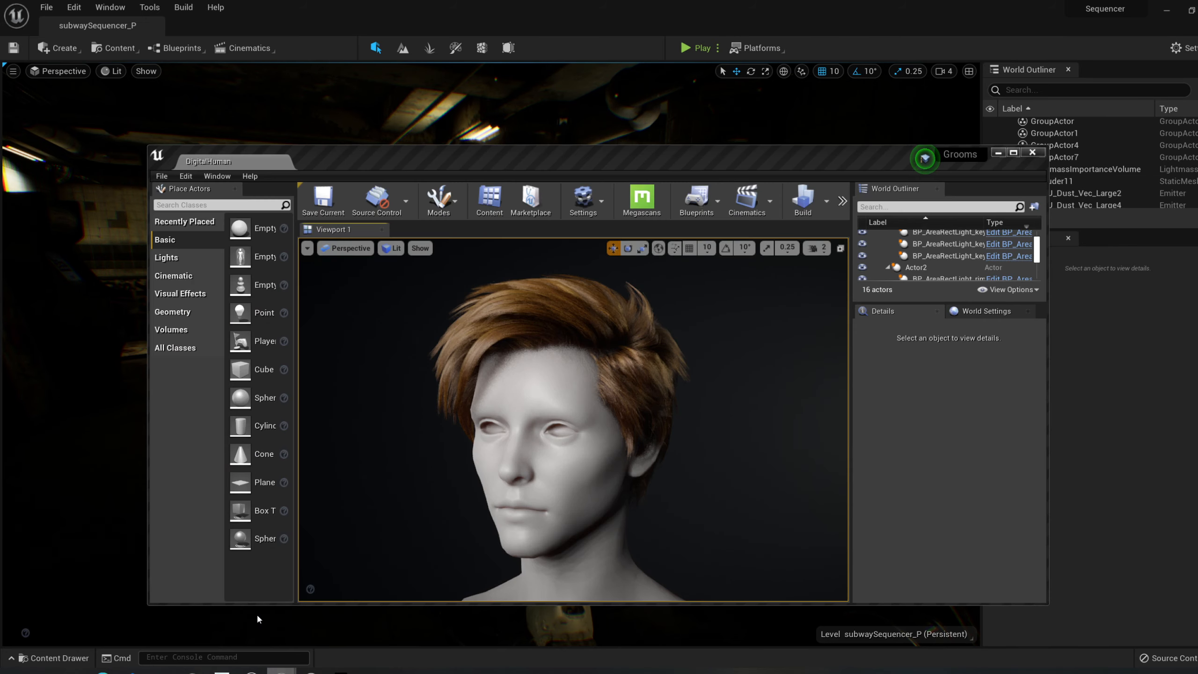
click(829, 204)
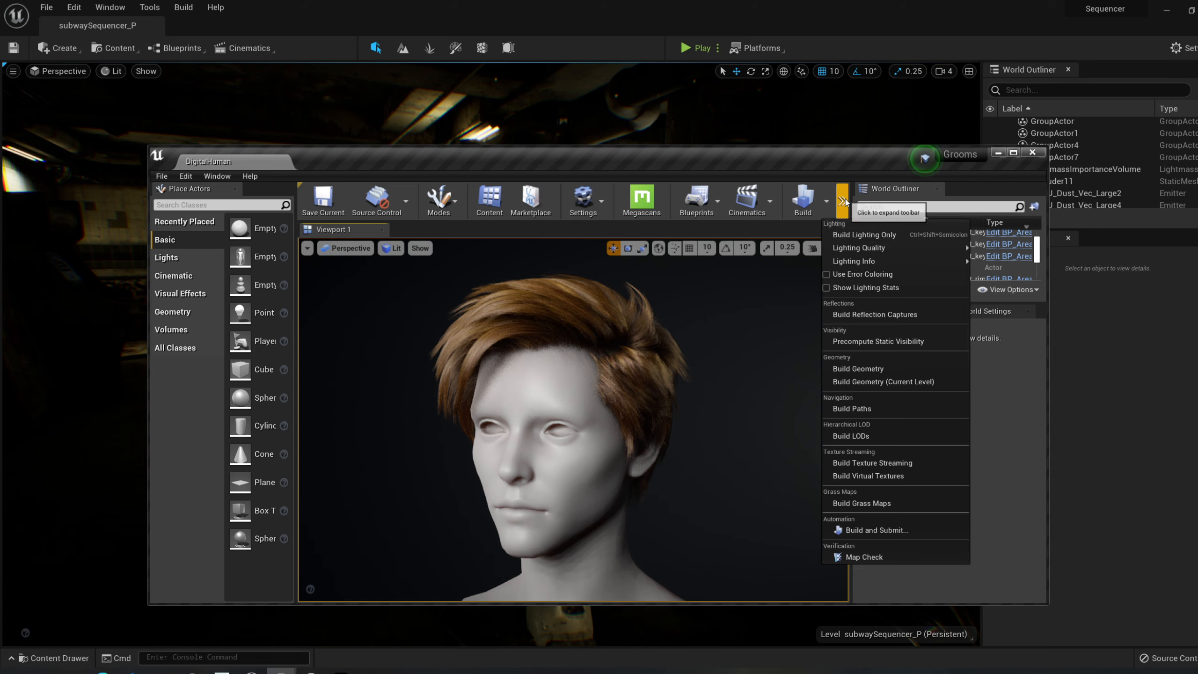
click(842, 201)
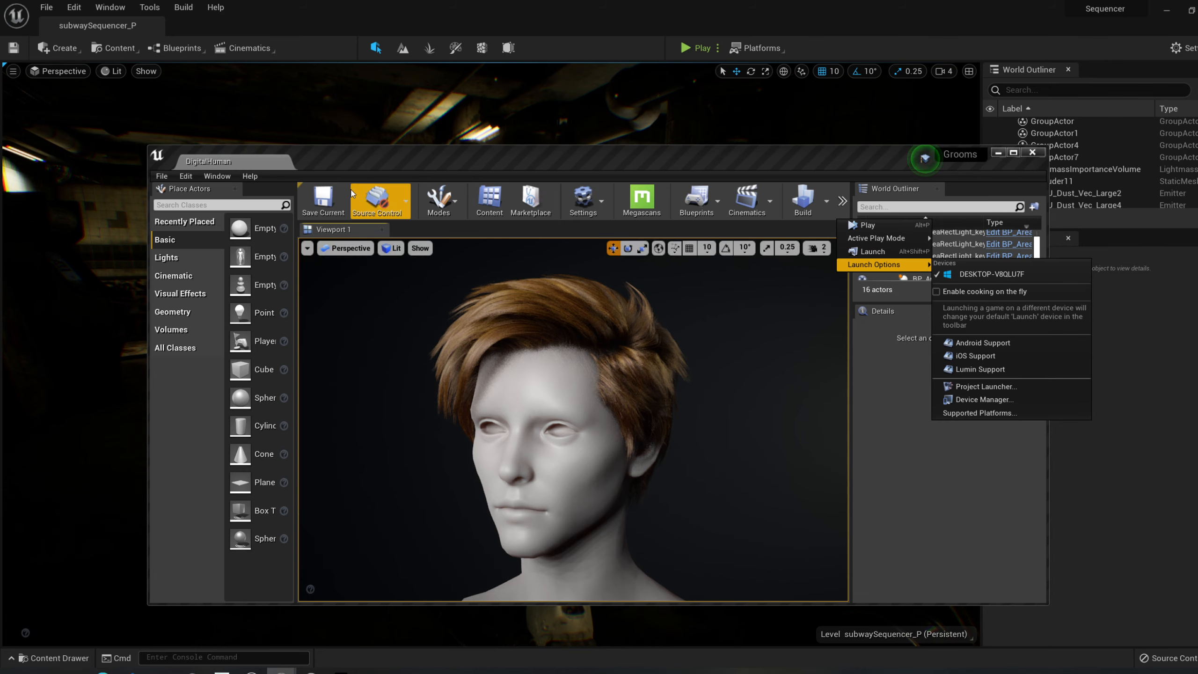
click(164, 177)
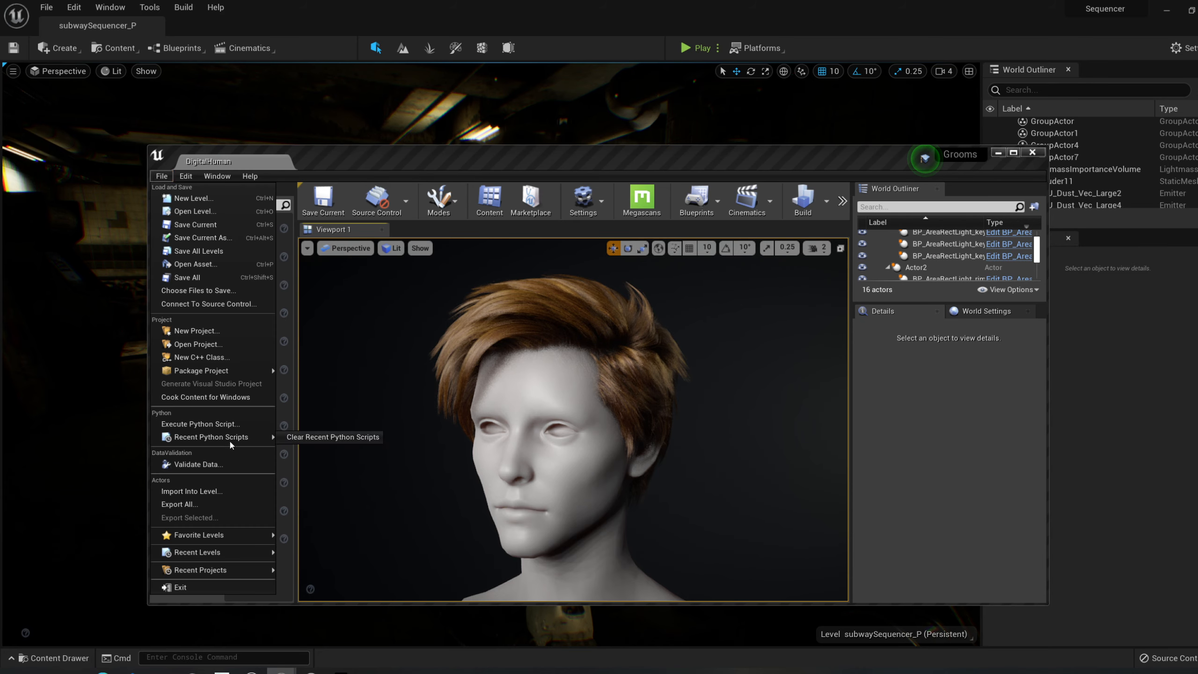
mouse_move(218, 370)
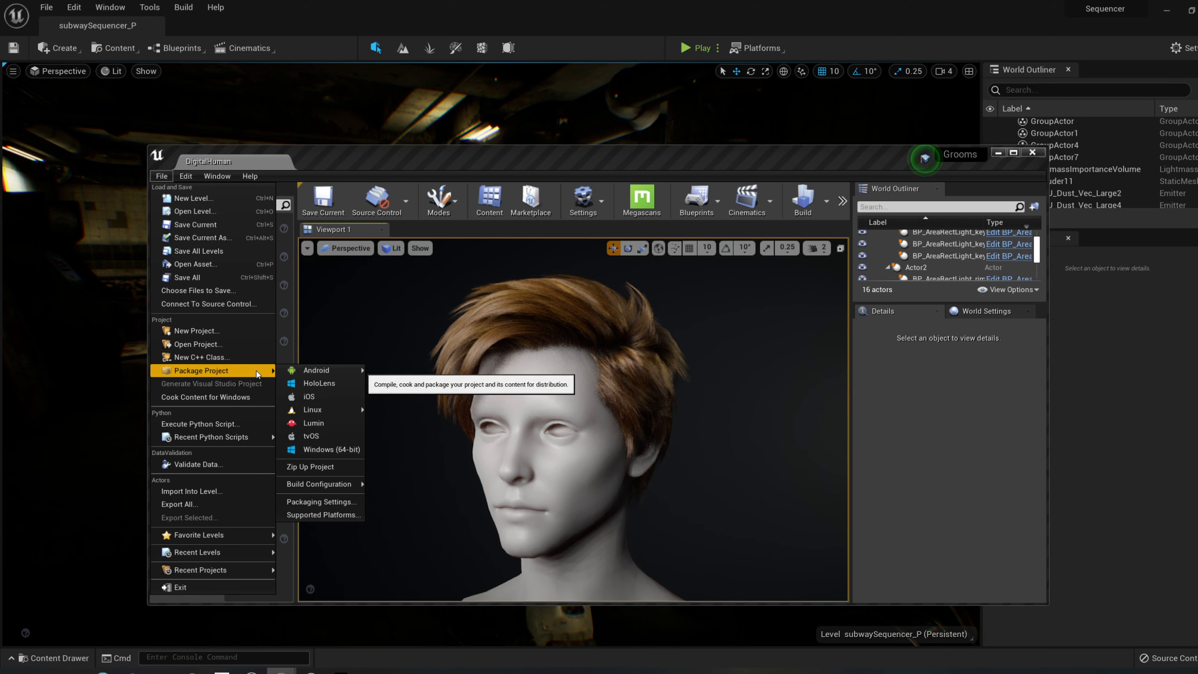
mouse_move(316, 370)
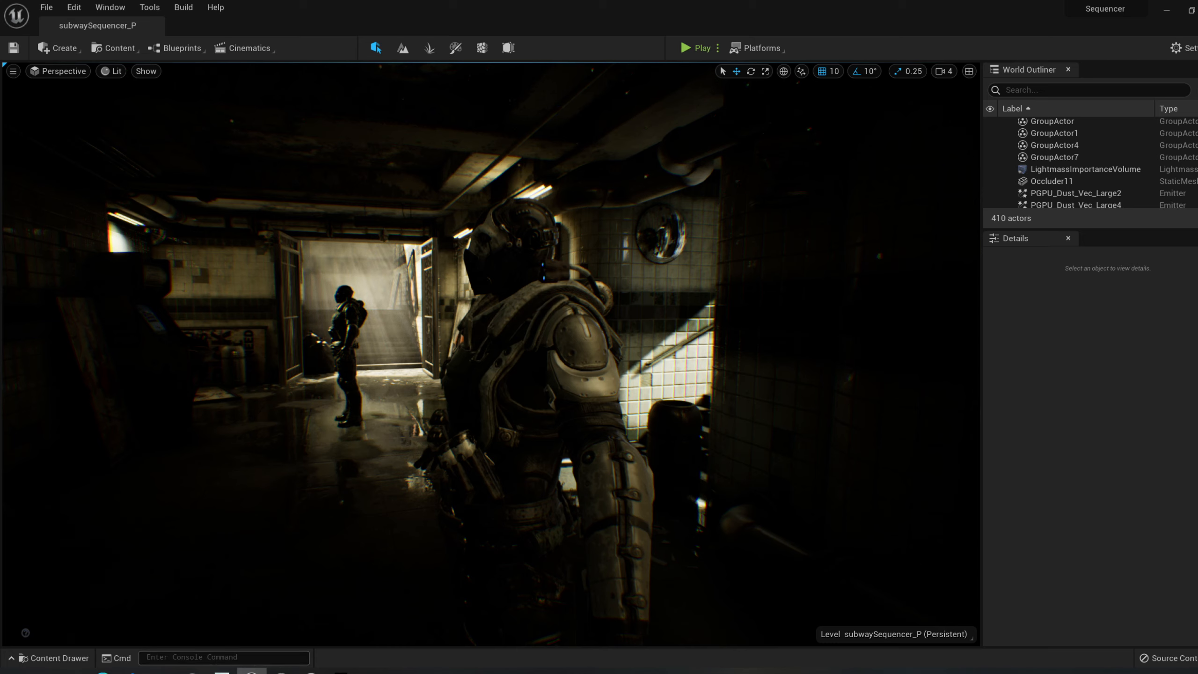
Bring up the Unreal Engine 4 Grooms project again for comparison, and minimize it to return to the Sequencer project.
mouse_move(251, 670)
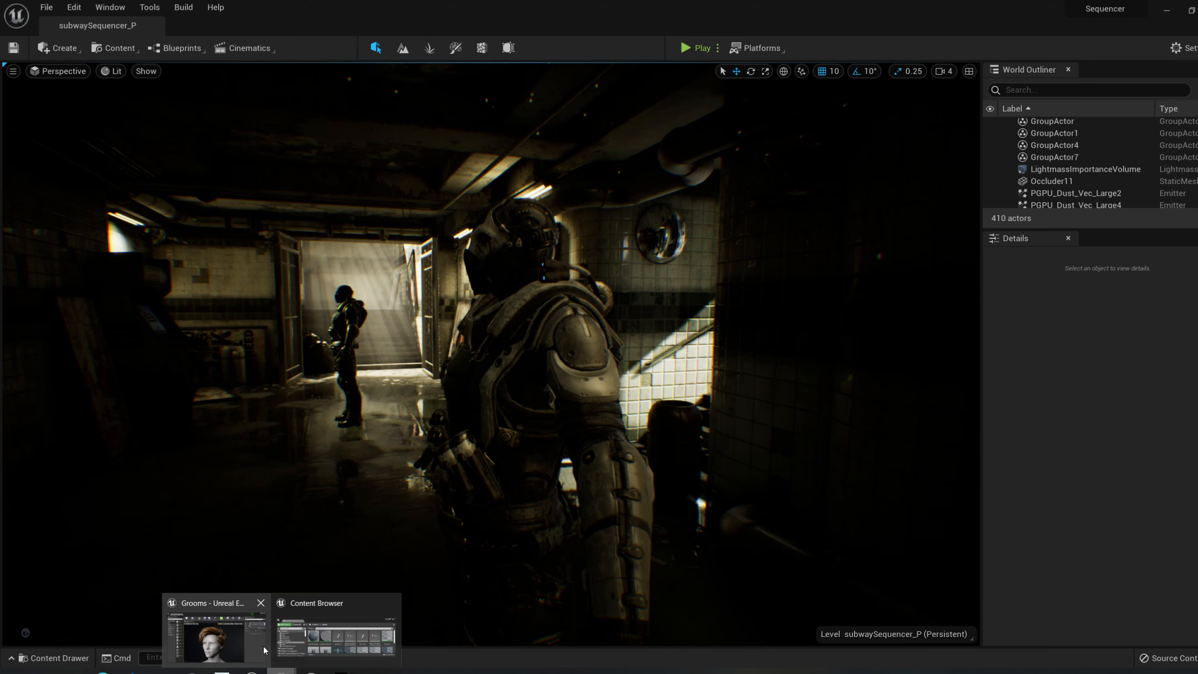
click(239, 635)
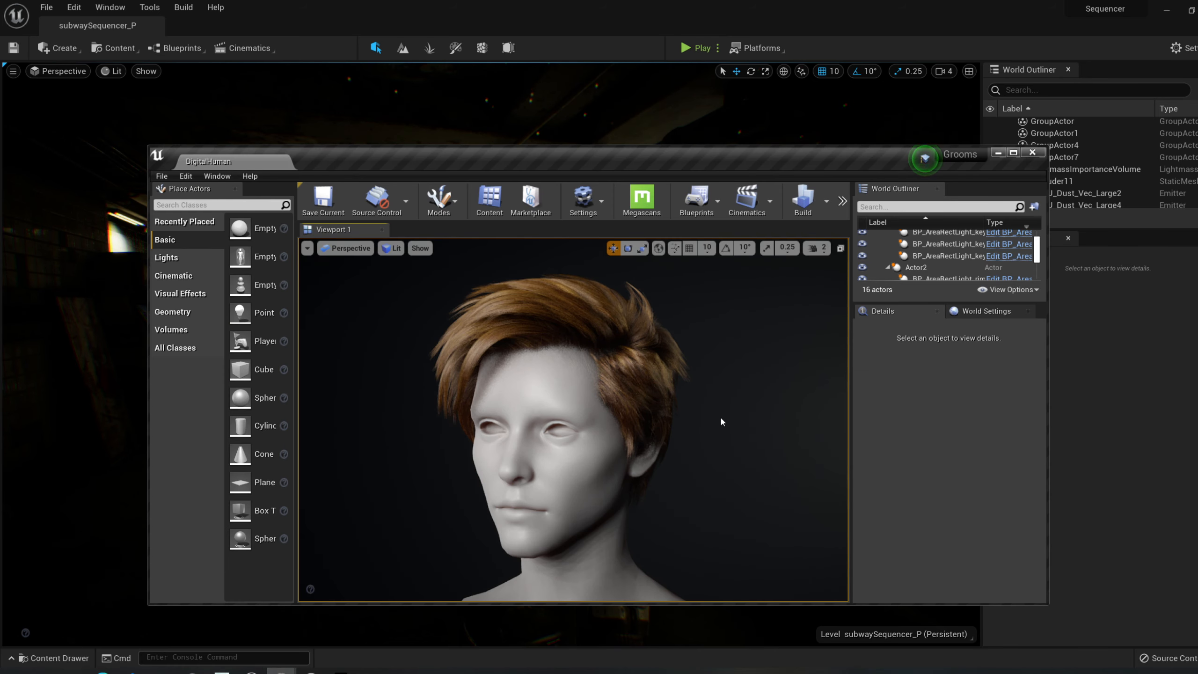
key(grave)
click(999, 153)
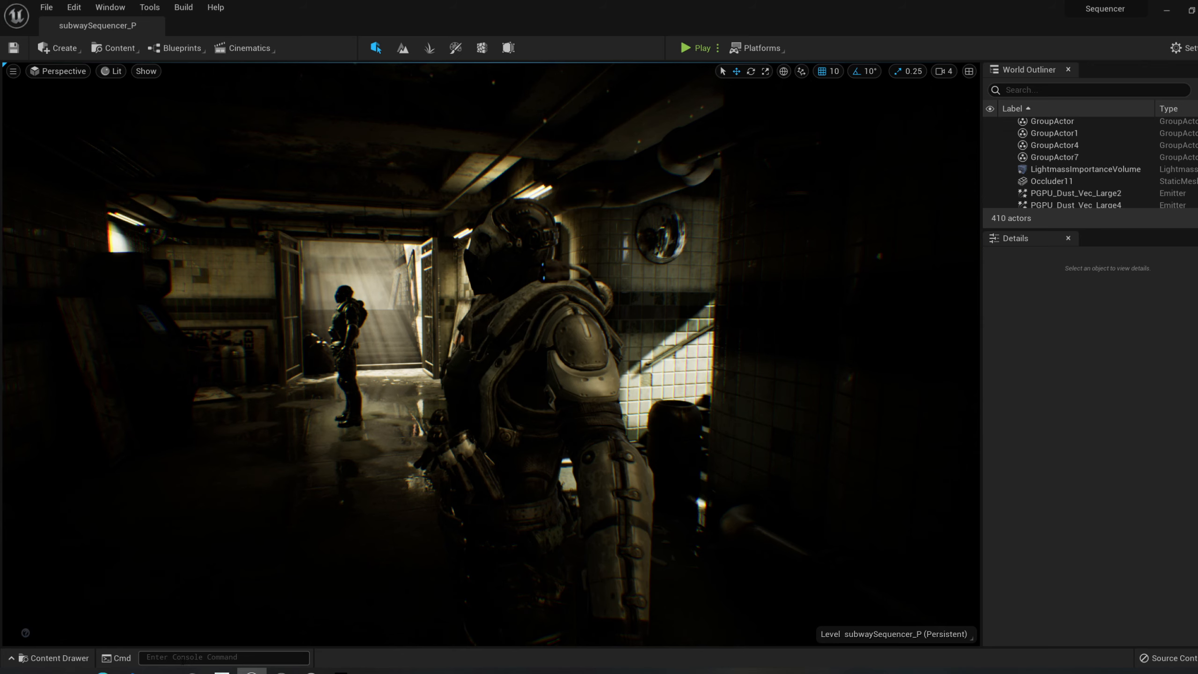
Open the Content Drawer over the subway viewport, collapse it and reopen it.
click(70, 658)
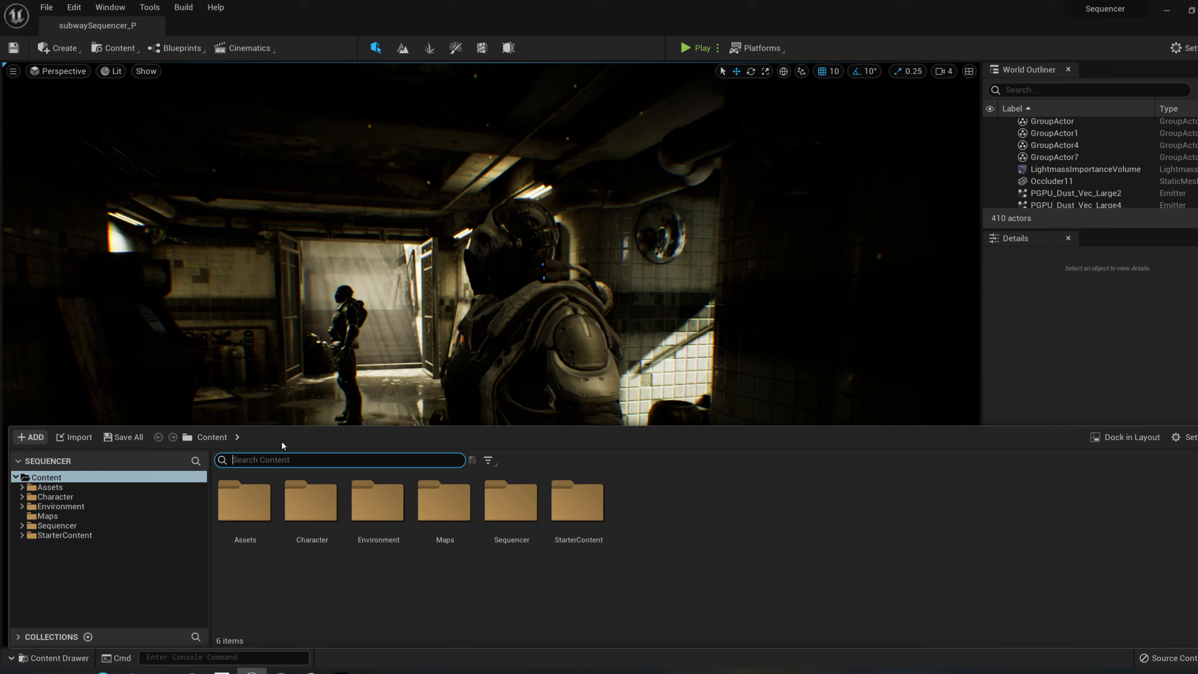
click(12, 660)
click(11, 660)
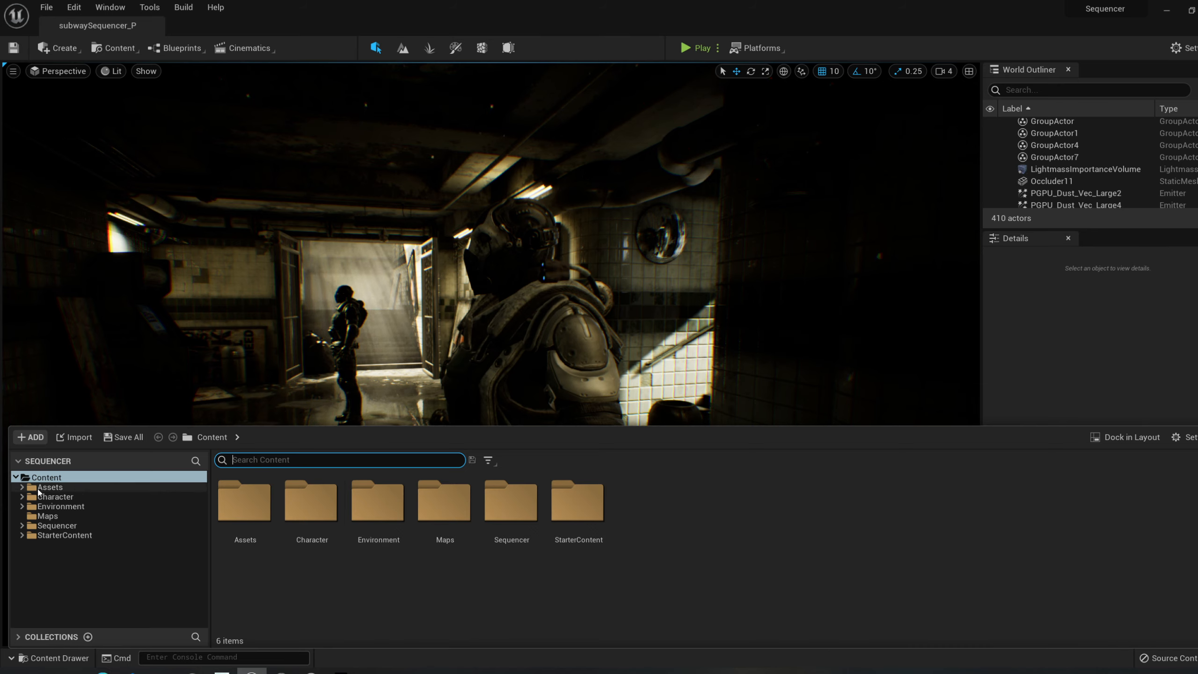
Browse the project's content folders from Assets and Character through Maps, Environment and StarterContent, and collapse the Content Drawer.
click(50, 487)
click(55, 497)
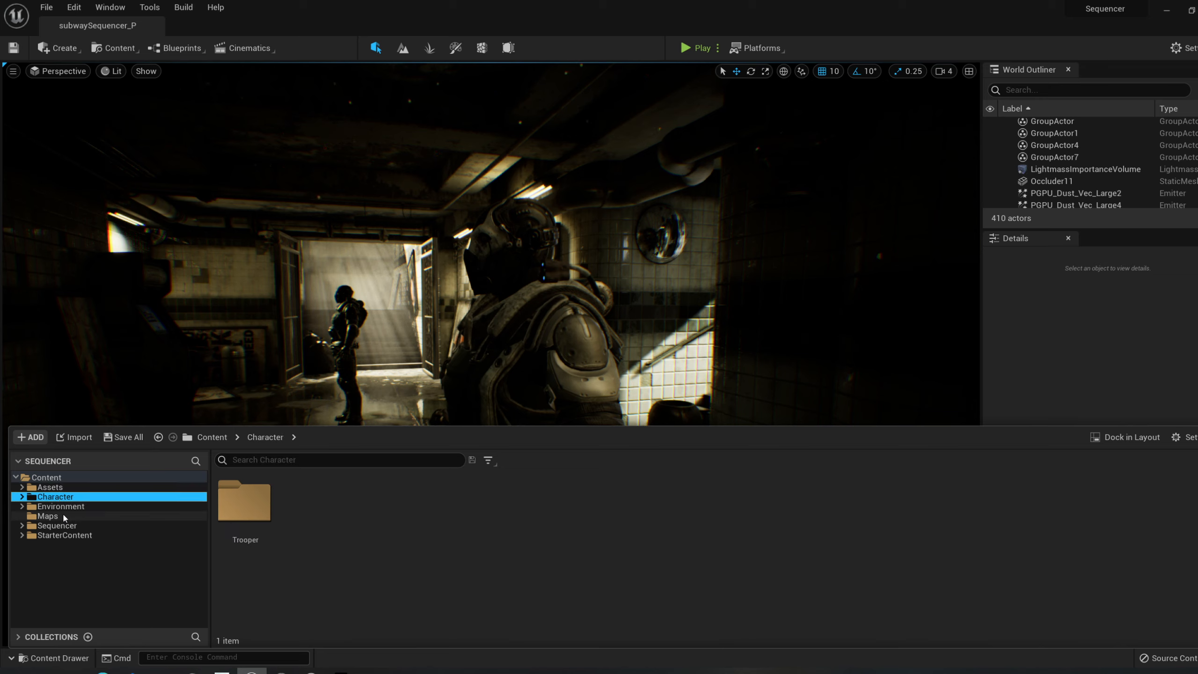
click(66, 509)
click(67, 517)
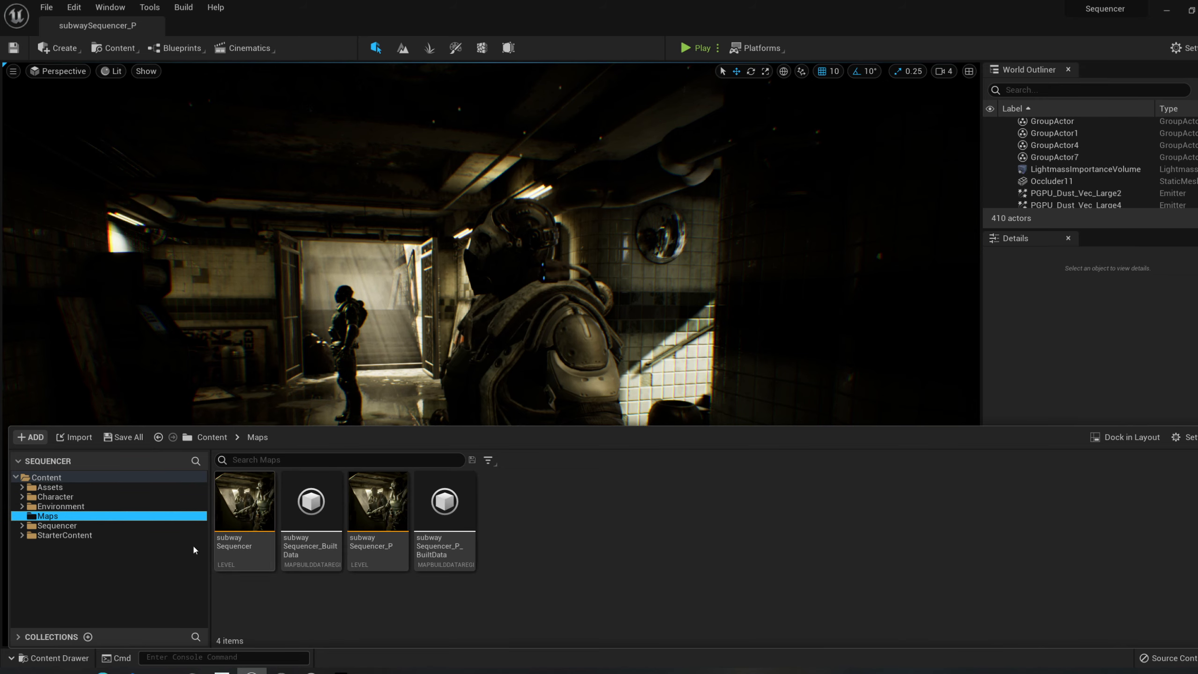
click(113, 526)
click(68, 506)
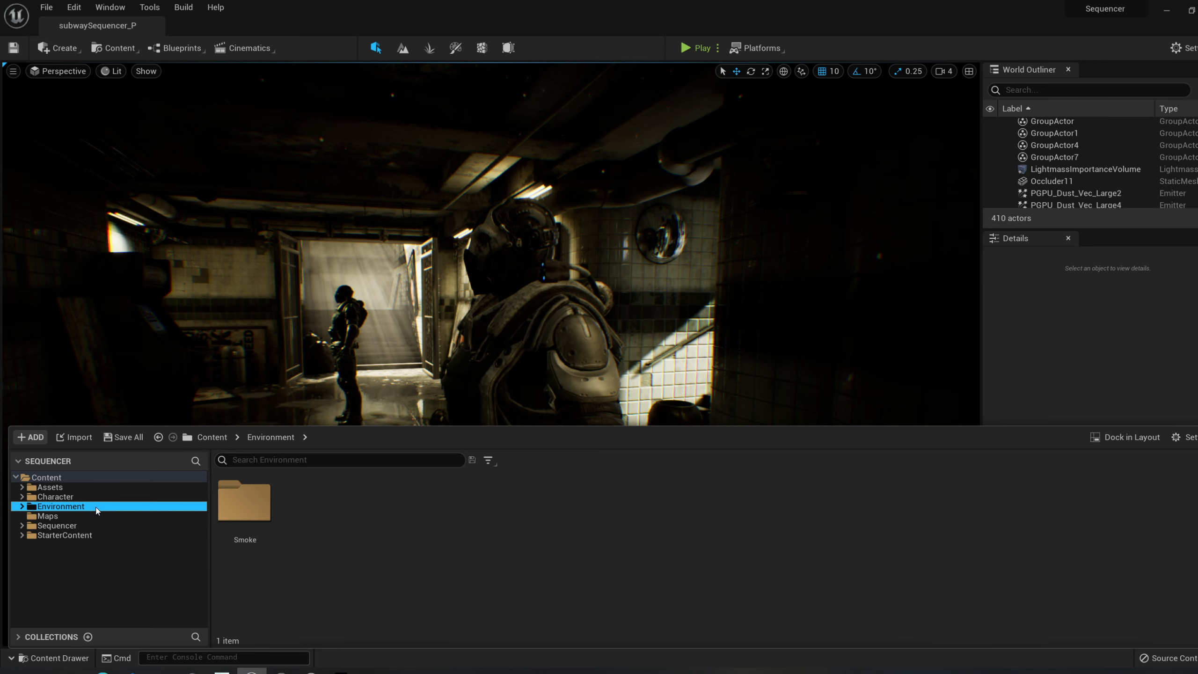
click(85, 535)
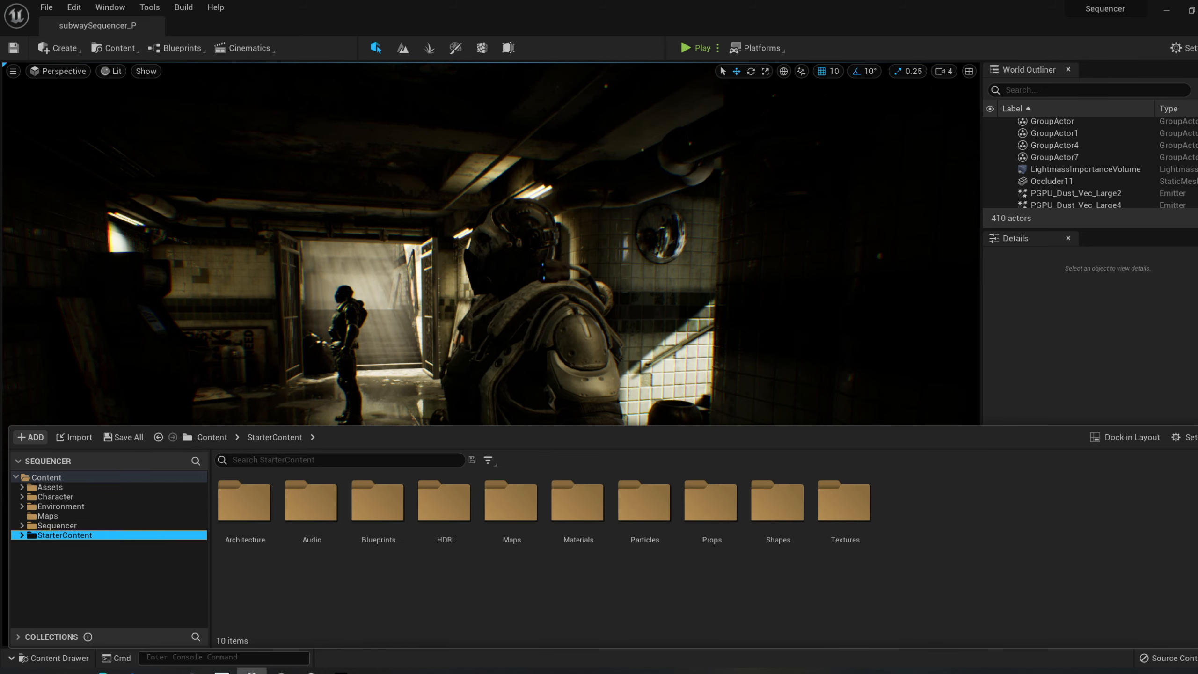
click(53, 658)
Look around the subway scene, opening the Content Drawer temporarily and closing it again.
right_drag(338, 293, 379, 281)
key(a)
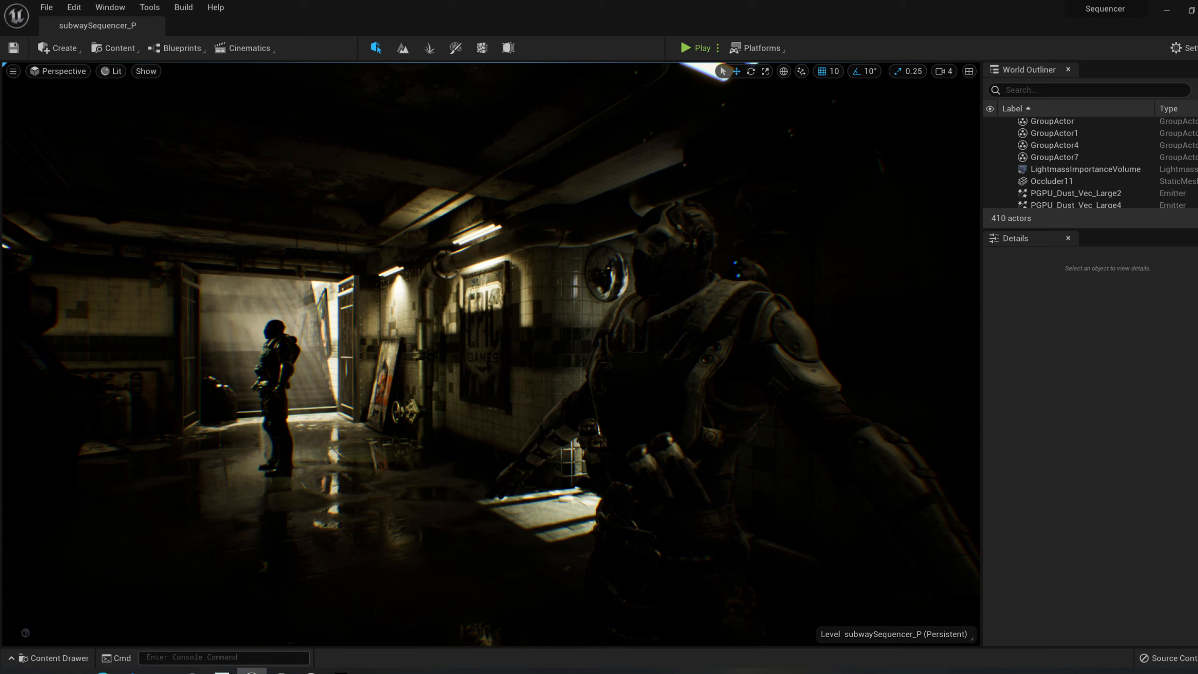
click(54, 658)
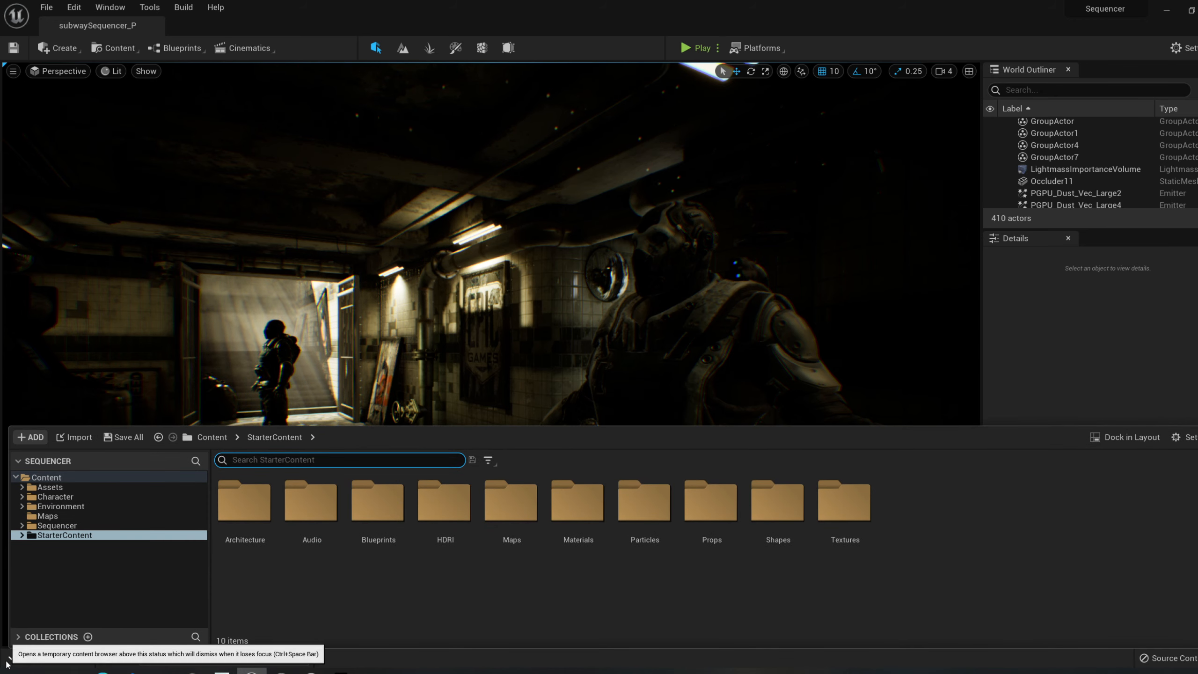
click(48, 658)
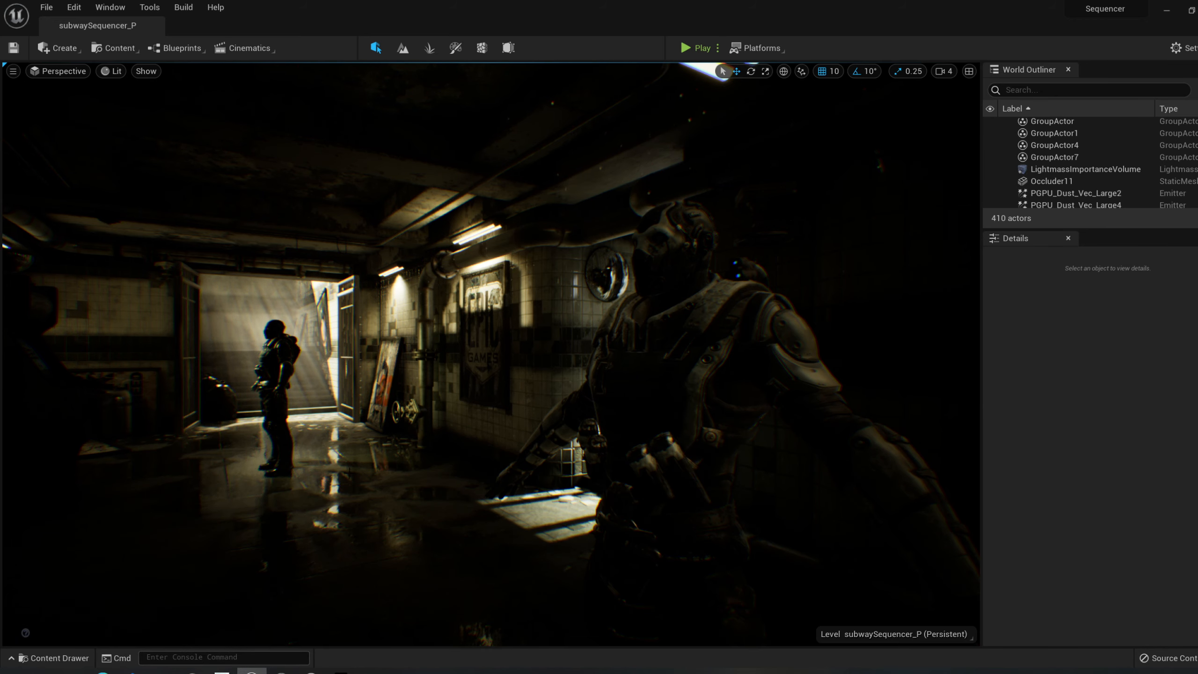
mouse_move(460, 407)
right_down()
mouse_move(500, 403)
mouse_move(443, 401)
right_up()
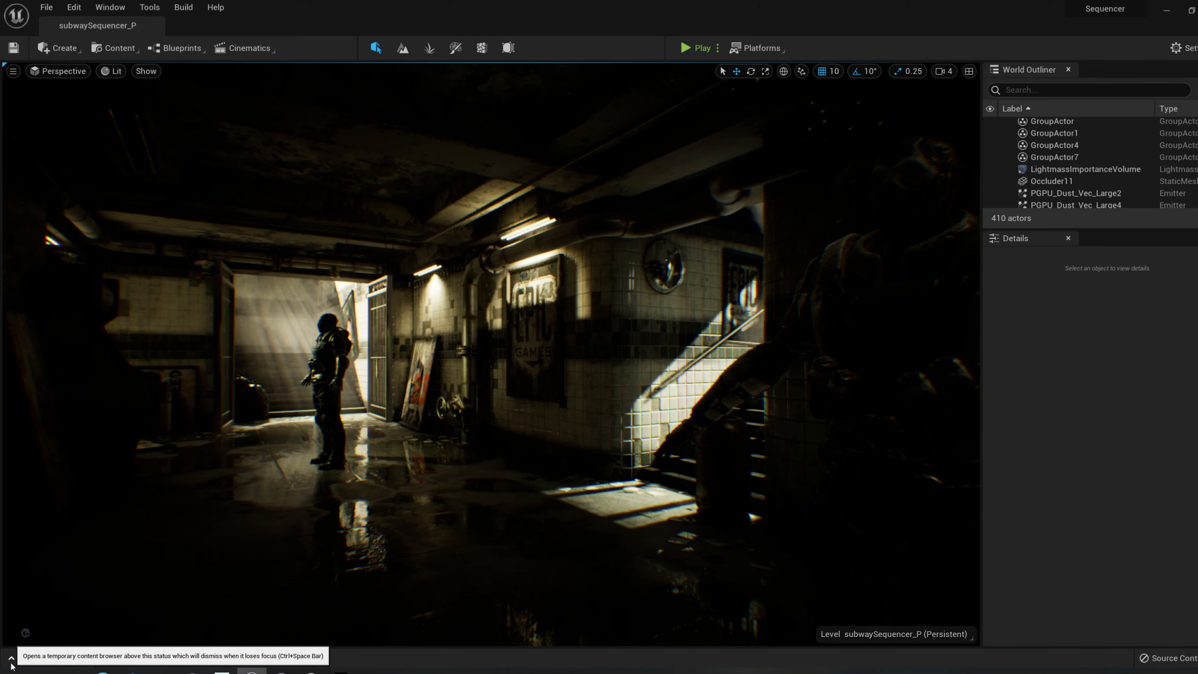
Reopen the Content Drawer, go back to the root Content folder, collapse the drawer and look around the scene.
click(53, 658)
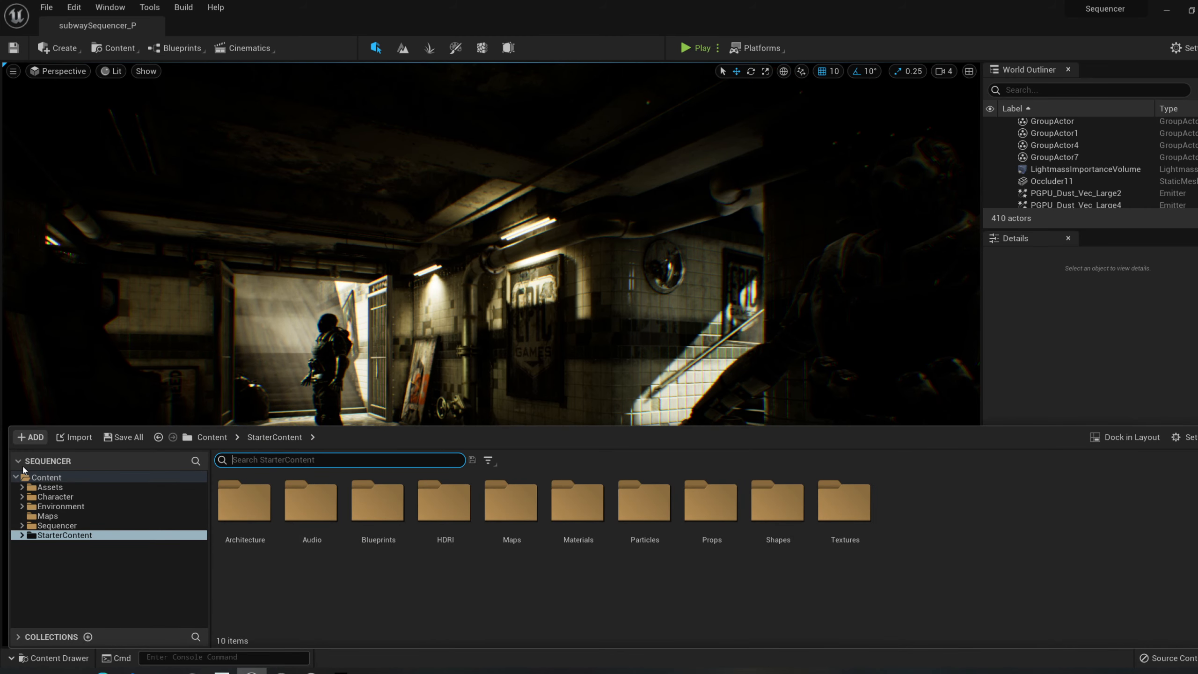
click(47, 477)
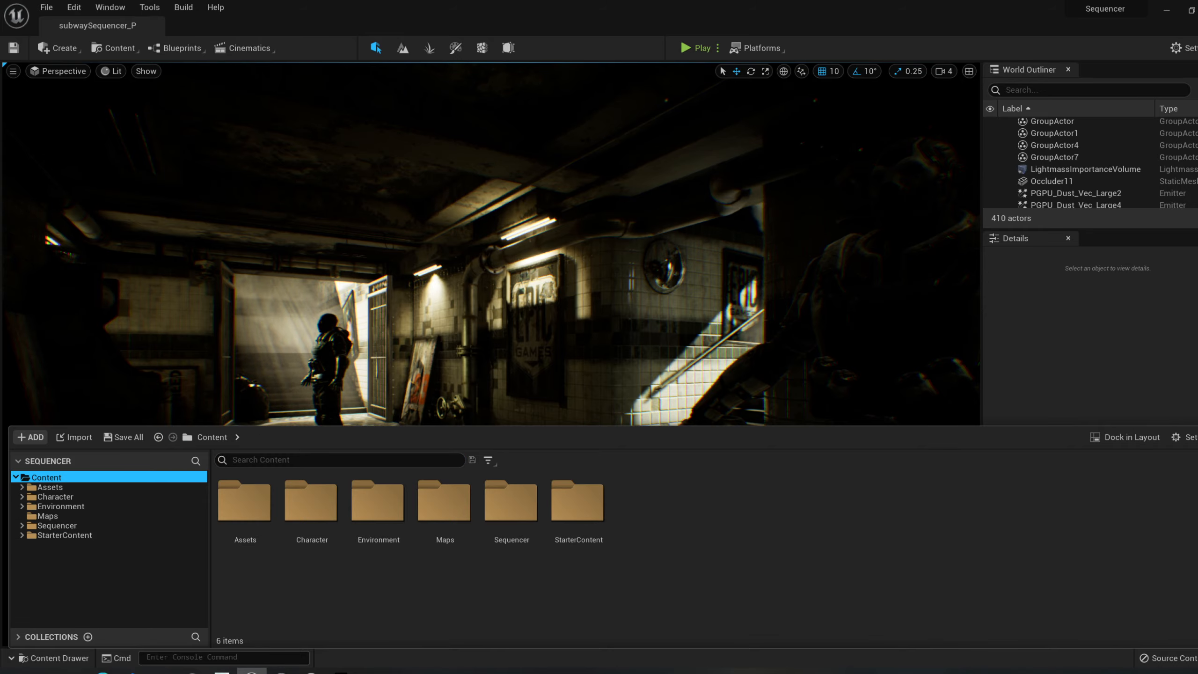
click(14, 660)
right_drag(425, 378, 637, 368)
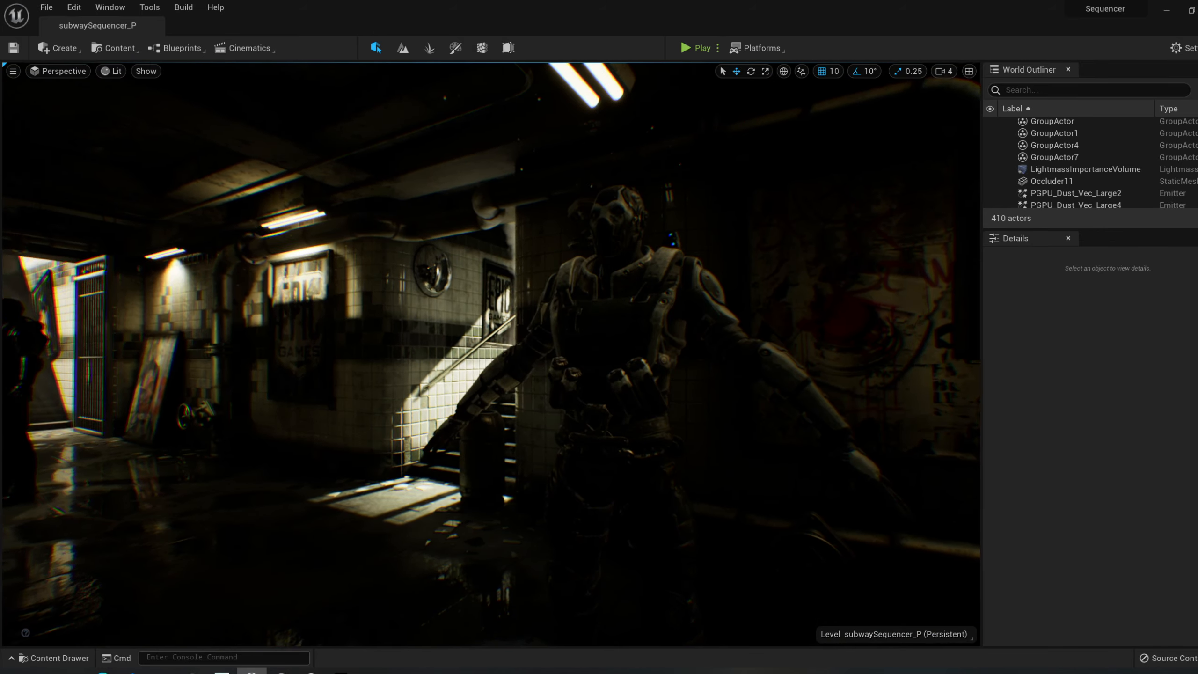
right_drag(613, 410, 570, 409)
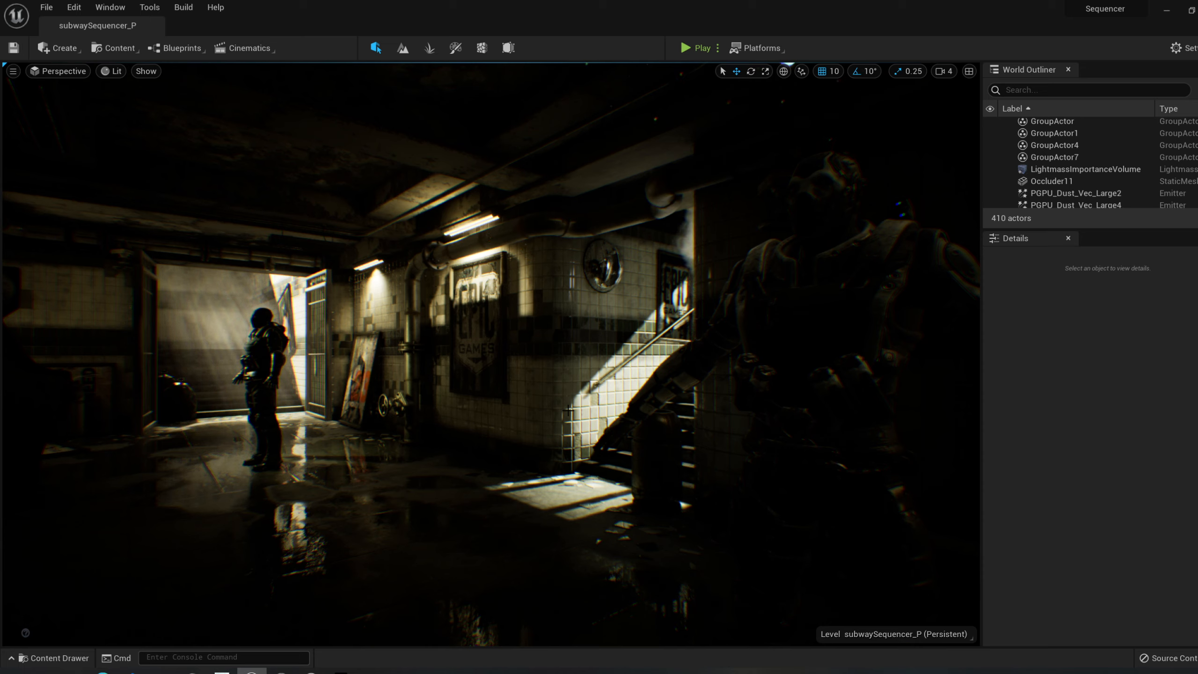
Switch to the Unreal Engine 4 Grooms project and rotate the Head_Skeleton actor about its vertical axis to about -1833.6°.
click(283, 672)
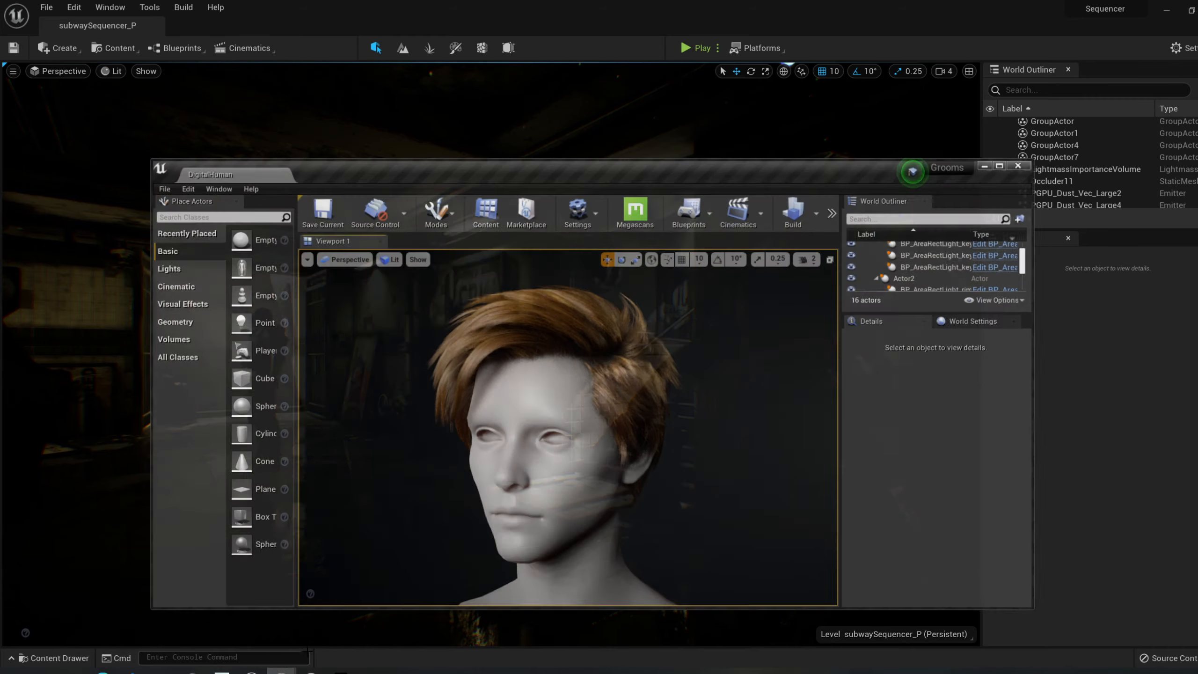
click(573, 465)
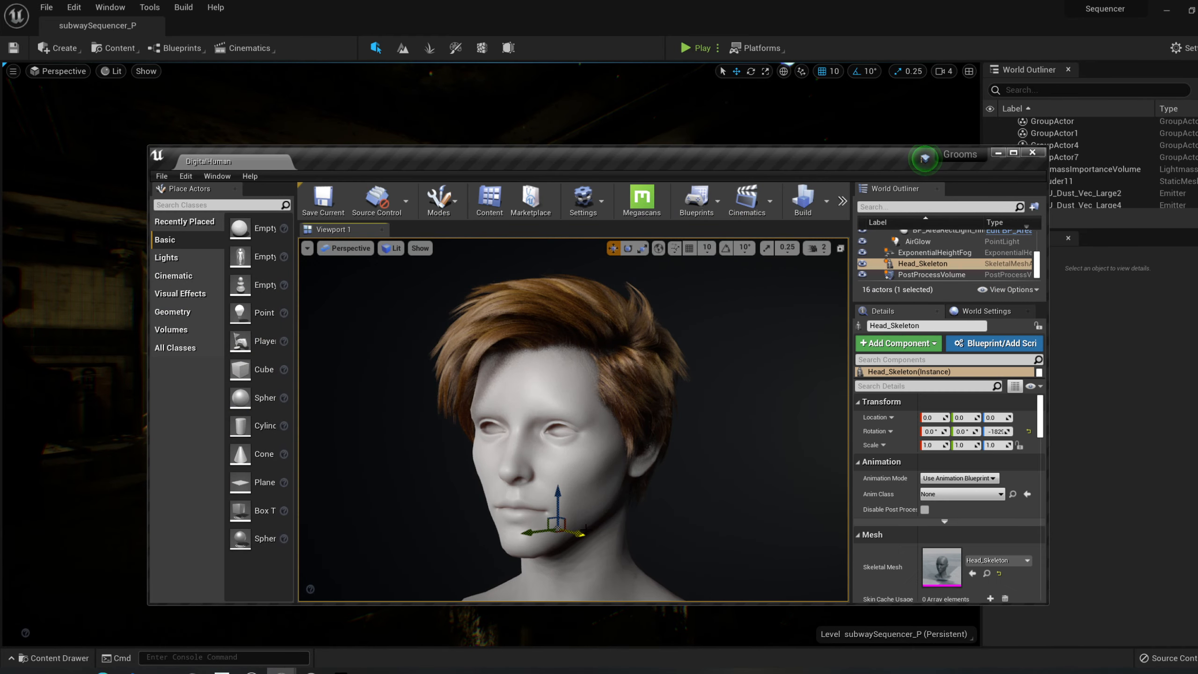
key(e)
drag(563, 538, 611, 536)
Maximize the Grooms project window and look through the Head_Skeleton actor's transform, mesh and material details.
click(1013, 153)
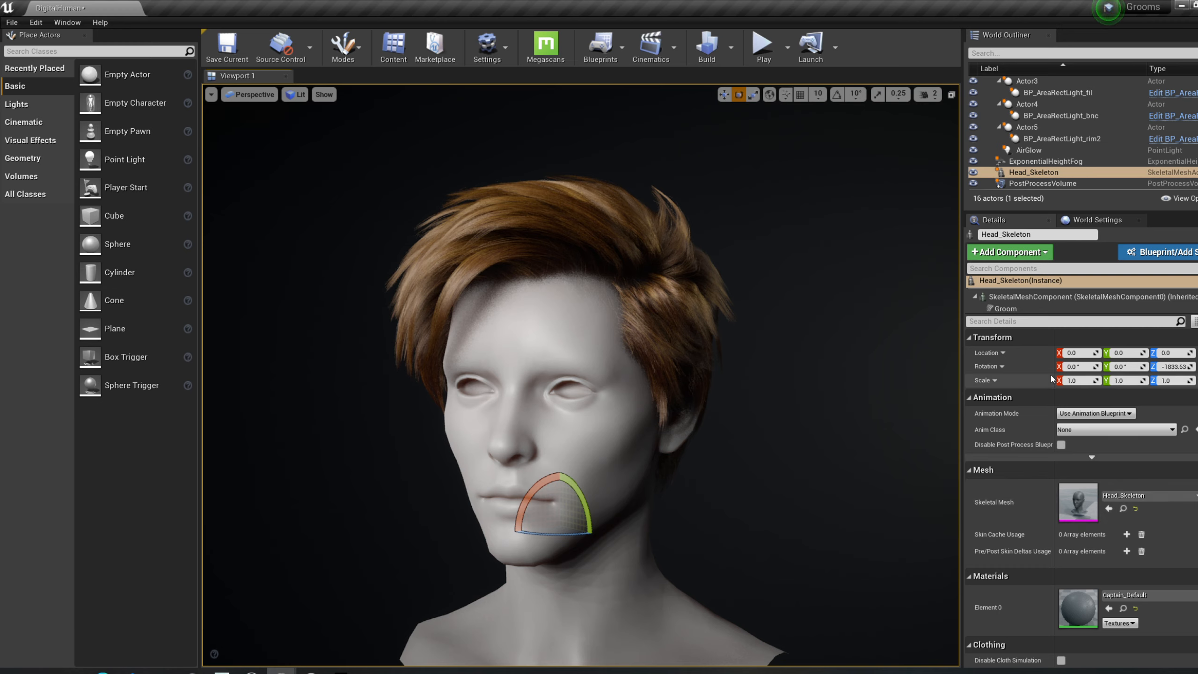
scroll(1046, 396, down, 2)
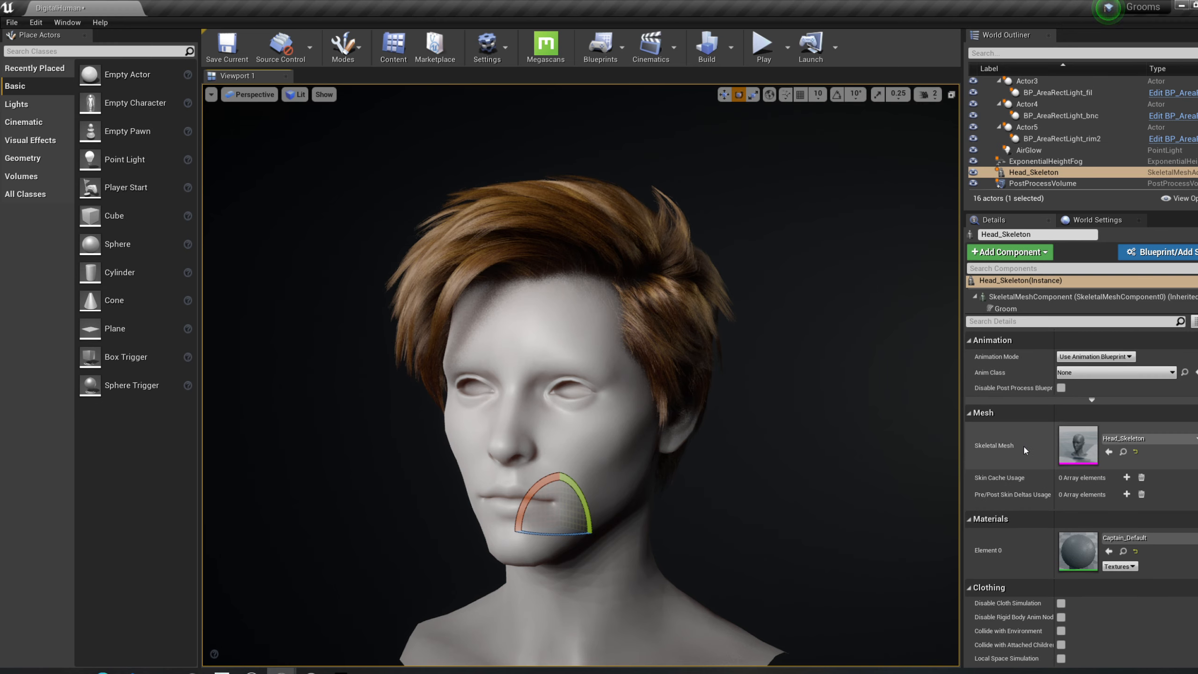
scroll(1047, 439, up, 2)
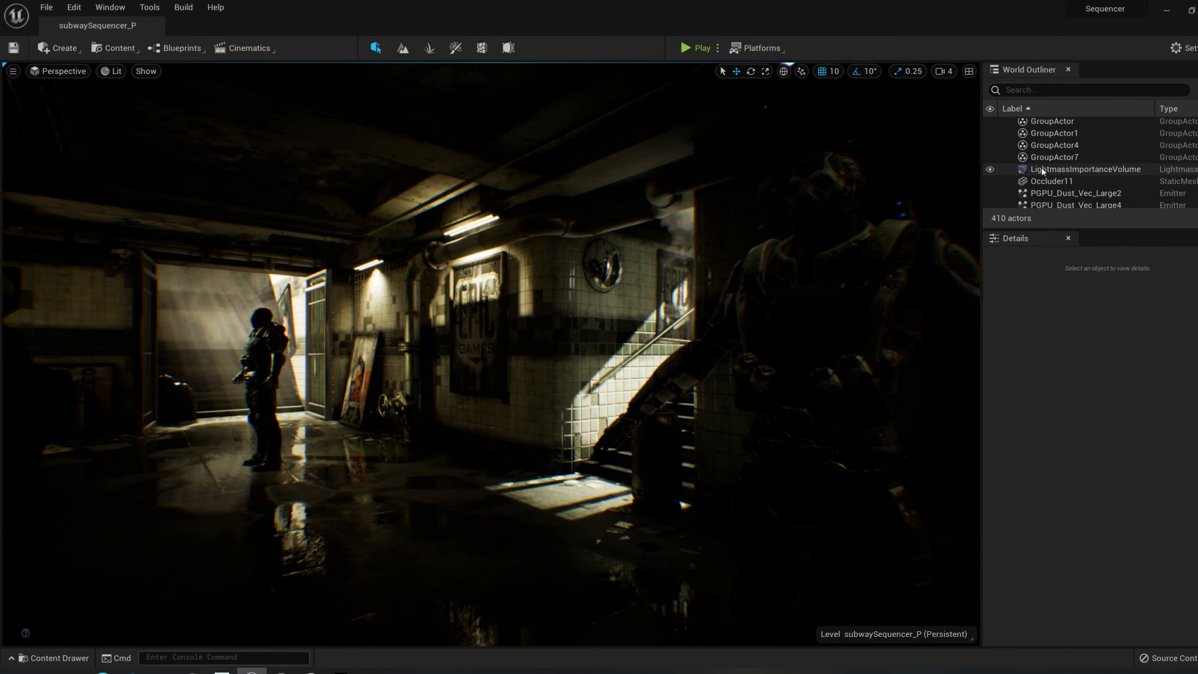
In the Unreal Engine 5 Sequencer project, inspect the details of LightmassImportanceVolume, GroupActor and GroupActor7.
click(1067, 169)
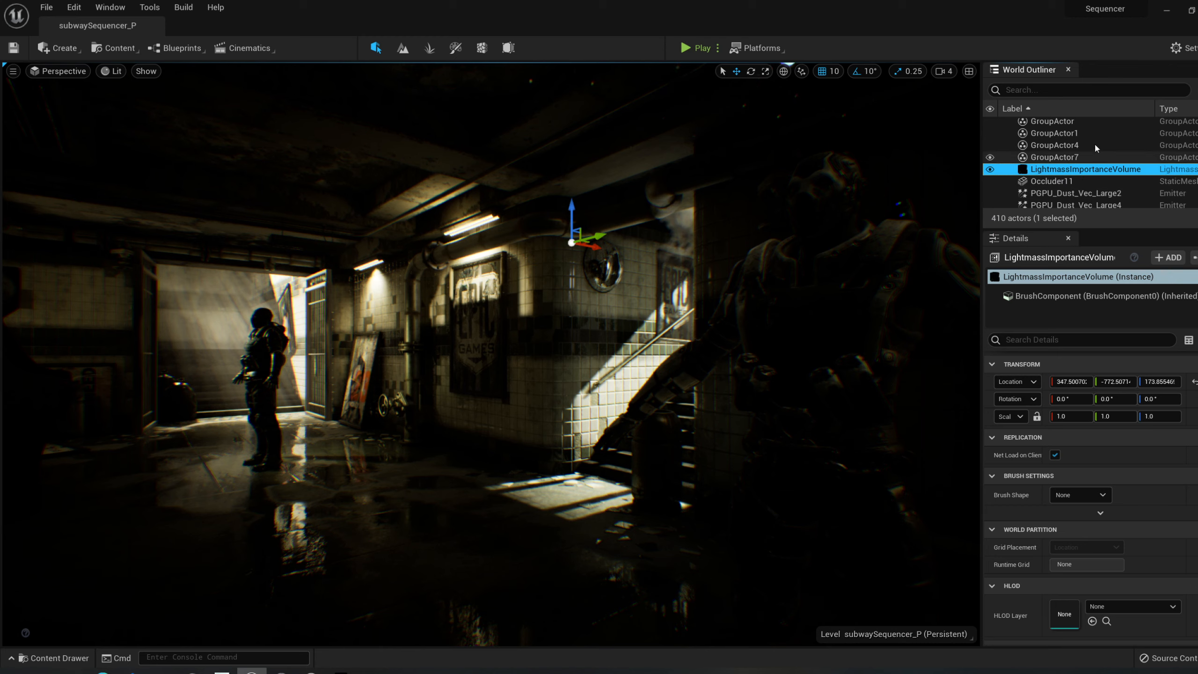
click(1081, 122)
click(1082, 157)
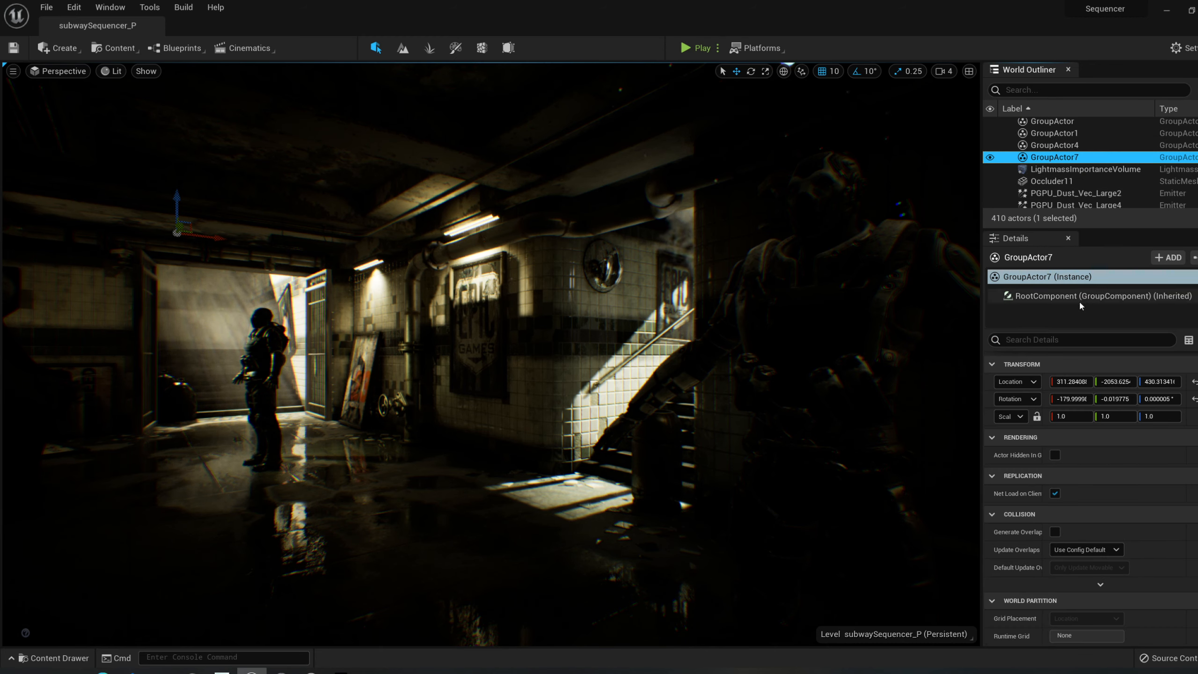
Look around the subway scene, examining the staircase, the Epic Games poster wall and the armored characters.
right_drag(708, 326, 235, 325)
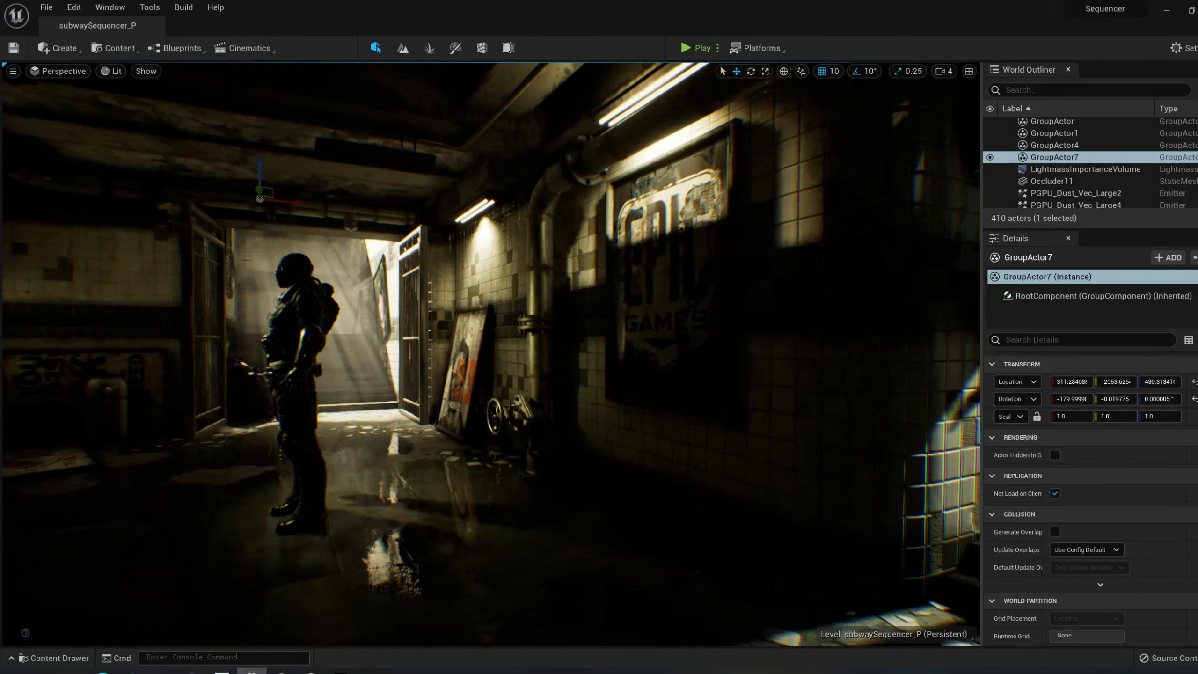
middle_drag(511, 406, 391, 368)
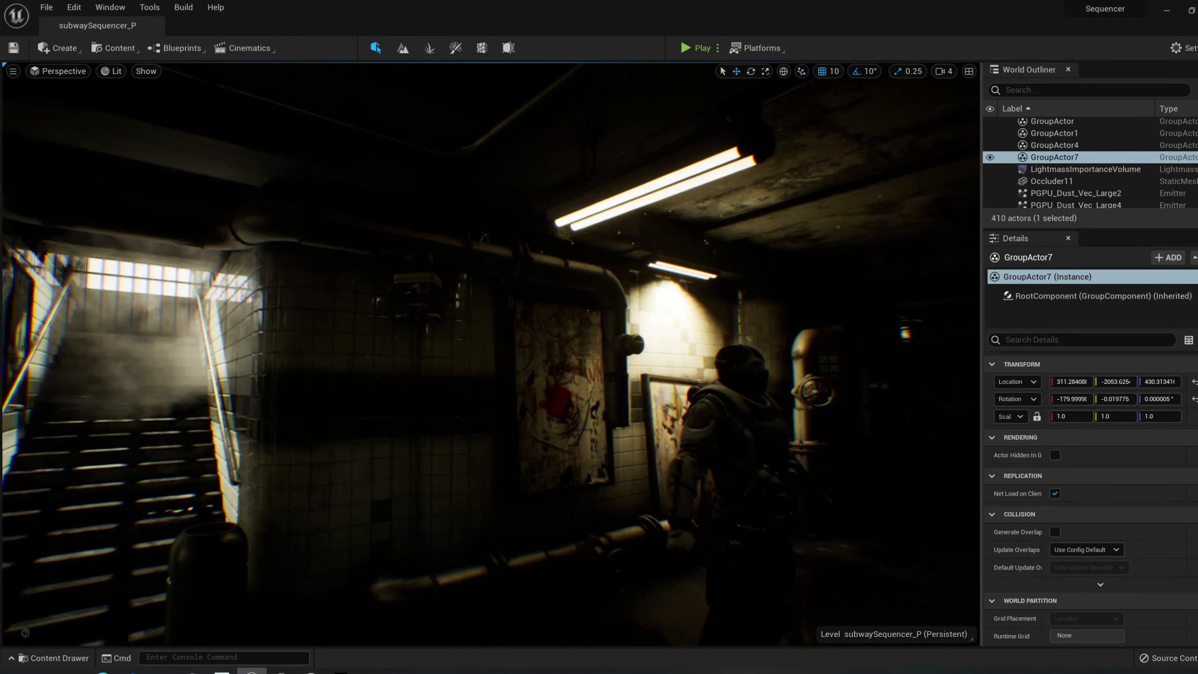
right_drag(490, 353, 547, 358)
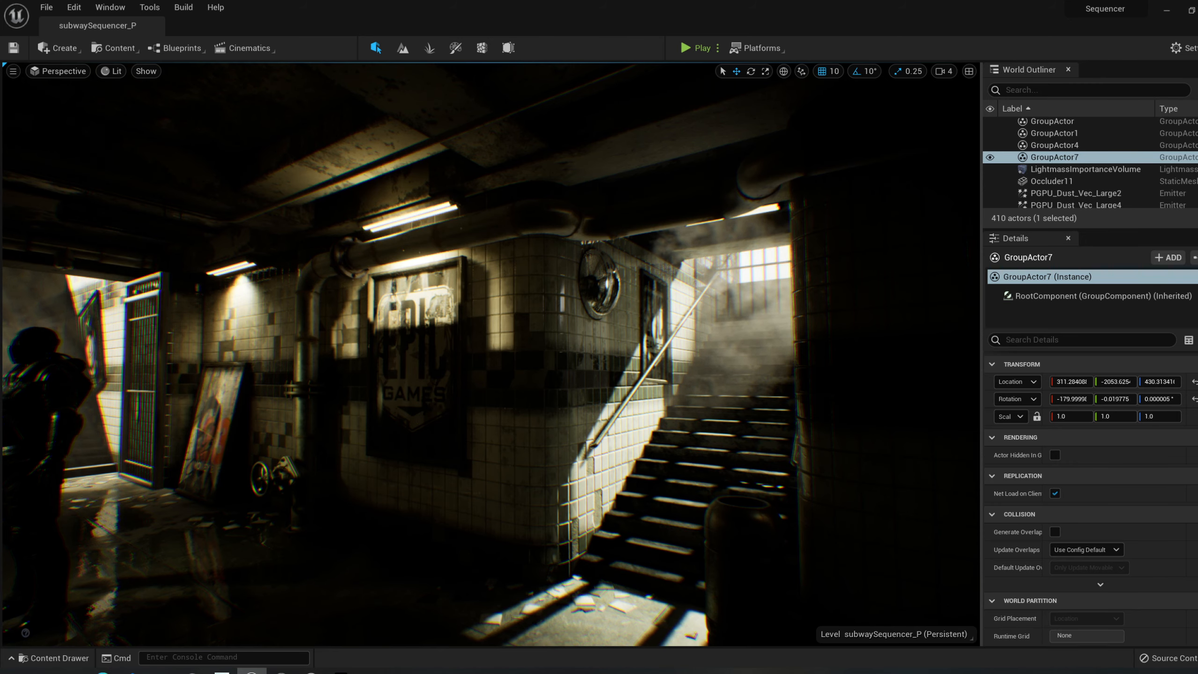
right_drag(547, 359, 434, 358)
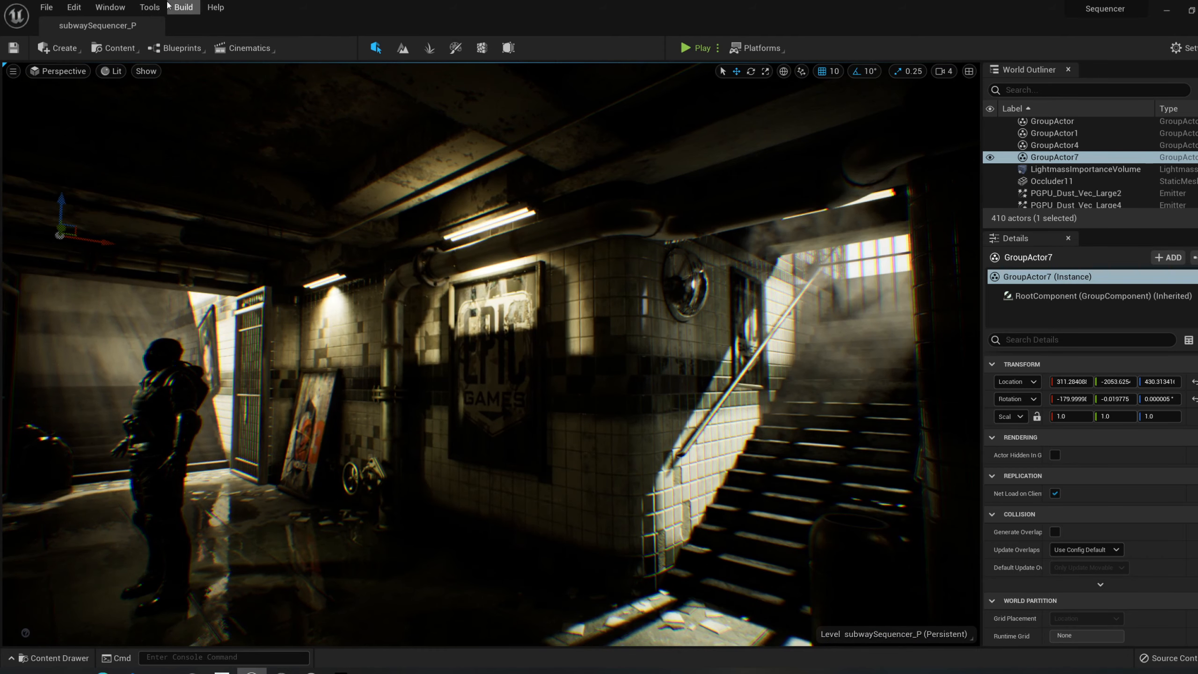
click(117, 8)
click(299, 8)
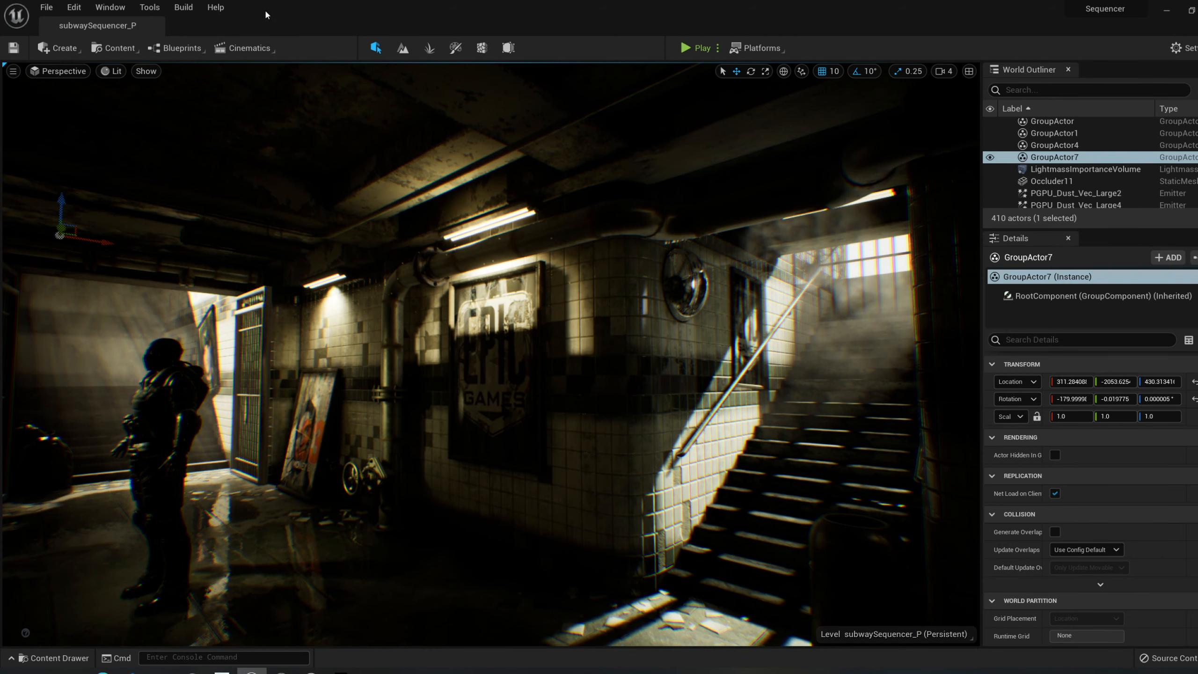
right_drag(675, 256, 777, 300)
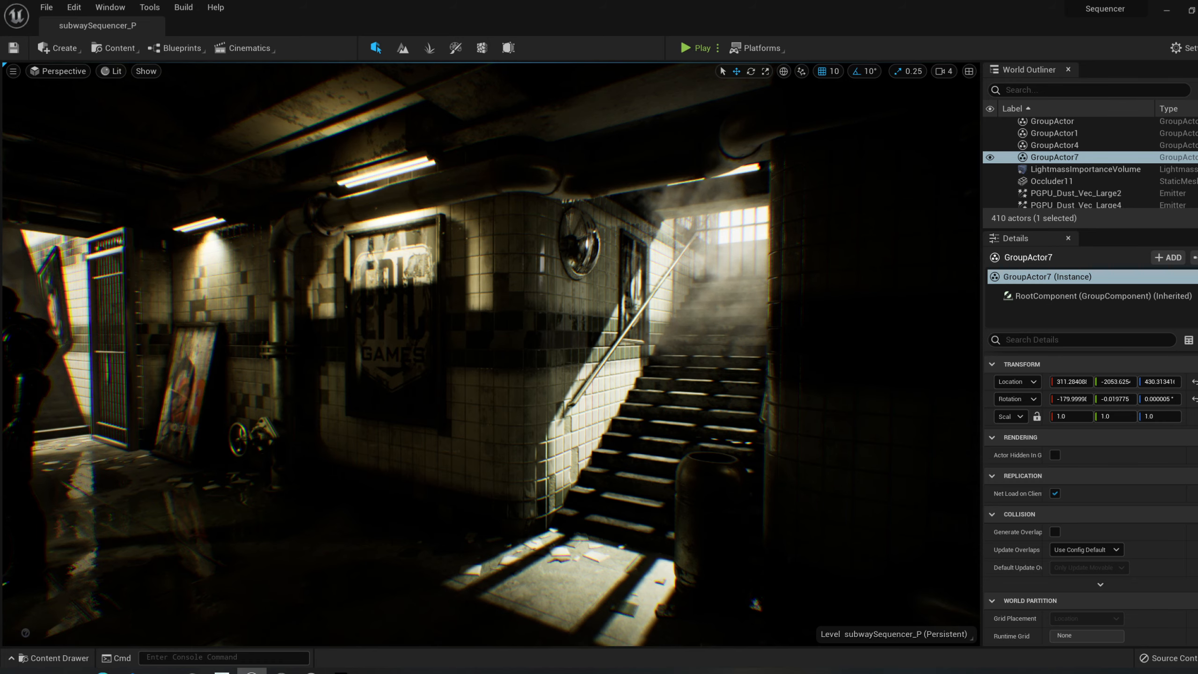
right_drag(491, 354, 340, 292)
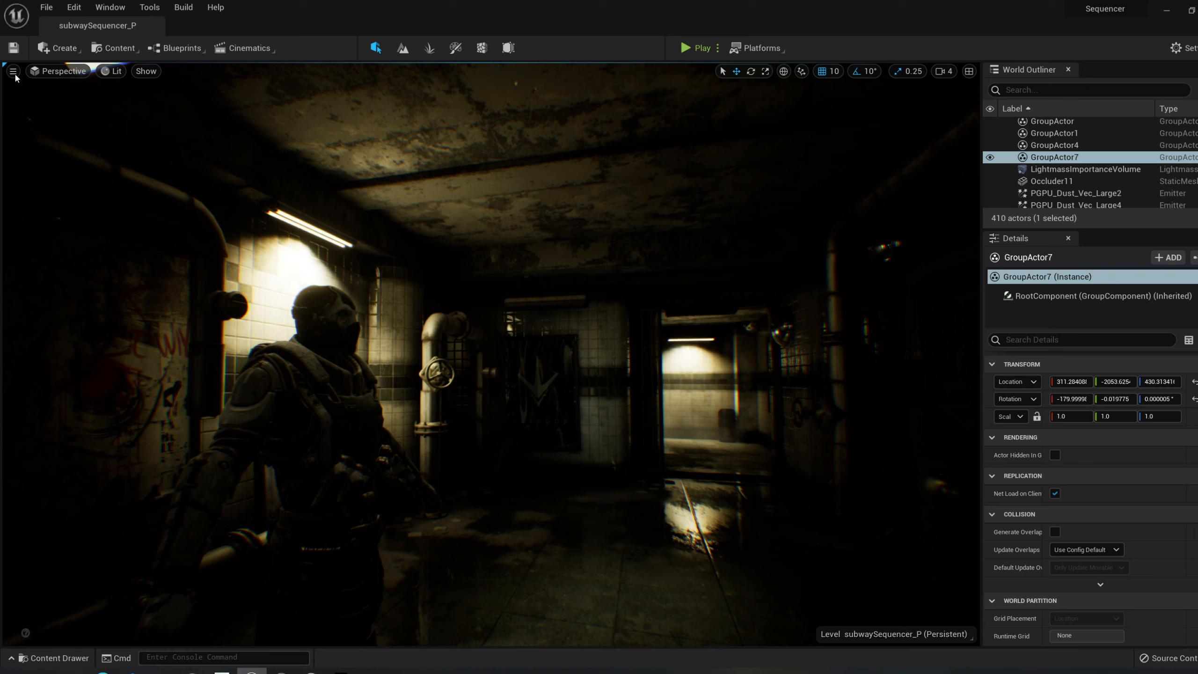
Add a point light to the subway level and move it along the X axis to 410.
click(79, 48)
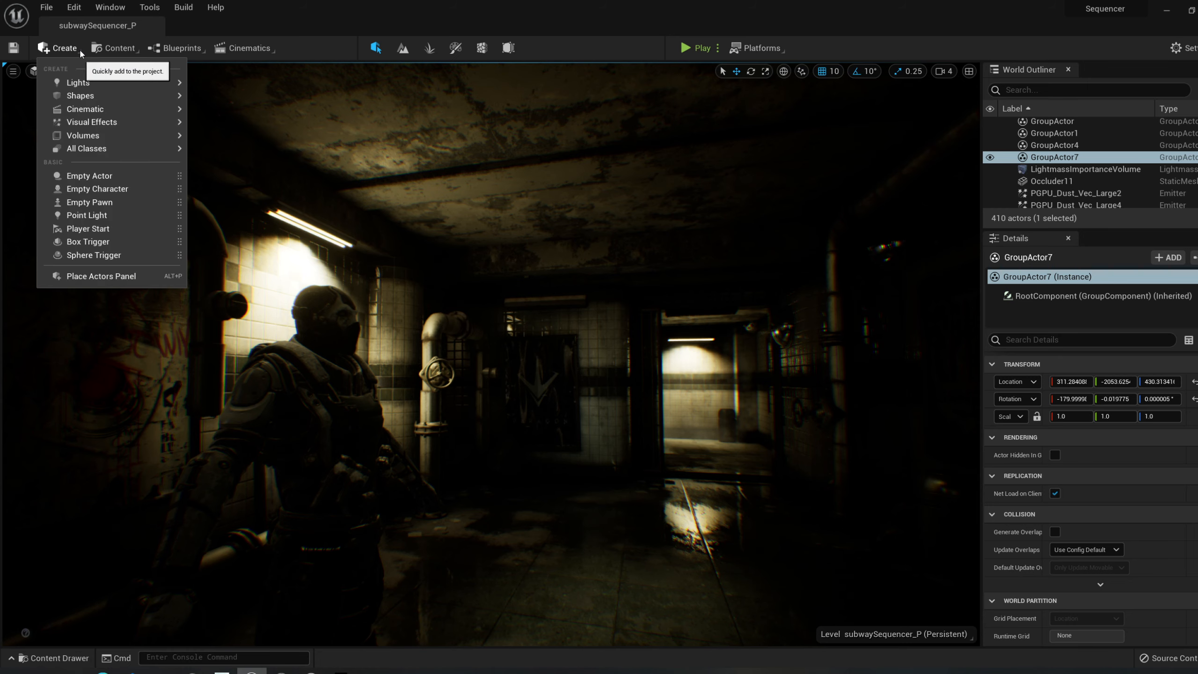
mouse_move(133, 92)
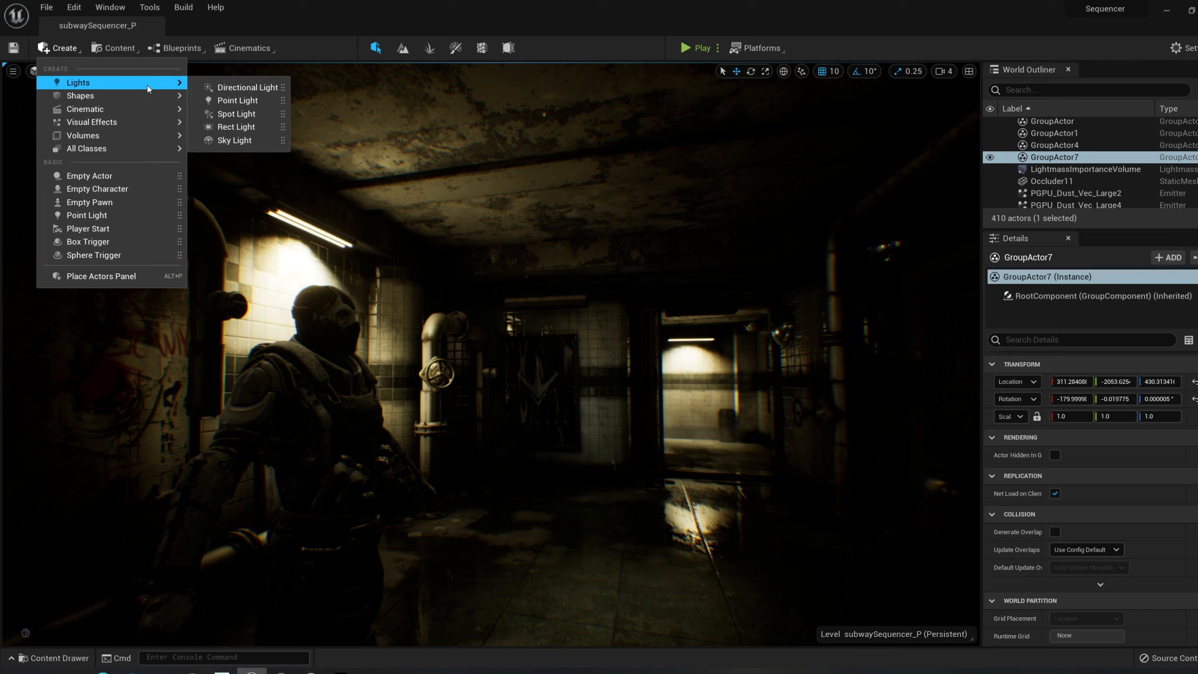
click(237, 101)
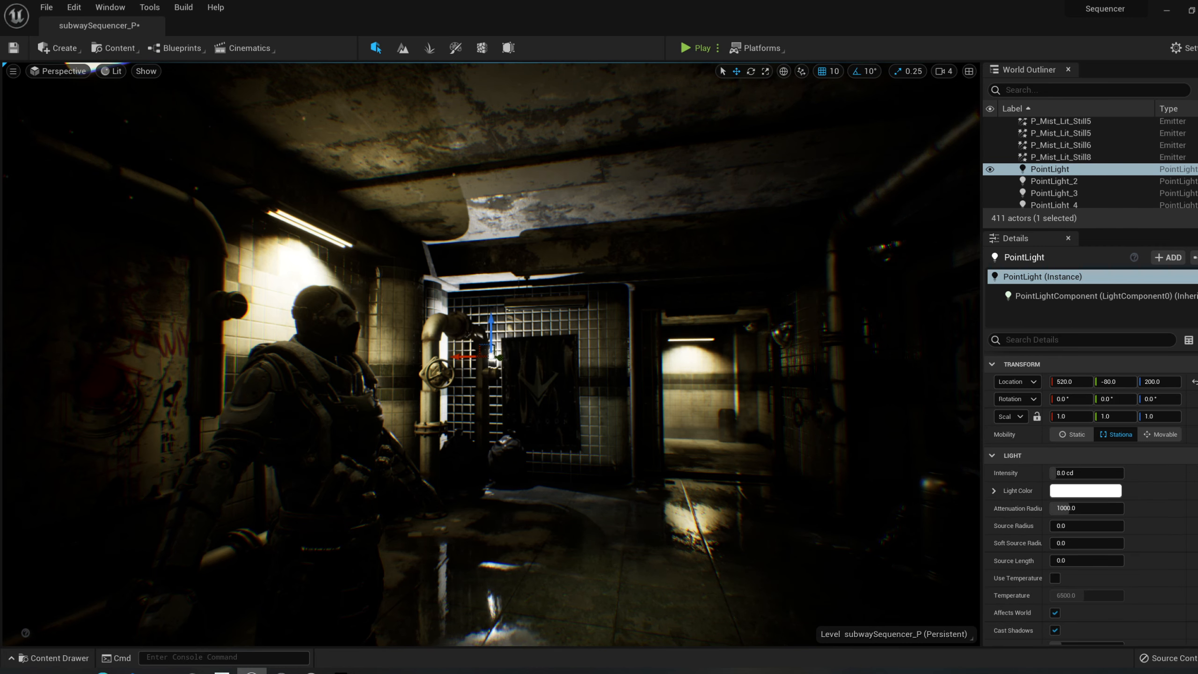
drag(463, 351, 529, 354)
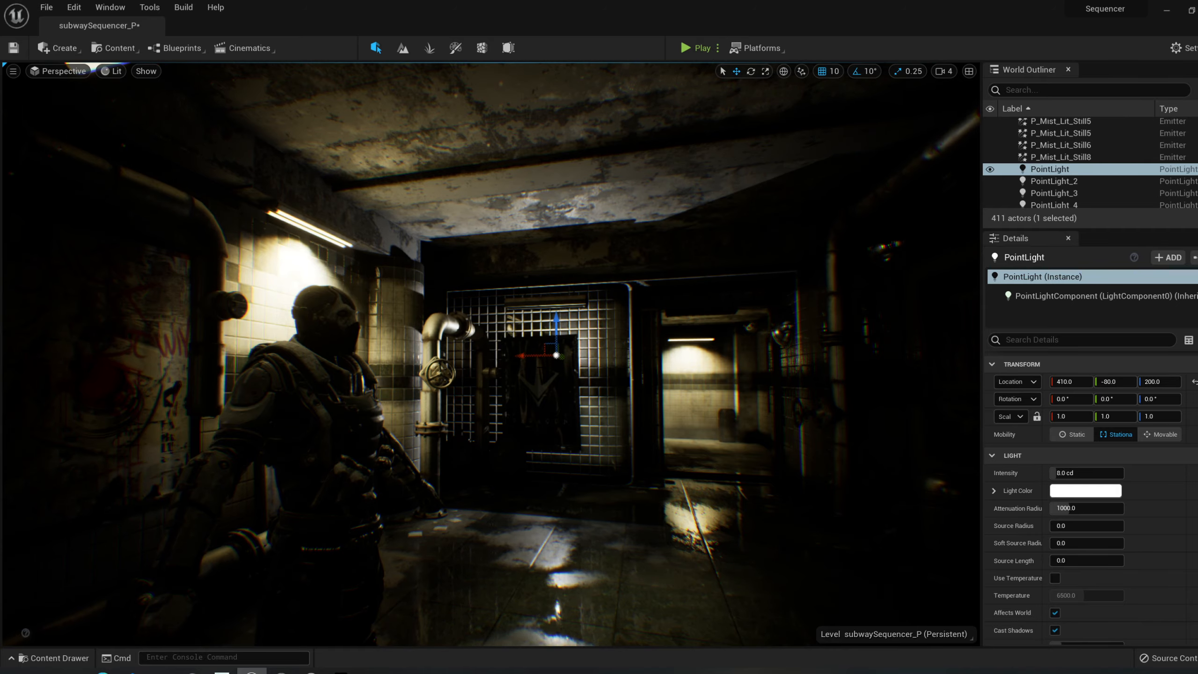
Move the point light near the Paragon poster to Y -270 and X 320.
key(w)
right_drag(529, 354, 467, 347)
key(d)
drag(523, 283, 230, 264)
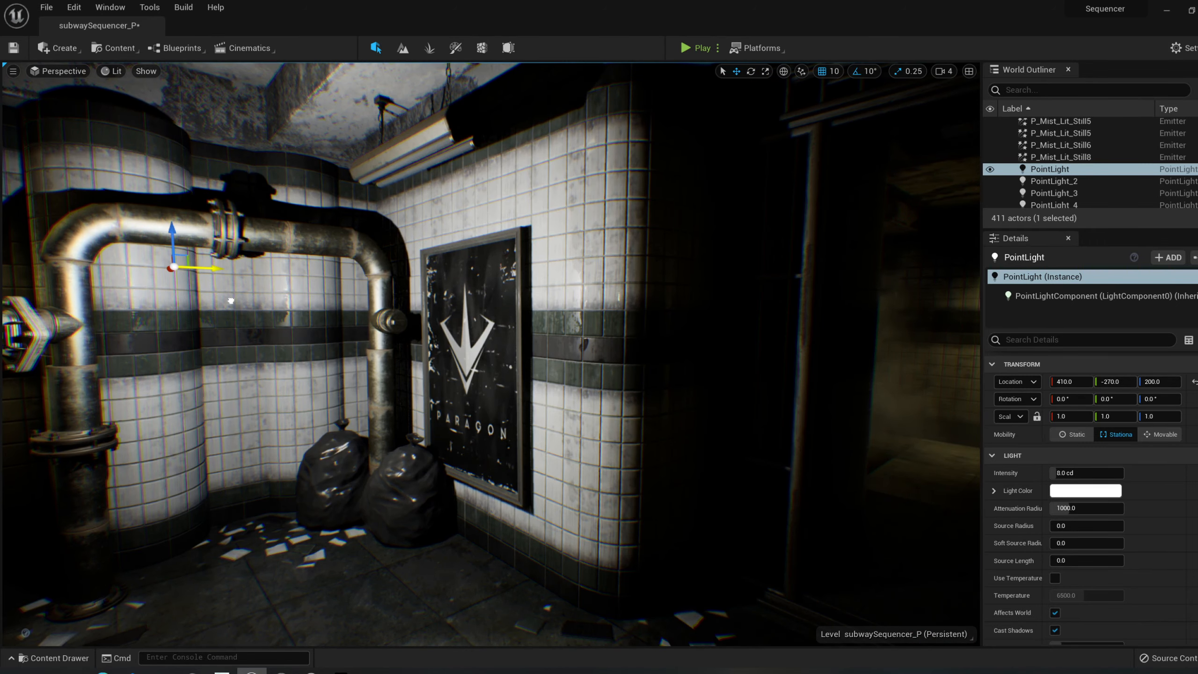
key(a)
right_drag(230, 264, 302, 284)
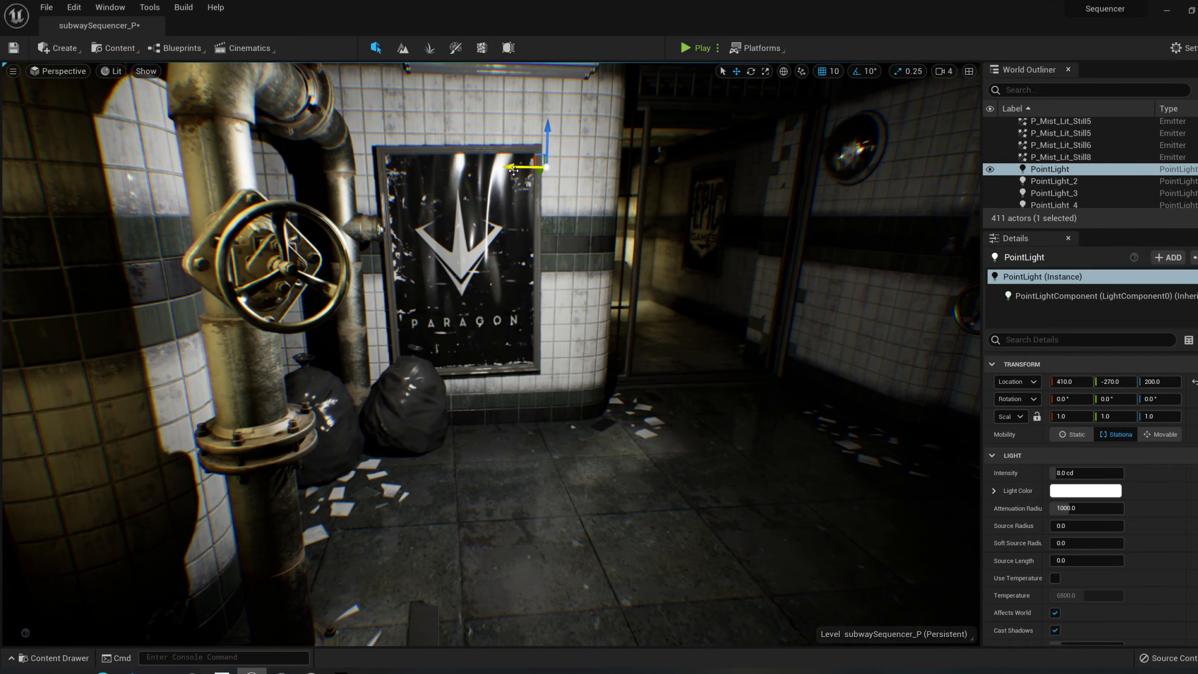
drag(516, 169, 742, 296)
Move the point light along the Y axis to -720, so it lights the armored character.
key(s)
right_drag(742, 297, 674, 325)
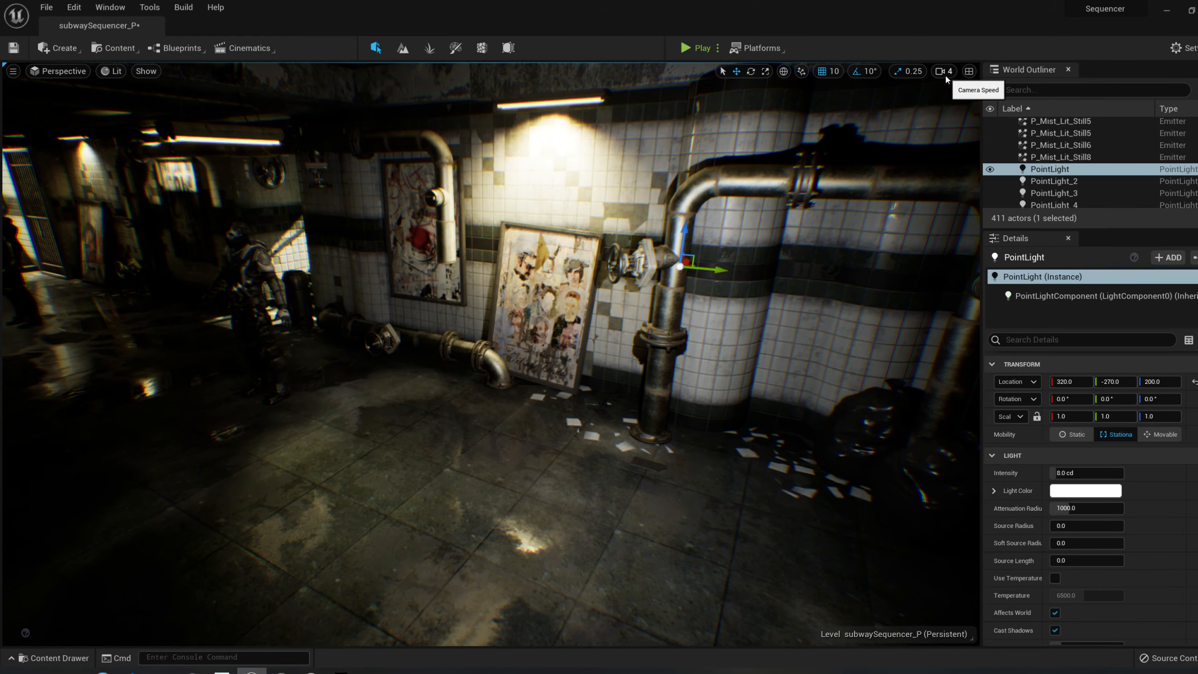
drag(713, 270, 174, 242)
key(w)
right_drag(174, 241, 85, 210)
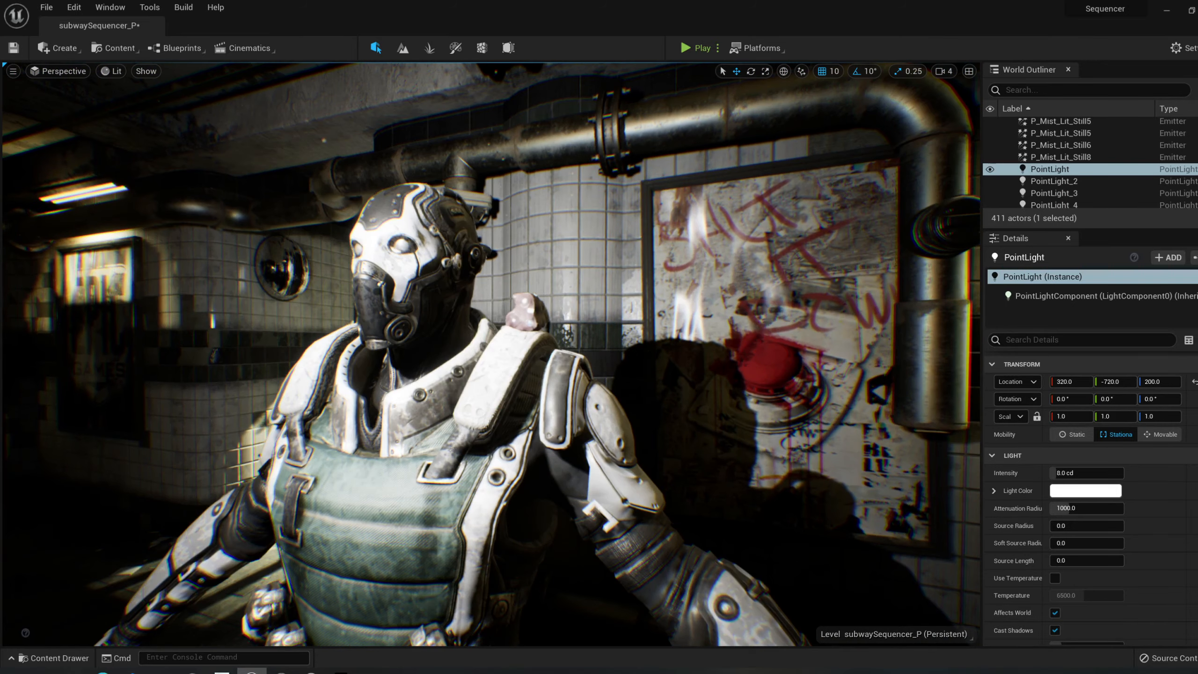
Reduce the viewport camera speed to 2.
click(946, 71)
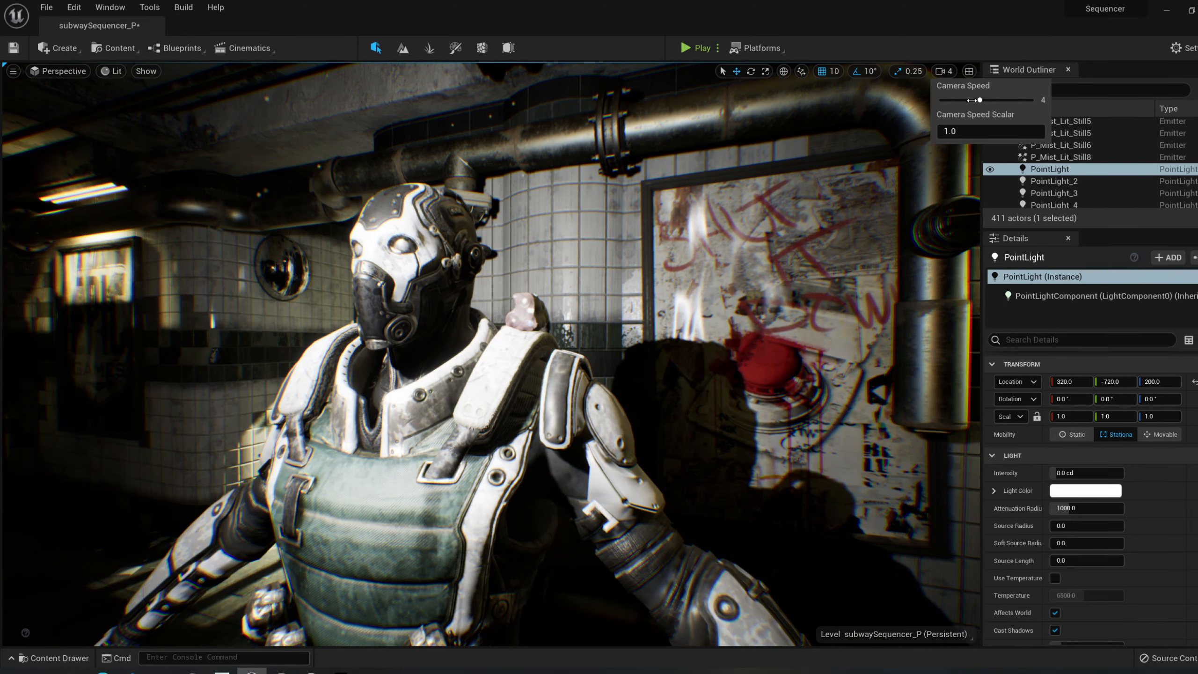
drag(976, 99, 954, 99)
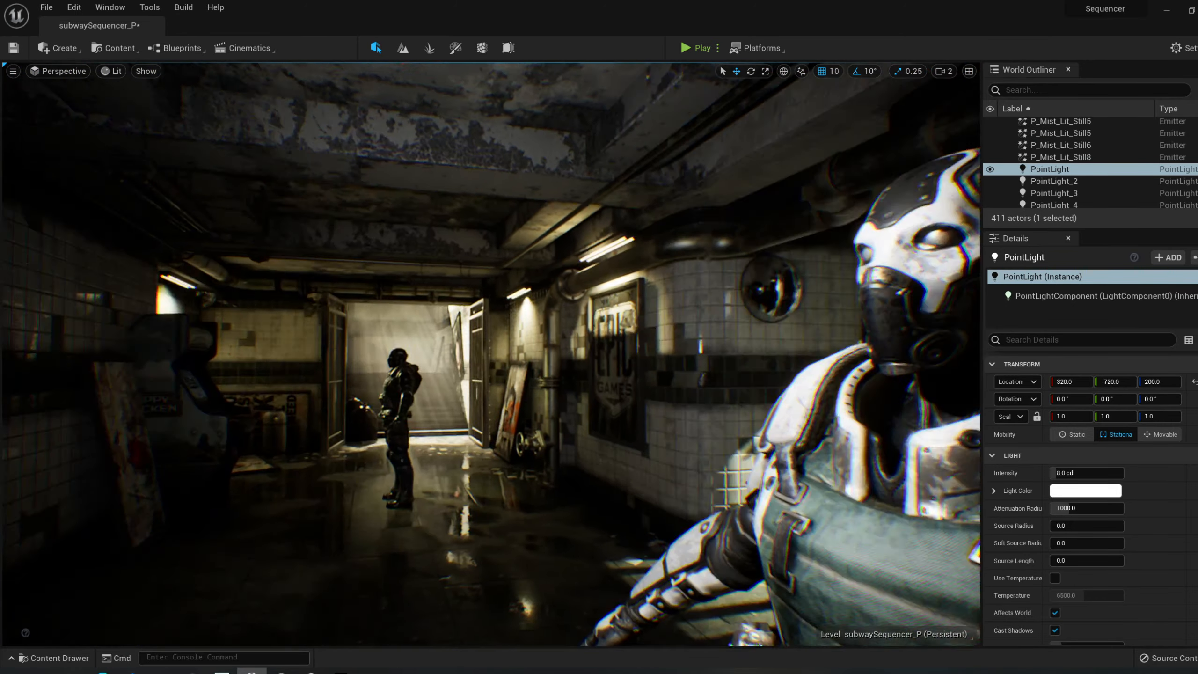
Move the point light to X 330 and lower it to Z 180, beside the armored character.
mouse_move(297, 380)
right_down()
mouse_move(283, 378)
mouse_move(311, 373)
right_up()
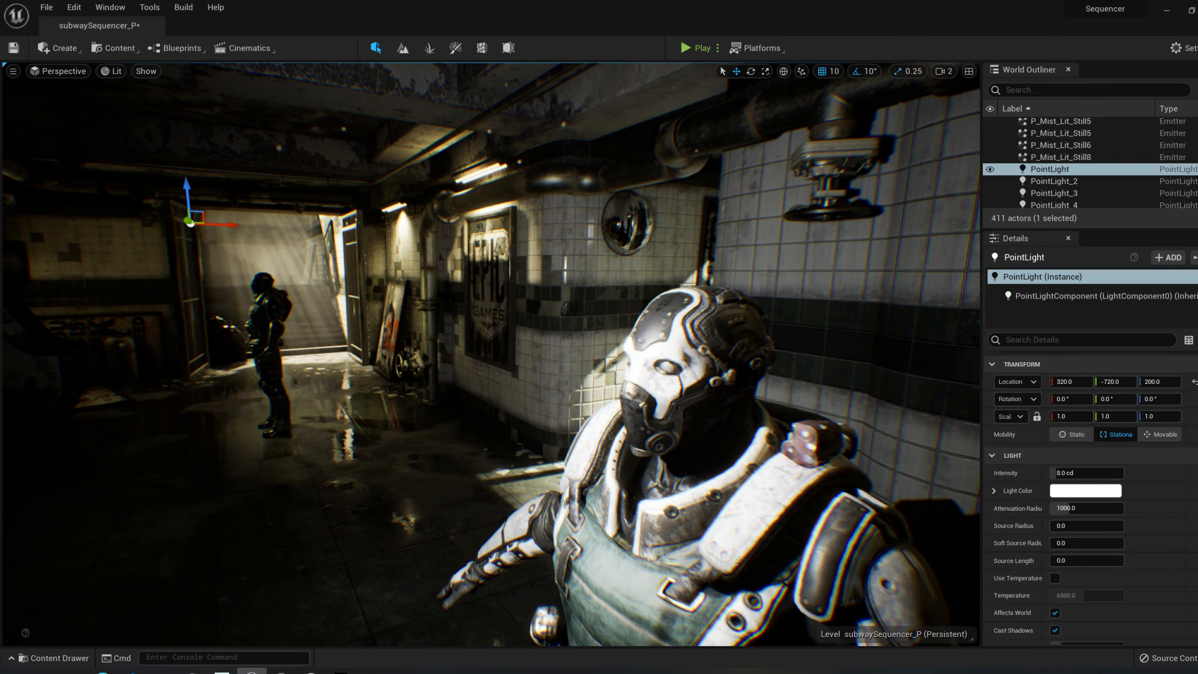
drag(198, 359, 193, 334)
drag(236, 405, 360, 402)
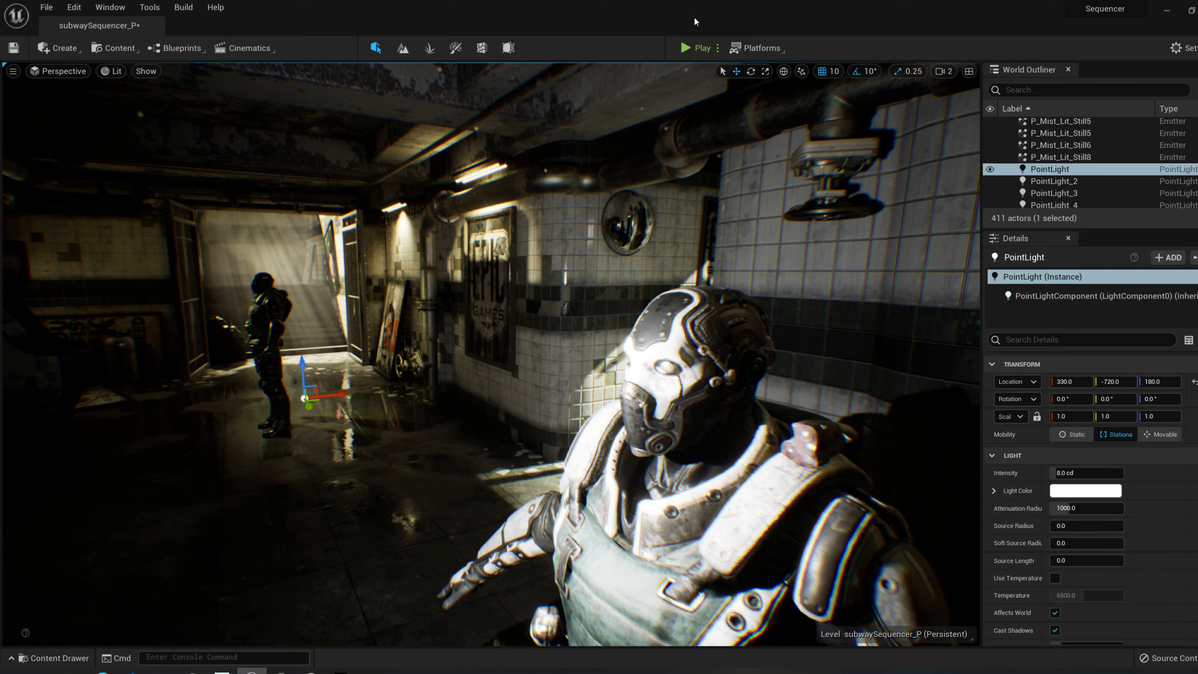
Change the point light's mobility to Movable.
right_drag(467, 468, 614, 461)
key(a)
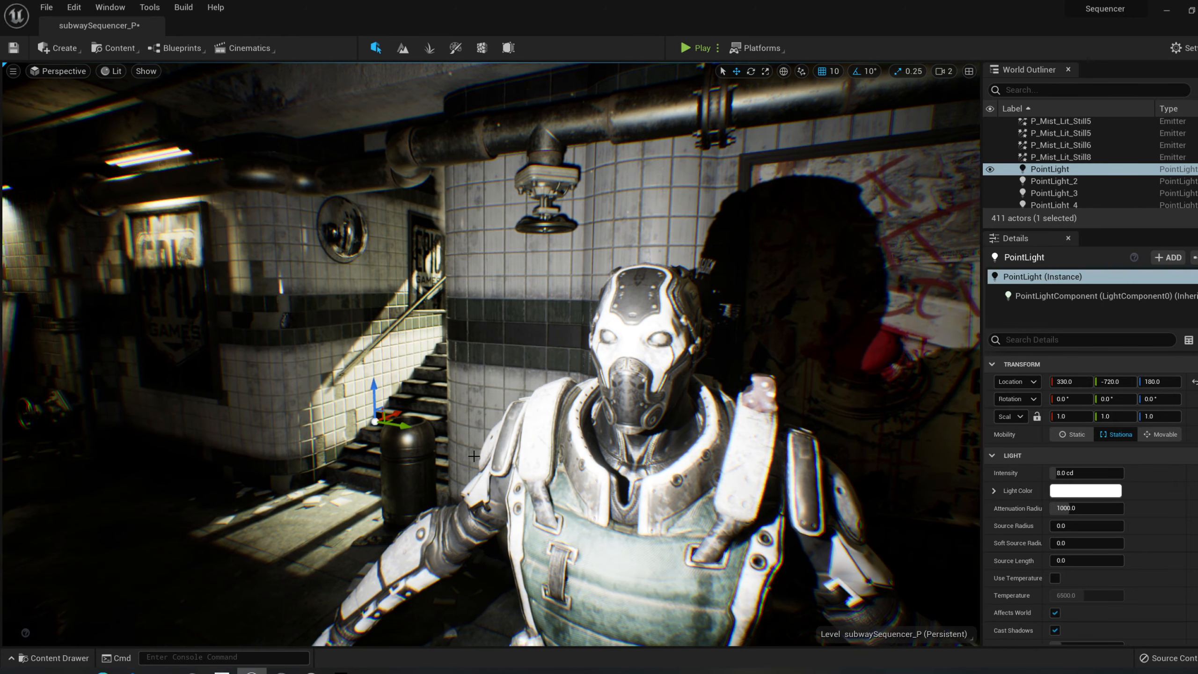
click(1159, 435)
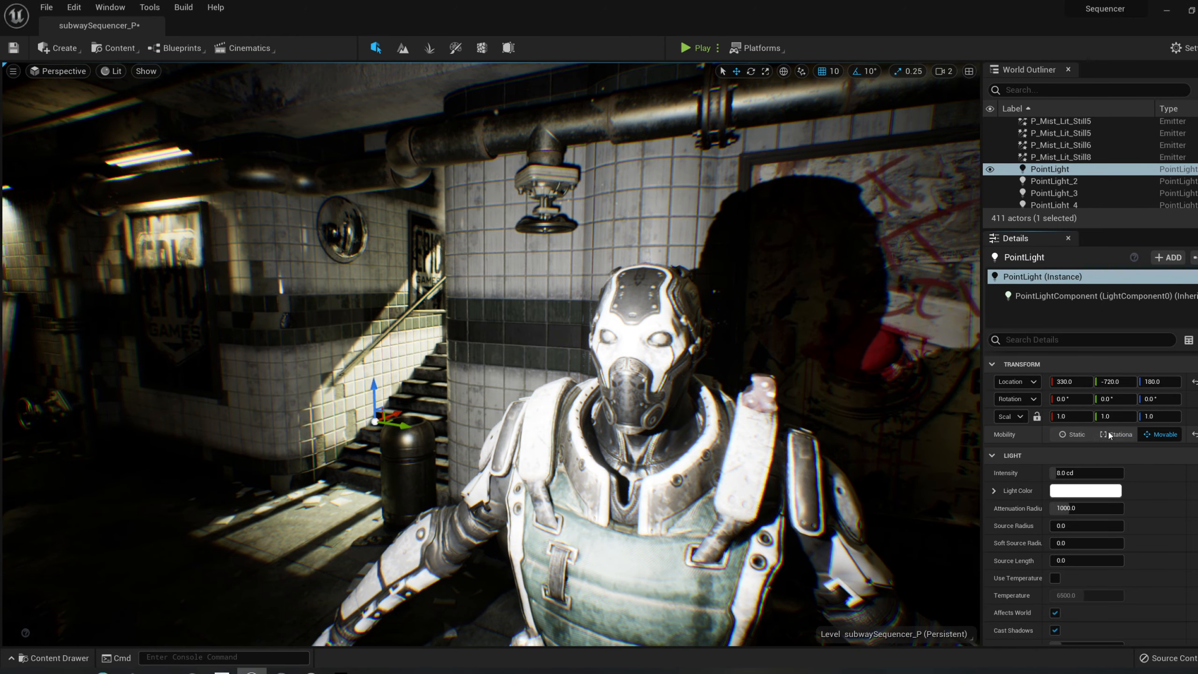
Reposition the point light beside the armored character's head at Y -720 and Z 190.
right_drag(802, 378, 897, 376)
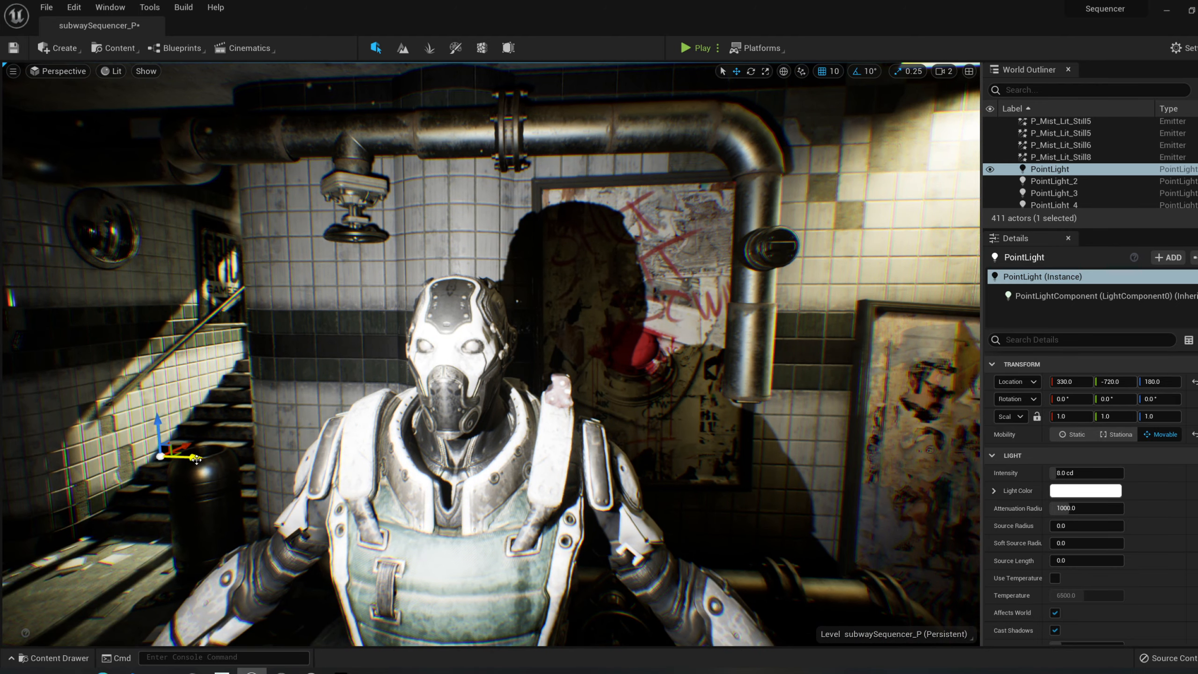
drag(198, 458, 336, 469)
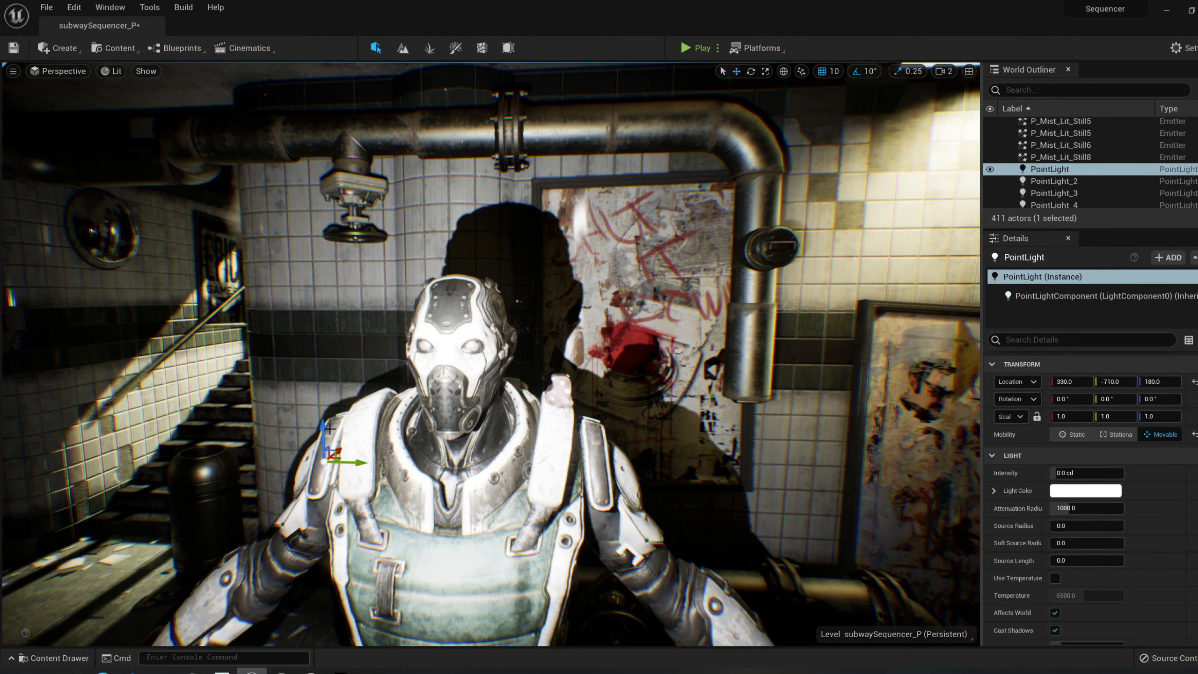
drag(323, 428, 256, 275)
scroll(283, 280, down, 3)
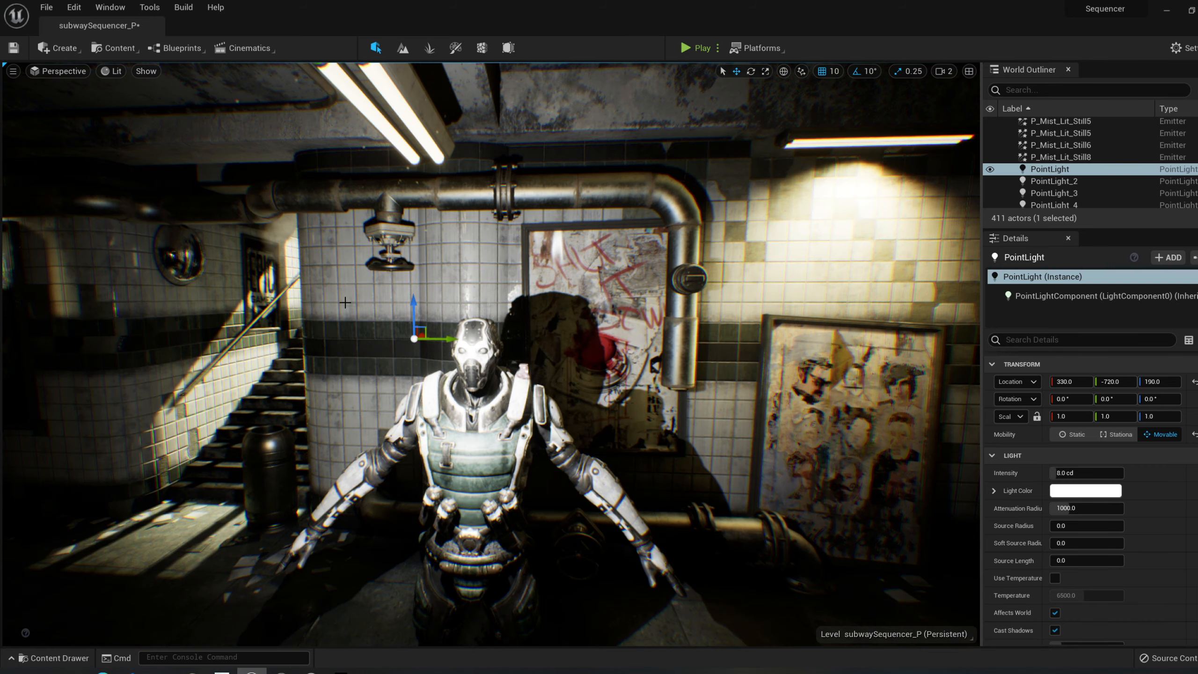
right_drag(400, 342, 382, 370)
scroll(400, 342, up, 3)
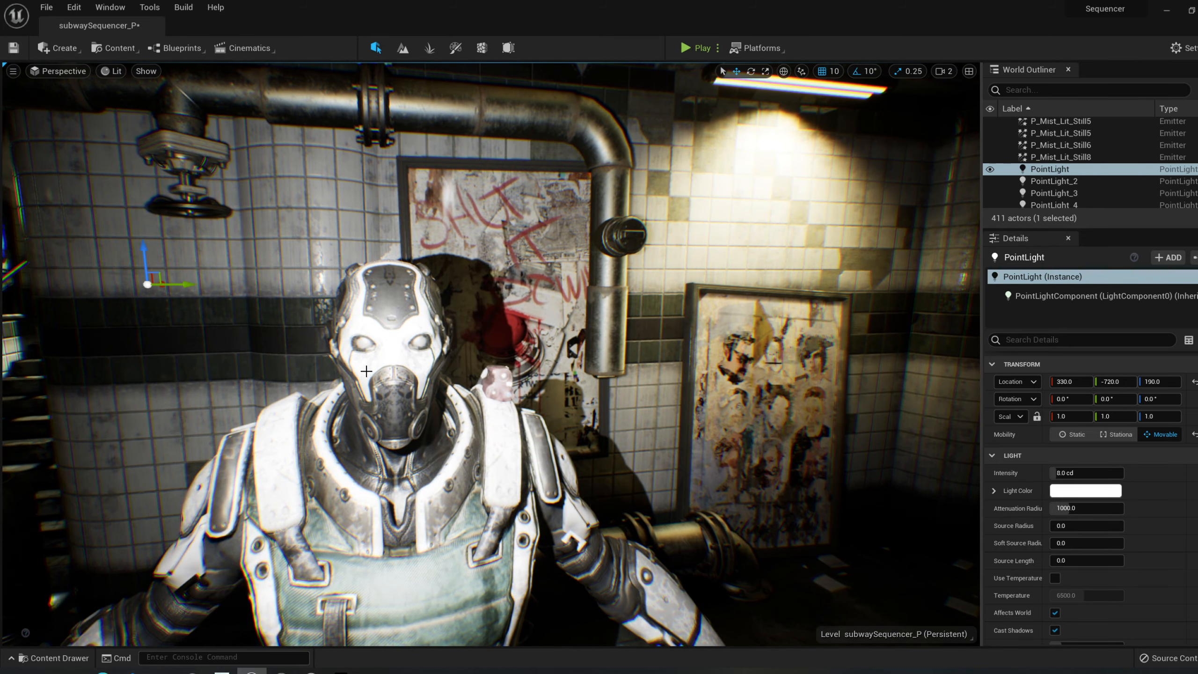
right_drag(332, 338, 293, 329)
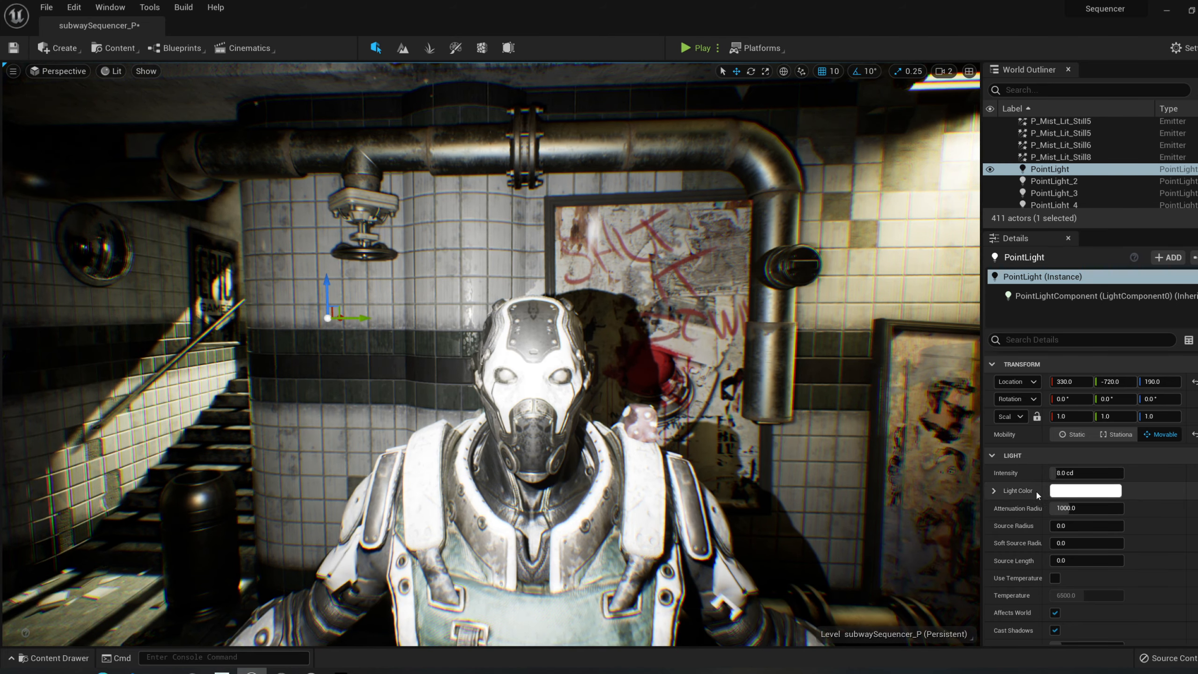
Set the point light's color to a light purple, hex sRGB A58AFF.
click(1097, 494)
click(891, 415)
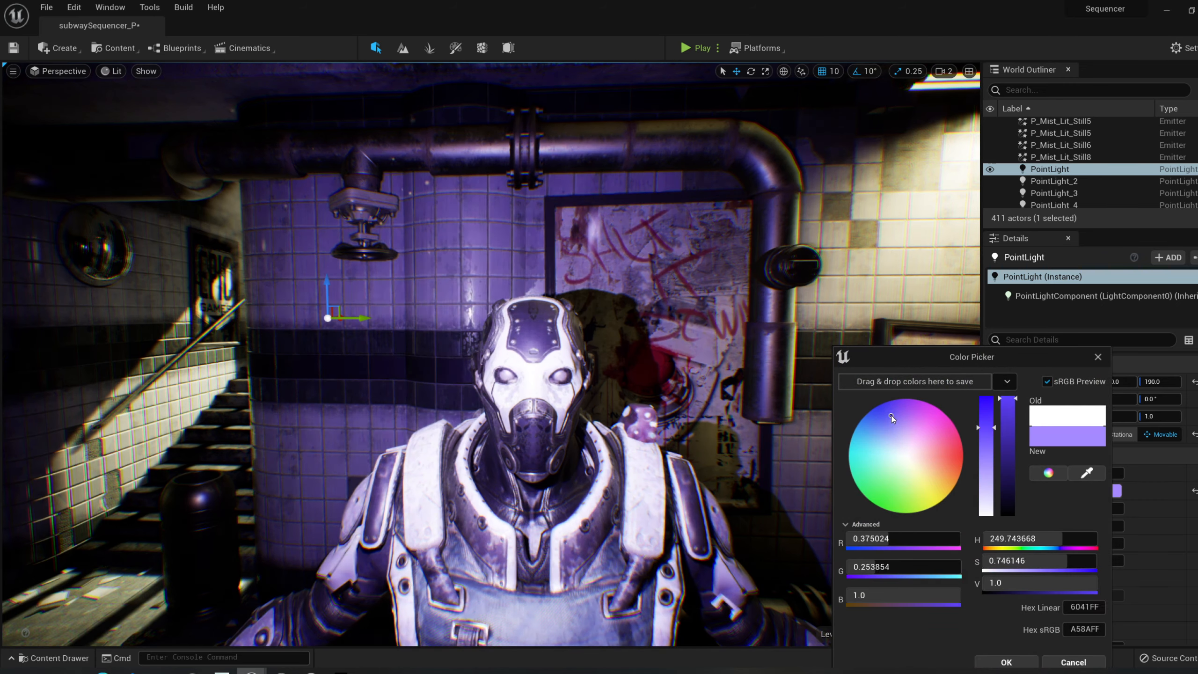
click(1098, 357)
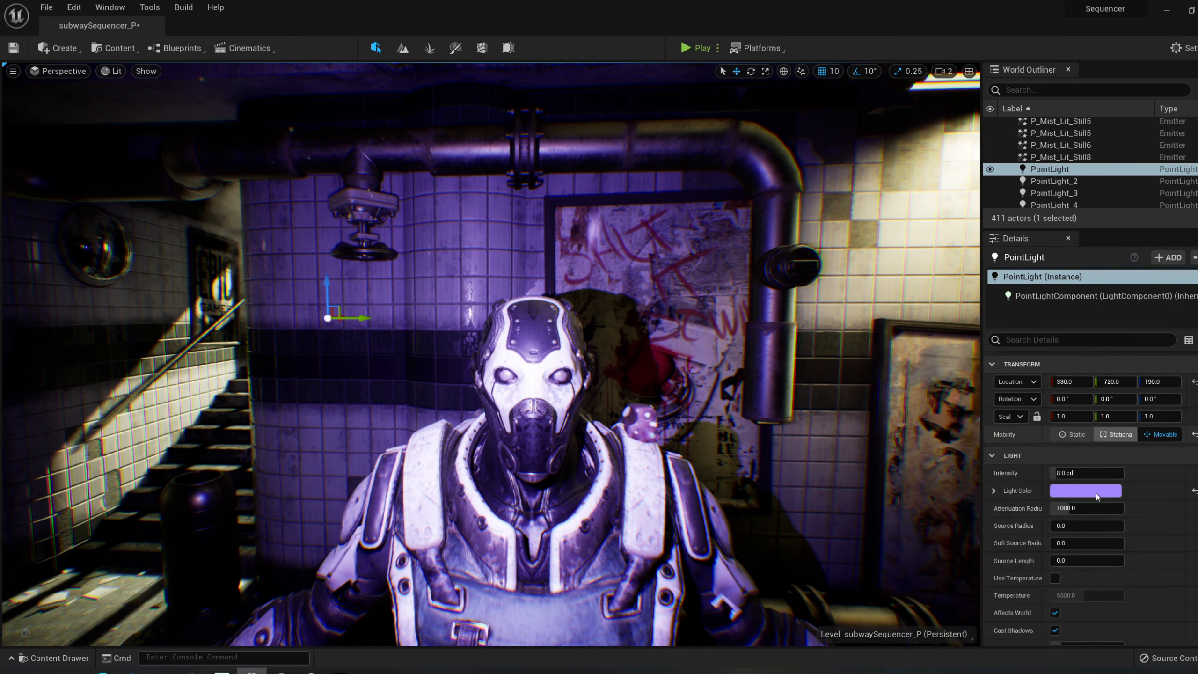
Lower the point light's intensity to about 1.03 cd.
scroll(1068, 519, down, 3)
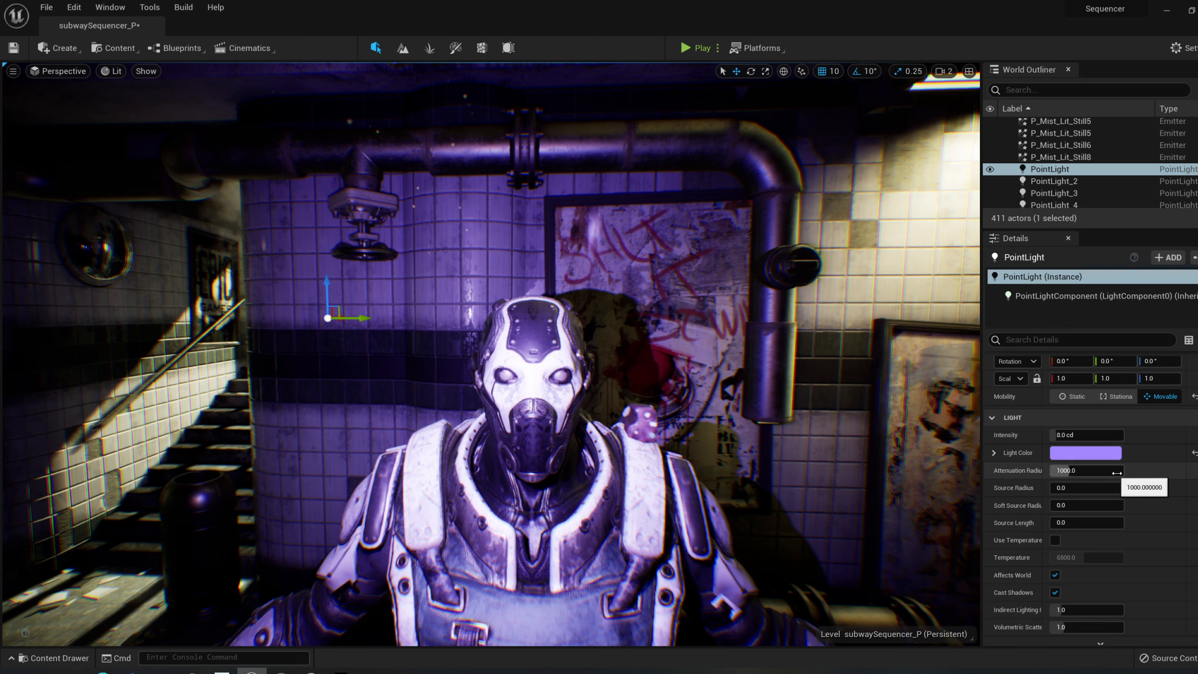
scroll(1122, 476, up, 1)
drag(1108, 457, 1058, 457)
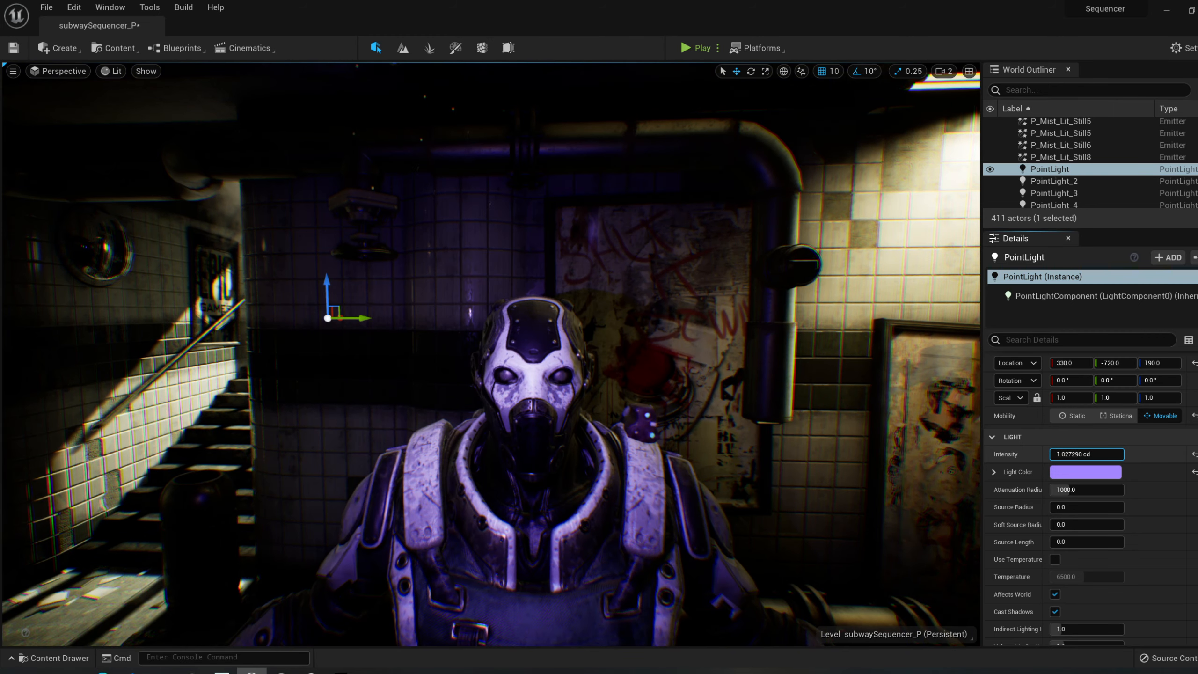
Set the point light's color to white by removing all of its saturation.
click(1086, 472)
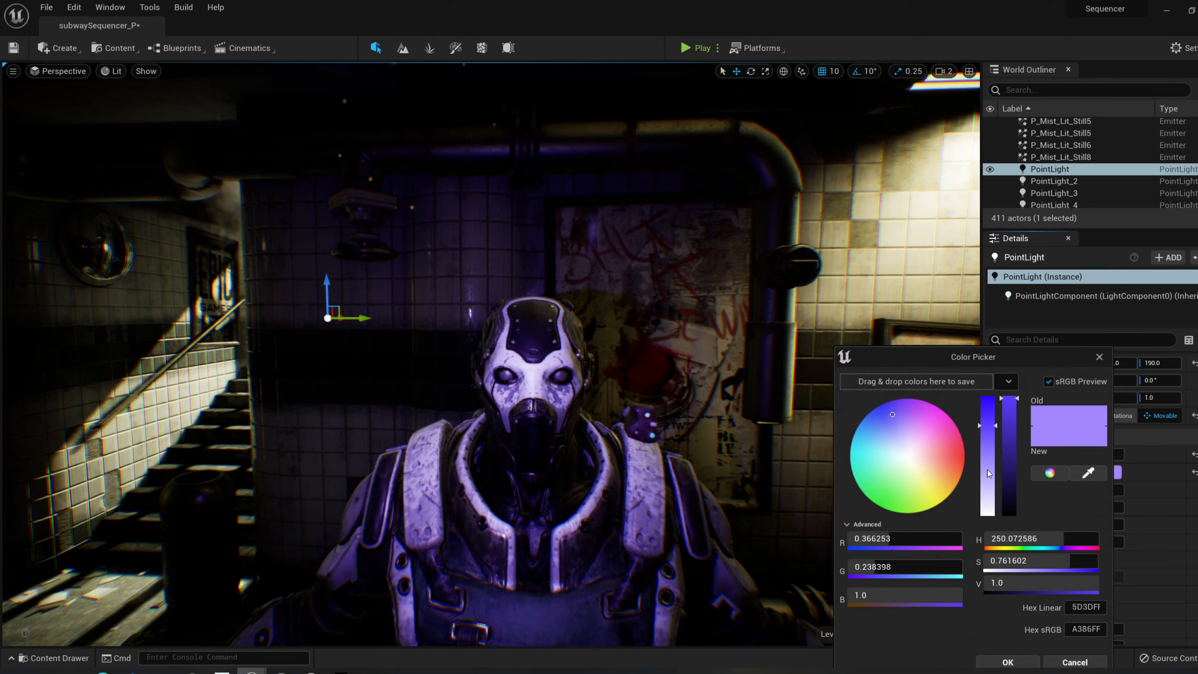
drag(990, 474, 987, 513)
click(1008, 663)
mouse_move(490, 358)
right_down()
mouse_move(519, 321)
mouse_move(502, 288)
mouse_move(503, 349)
right_up()
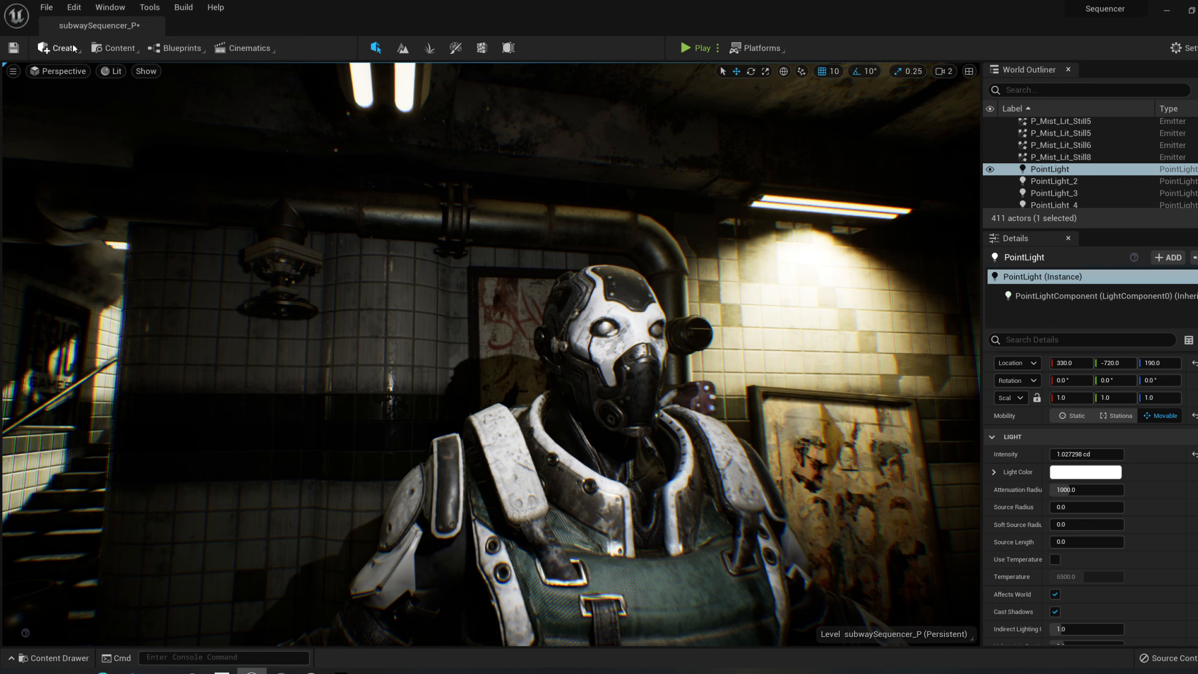
Examine the actor categories available for creation, including lights, shapes, cinematic, visual effects and volumes.
click(56, 48)
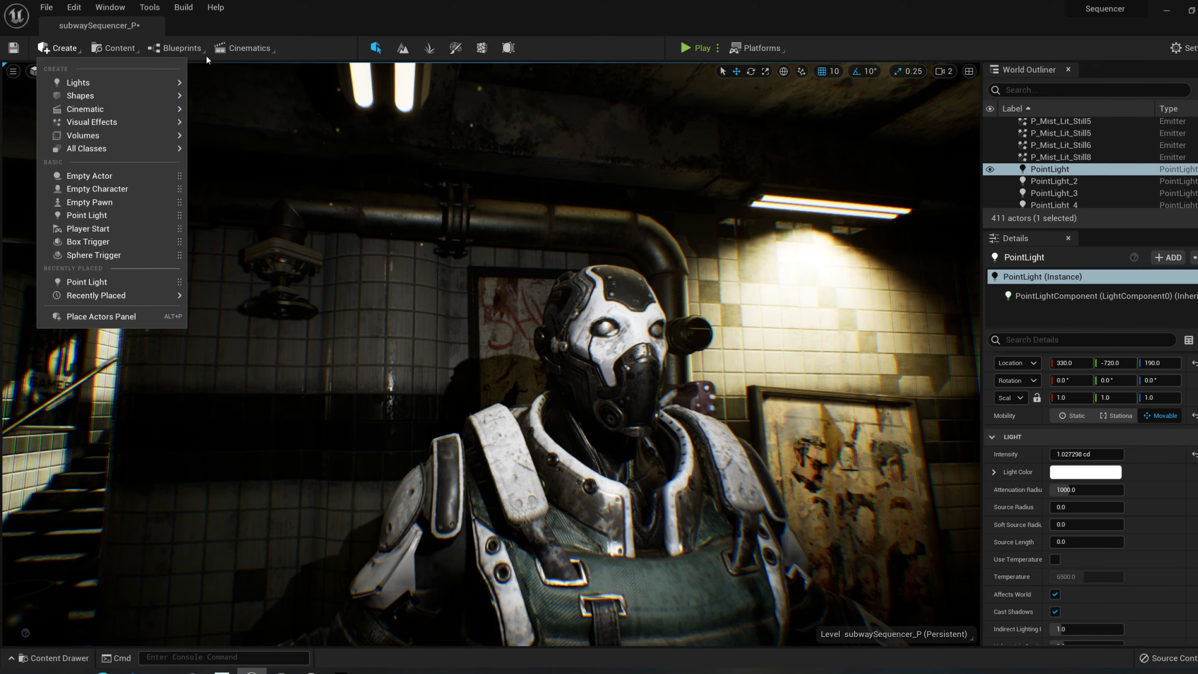
mouse_move(179, 83)
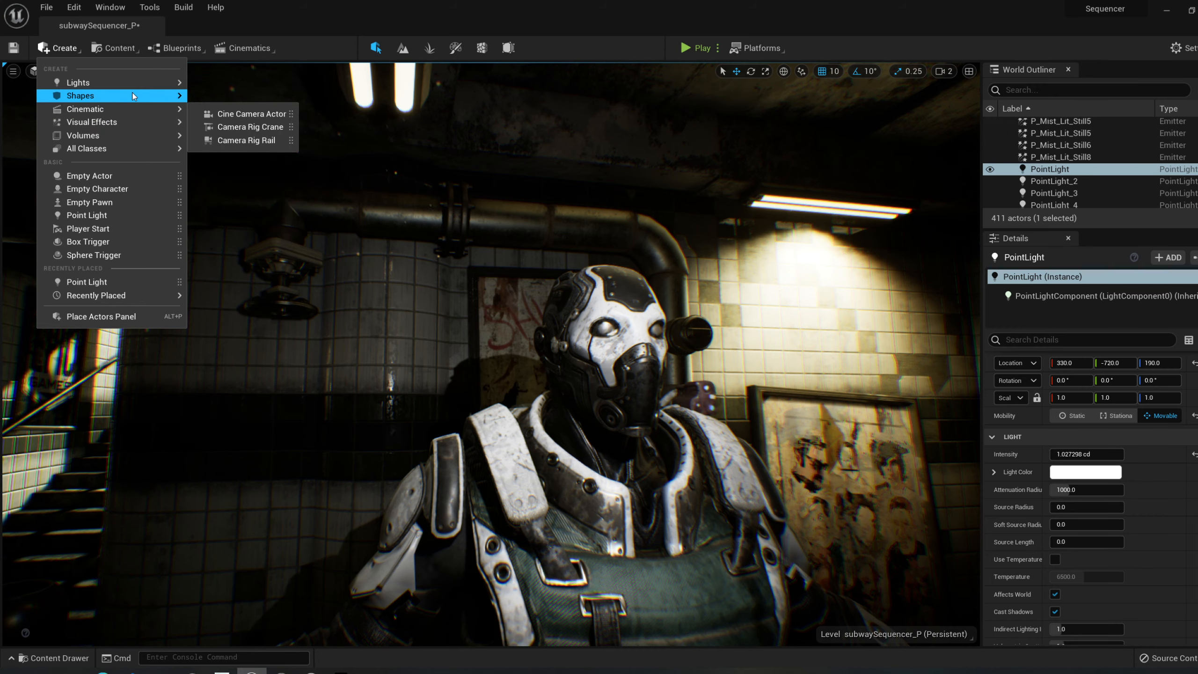
mouse_move(146, 151)
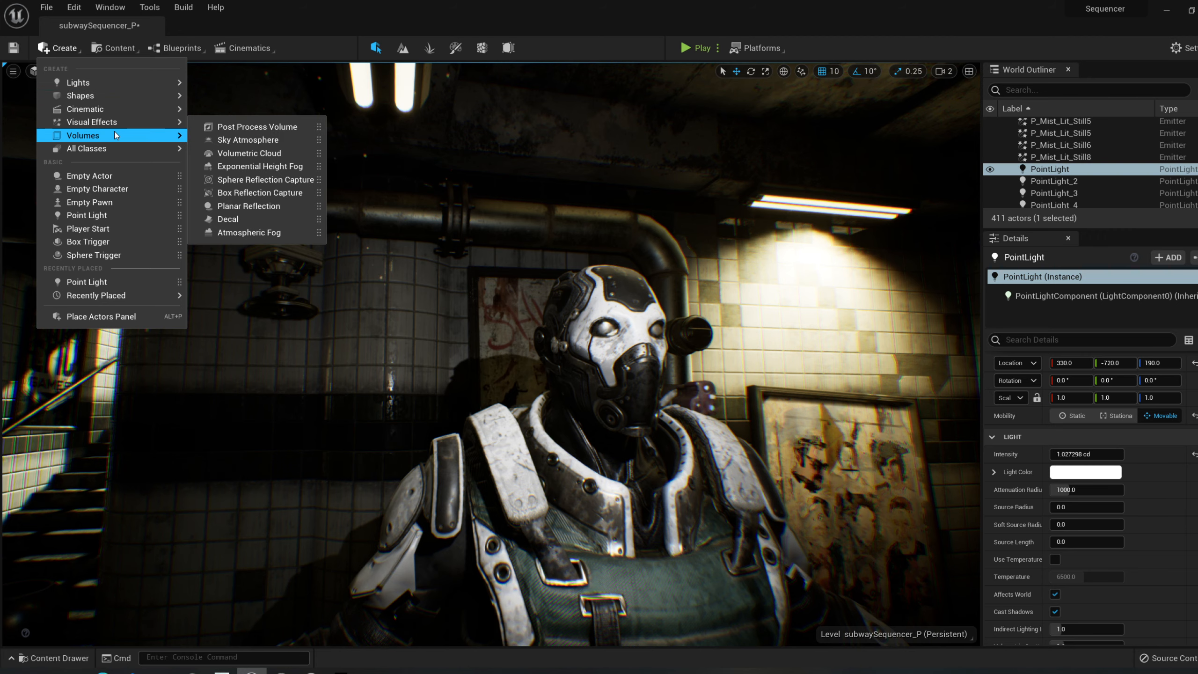
mouse_move(98, 88)
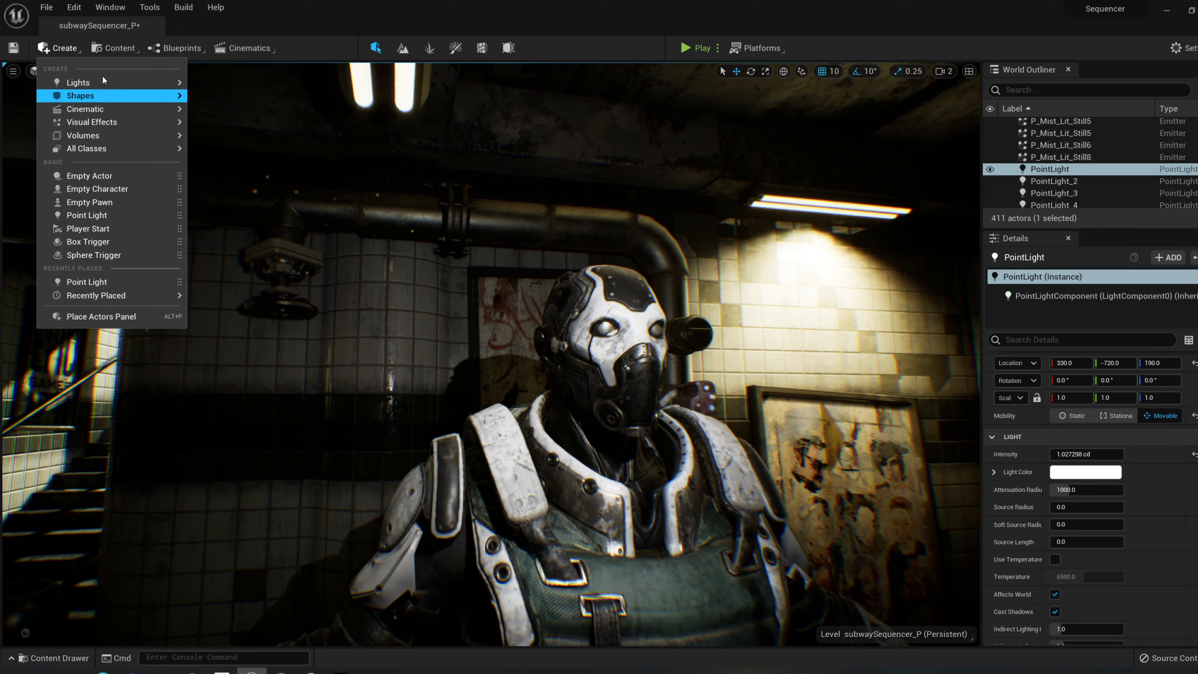
Open Content Browser 2 as a floating window to view the project folders, and close it.
click(129, 49)
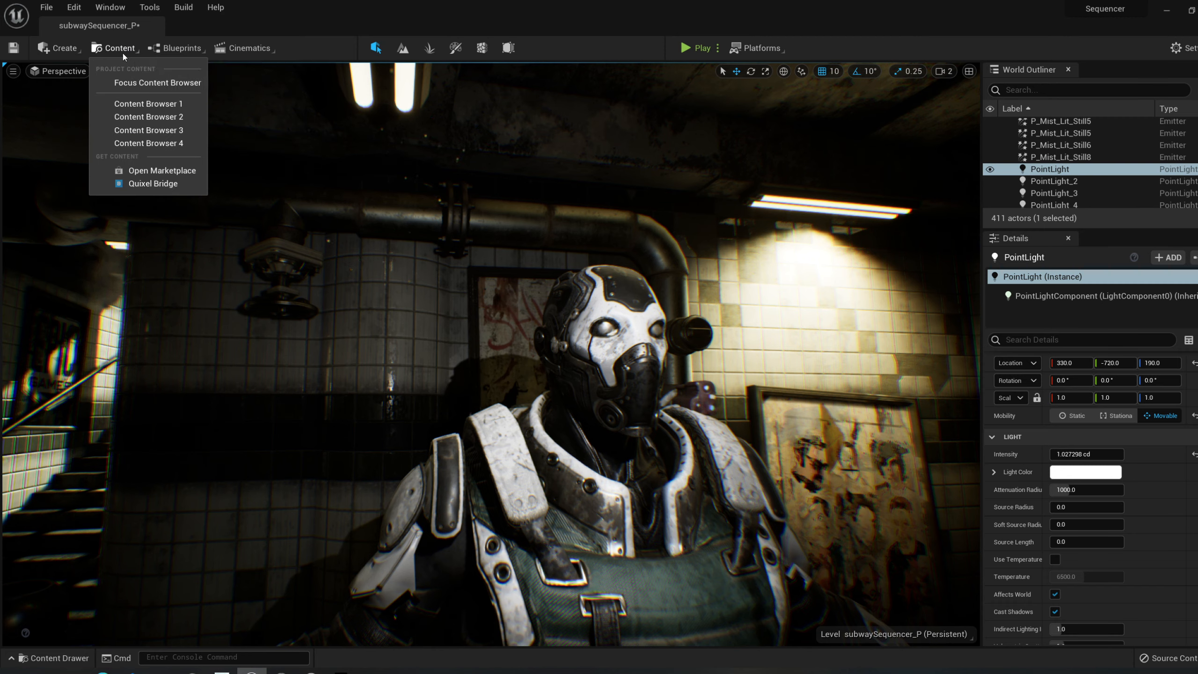
click(171, 117)
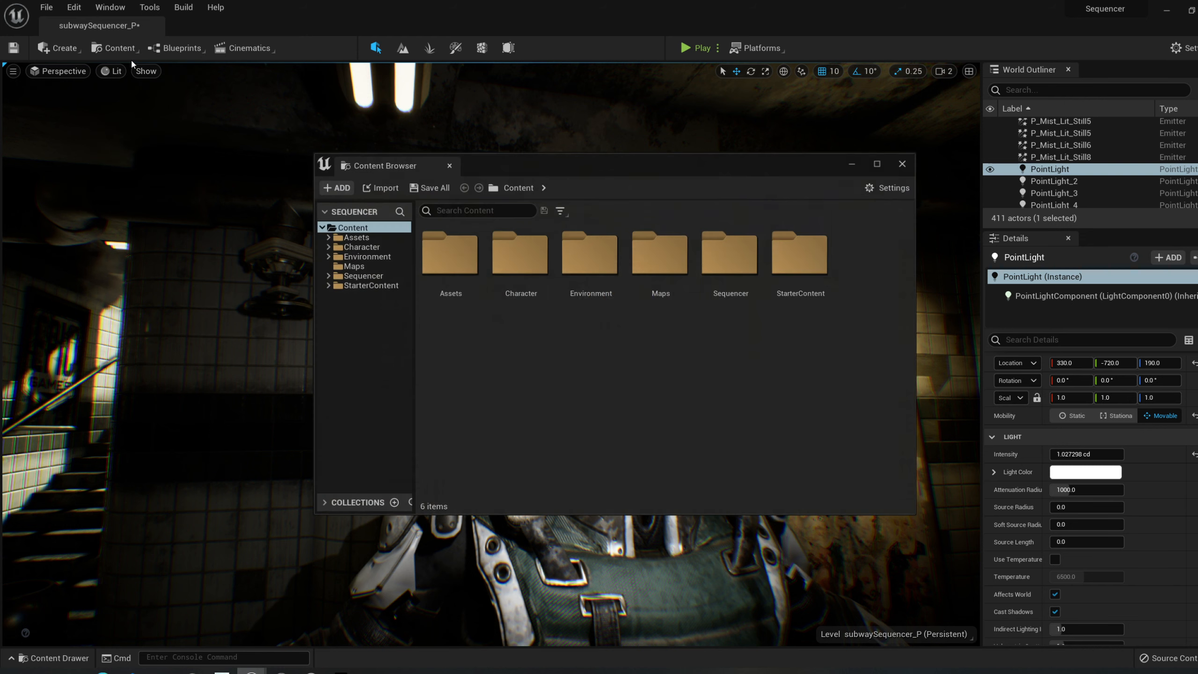
click(900, 164)
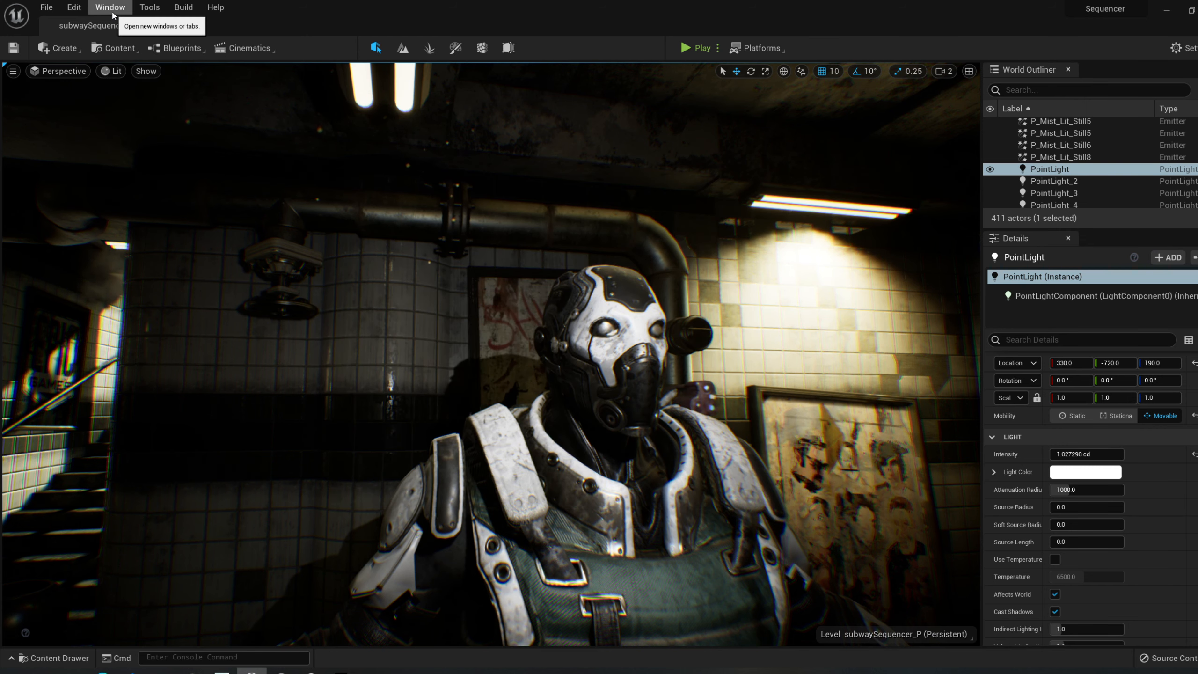
Examine the content sources and the blueprint options offered for the project.
click(124, 49)
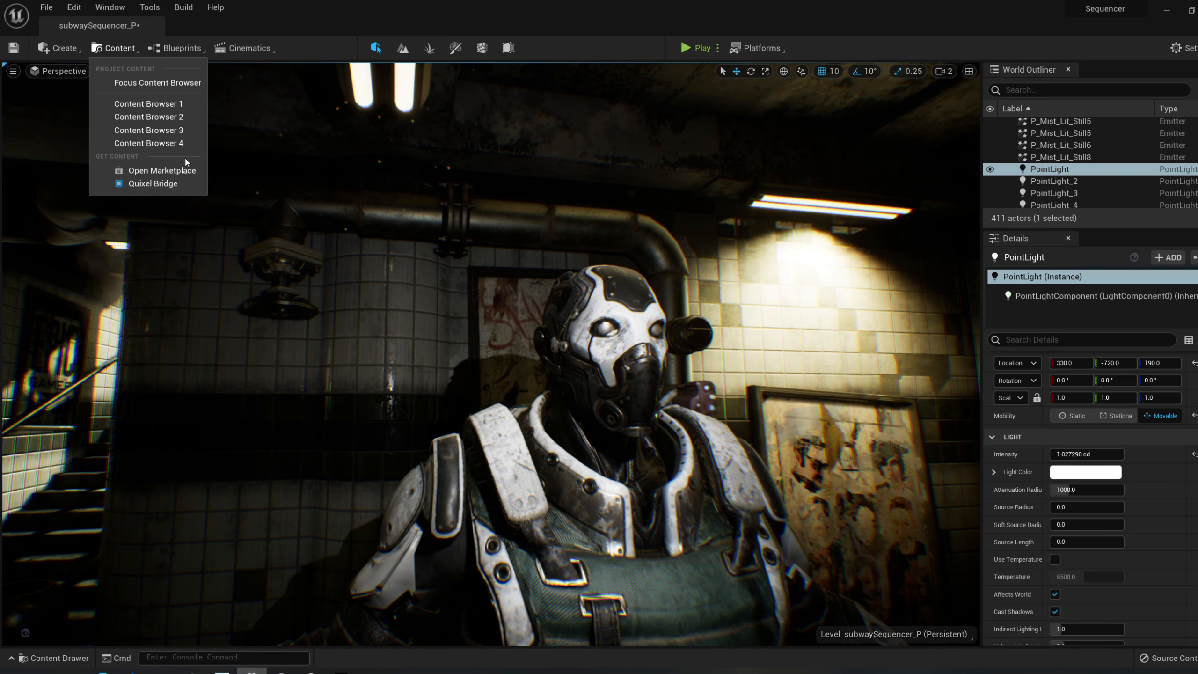
click(115, 48)
click(180, 47)
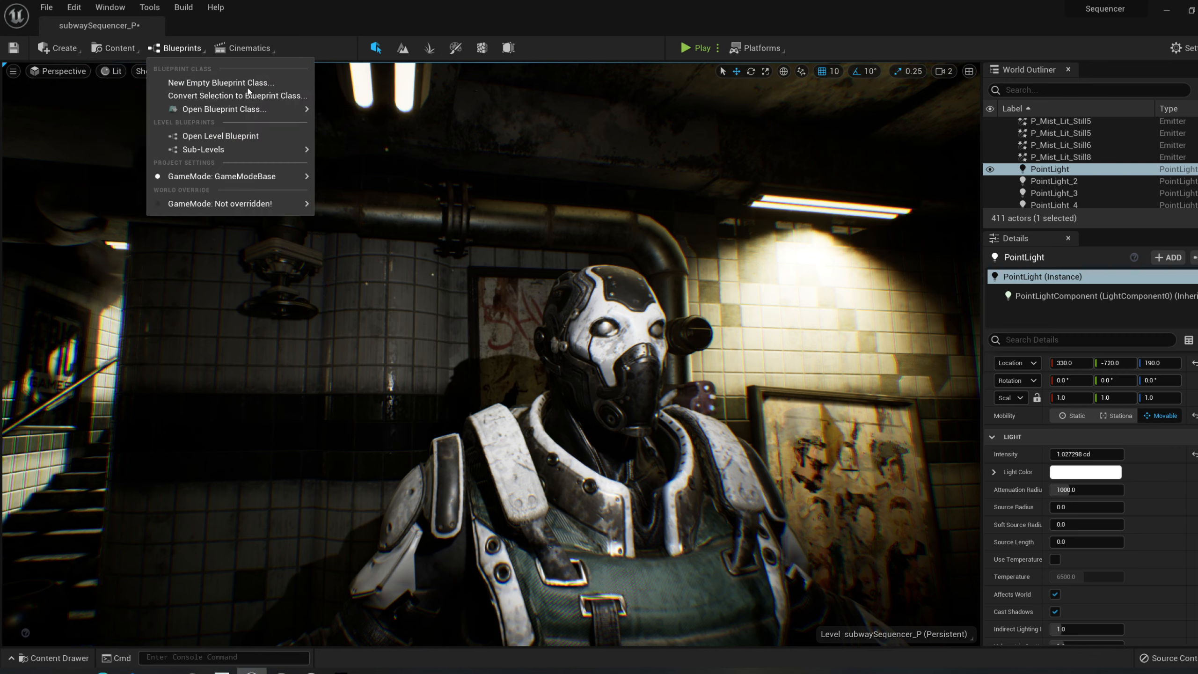
click(163, 48)
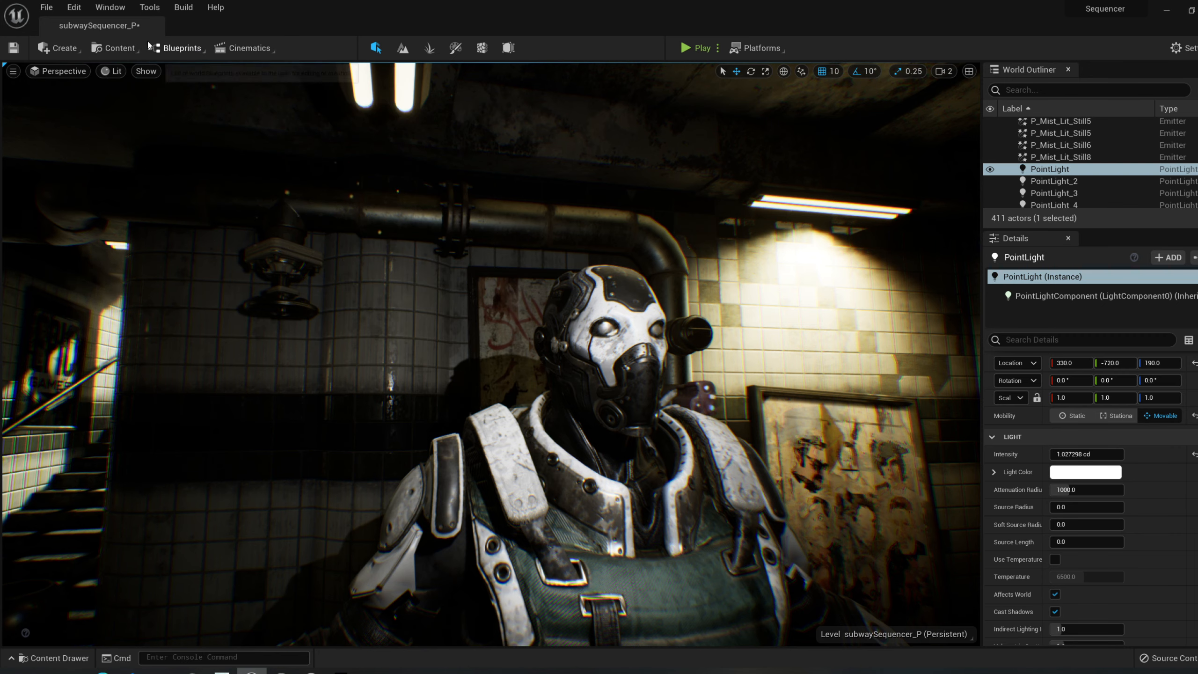
Capture a high resolution screenshot of the viewport with a screenshot size multiplier of 4.
click(13, 70)
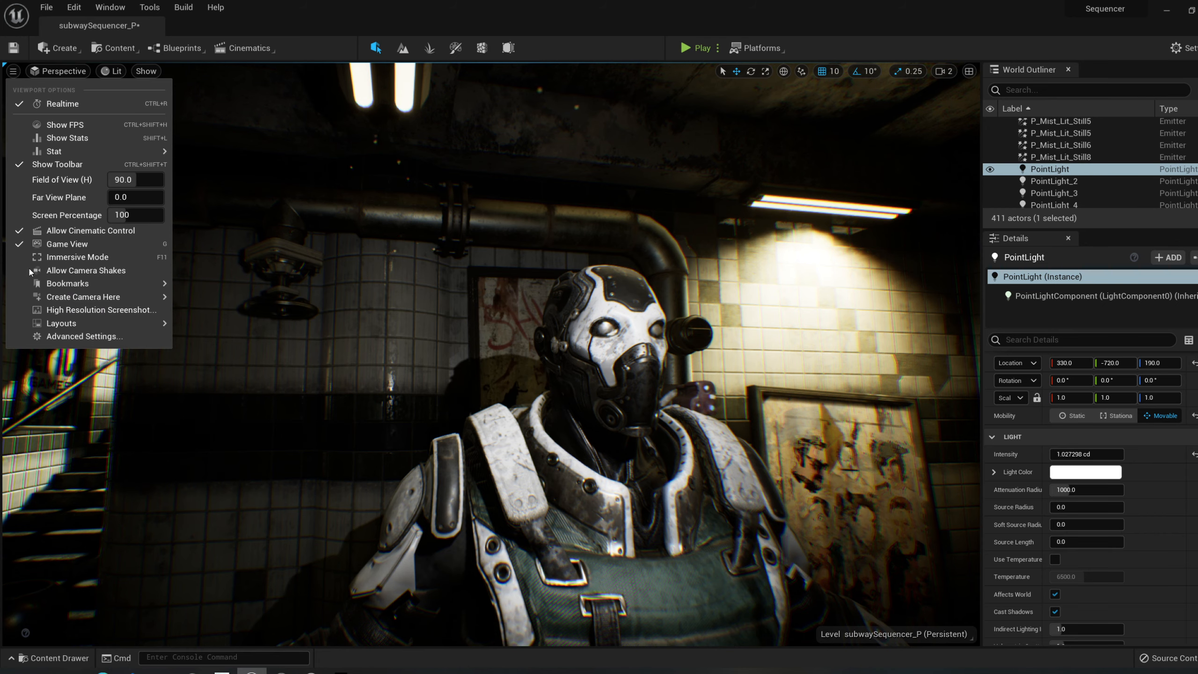
click(94, 311)
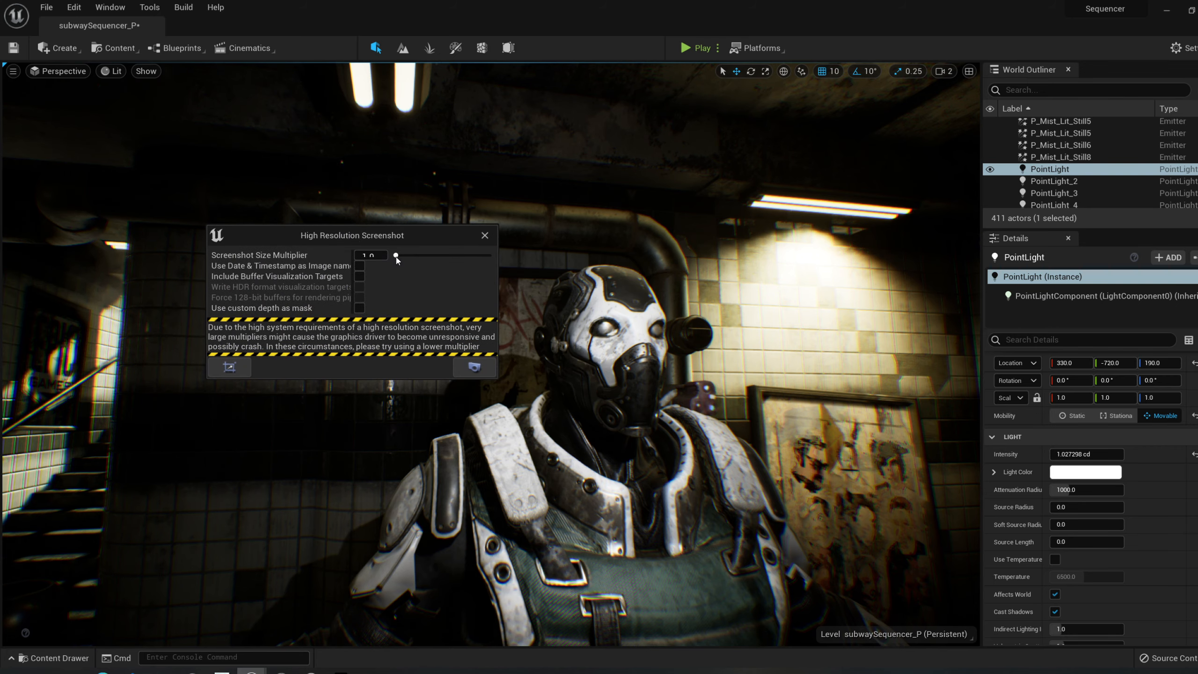
drag(396, 255, 424, 255)
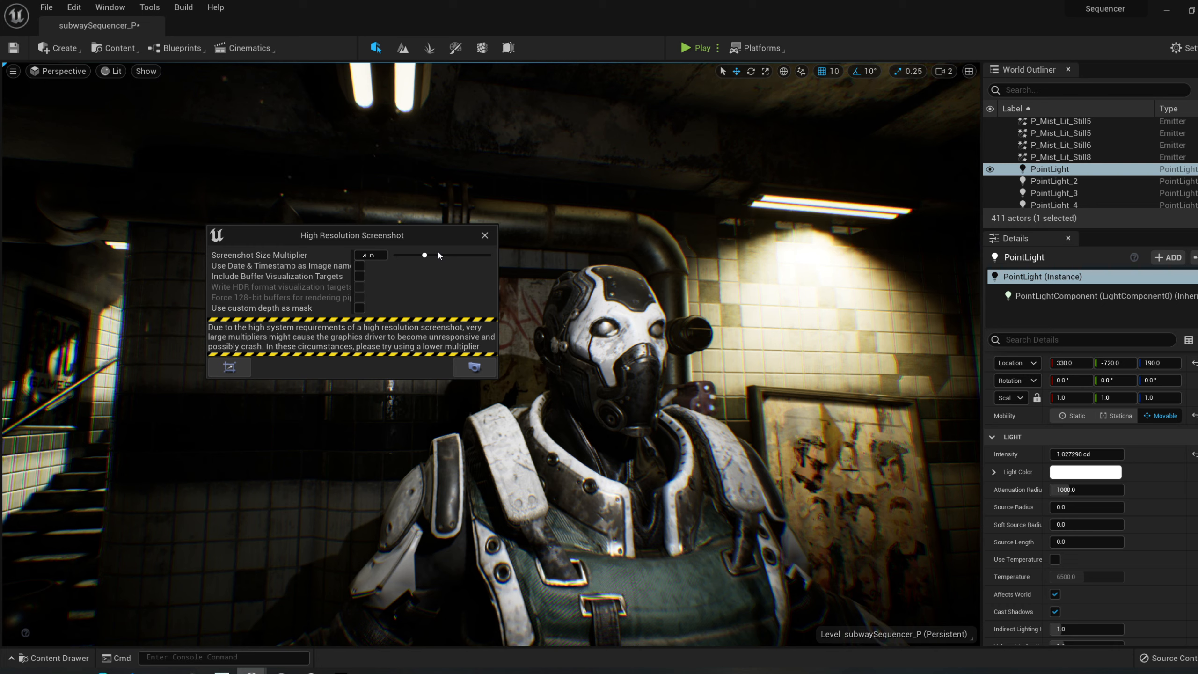
click(474, 368)
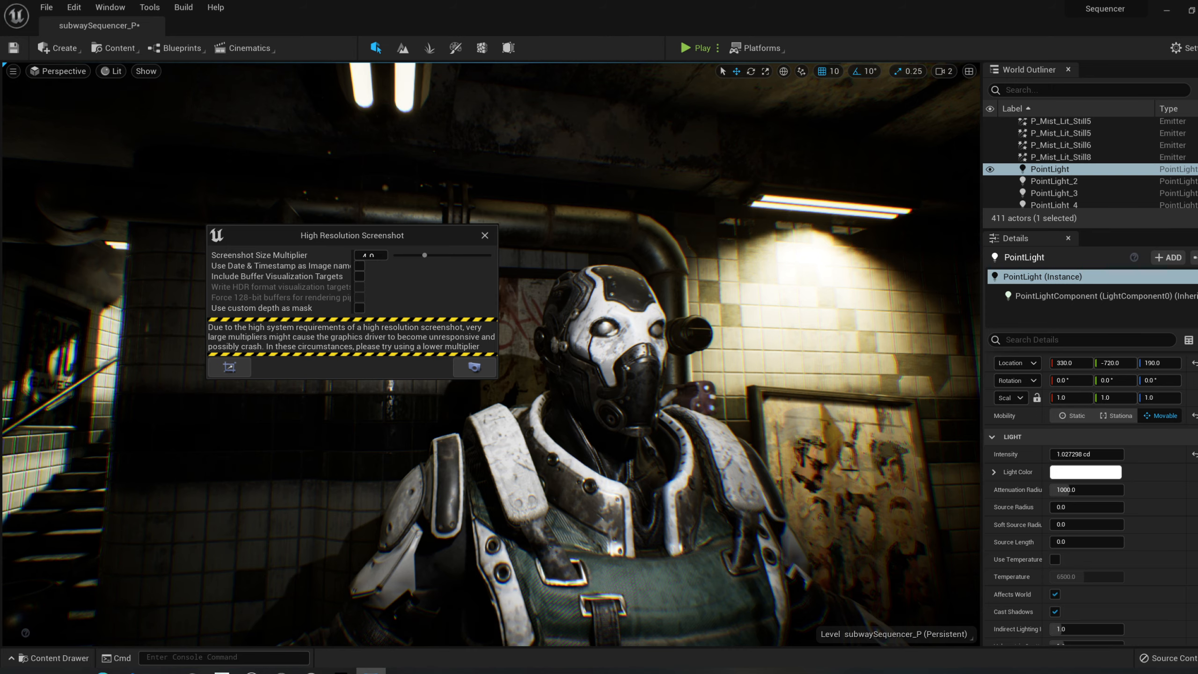
Switch to Windows Photo Viewer, inspect the character's detail in HighresScreenshot00000.png up close, and close the image.
click(371, 672)
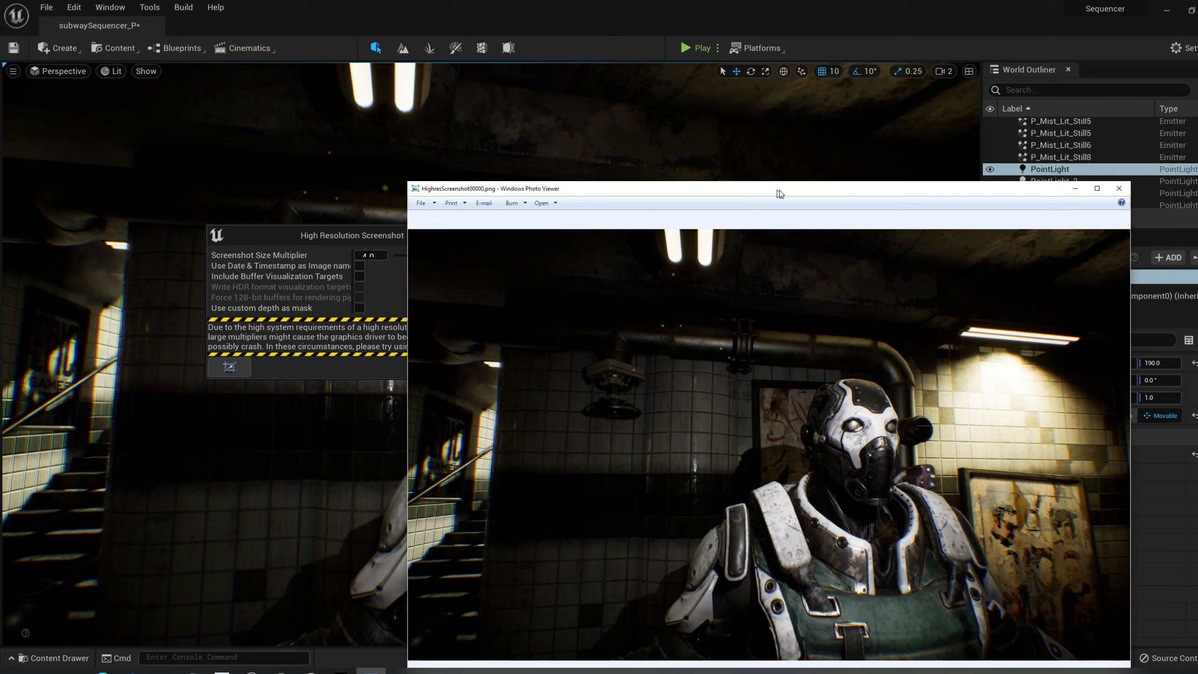
scroll(594, 335, up, 4)
drag(594, 336, 633, 347)
scroll(632, 345, down, 5)
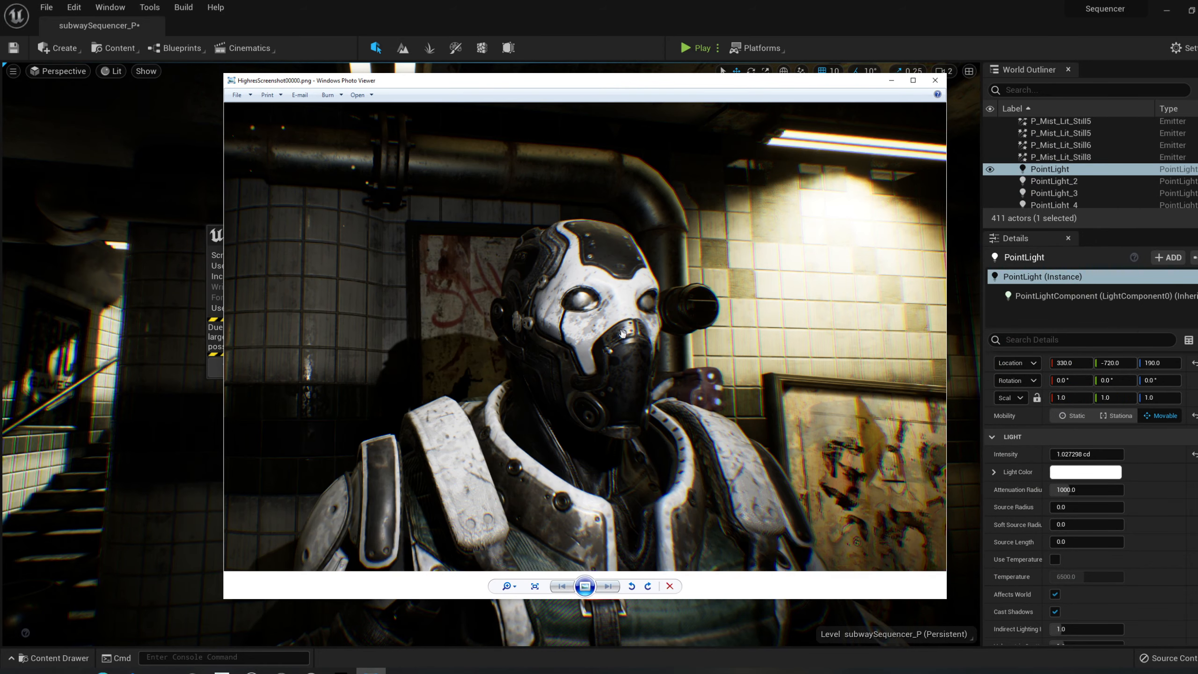
scroll(573, 326, up, 5)
drag(540, 444, 580, 348)
scroll(579, 349, down, 3)
scroll(562, 422, up, 3)
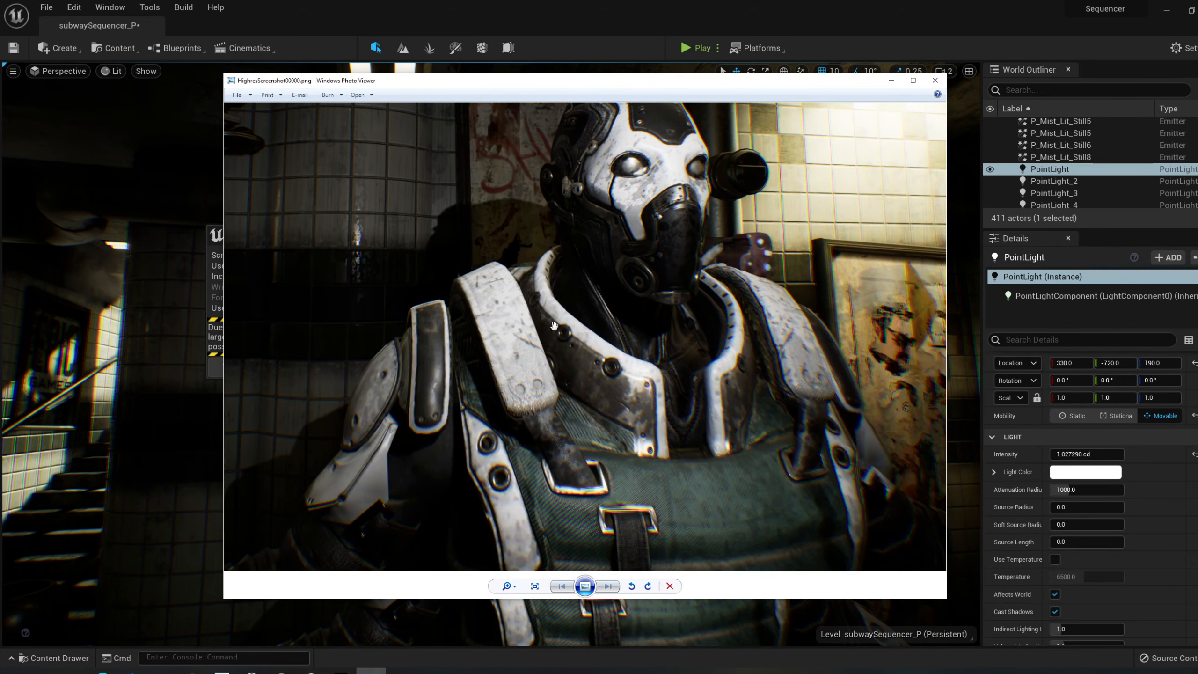
click(937, 81)
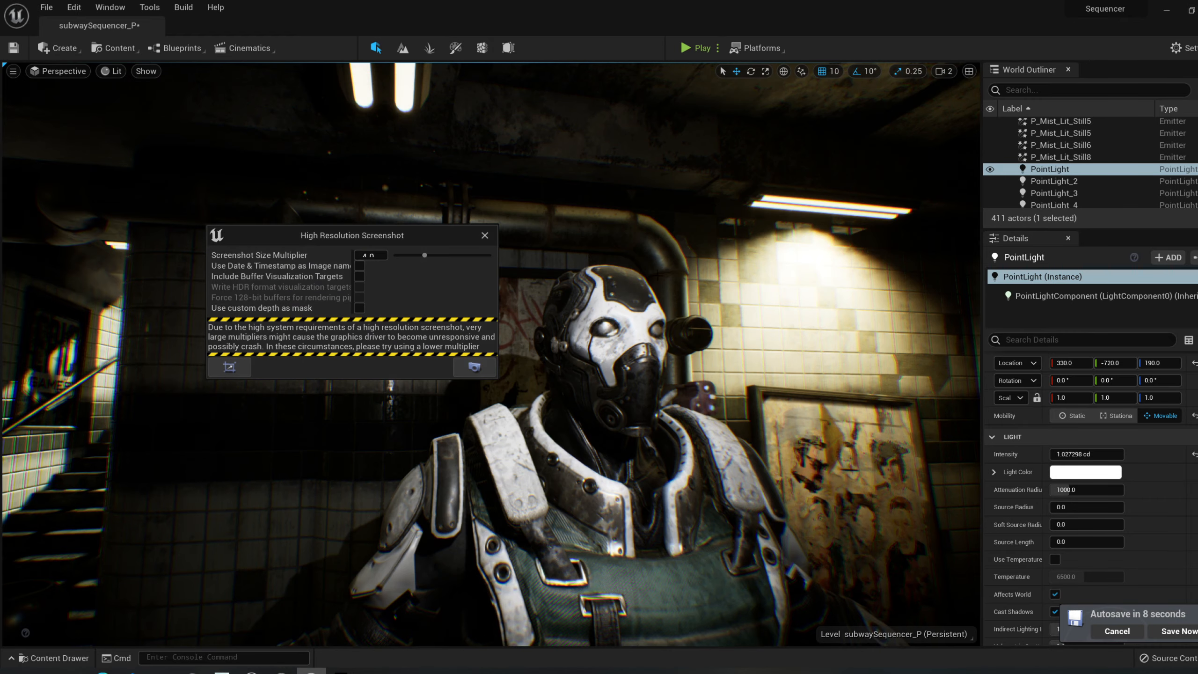
Put the viewport in immersive mode and capture another high resolution screenshot of the character with the size multiplier at 4.
click(770, 367)
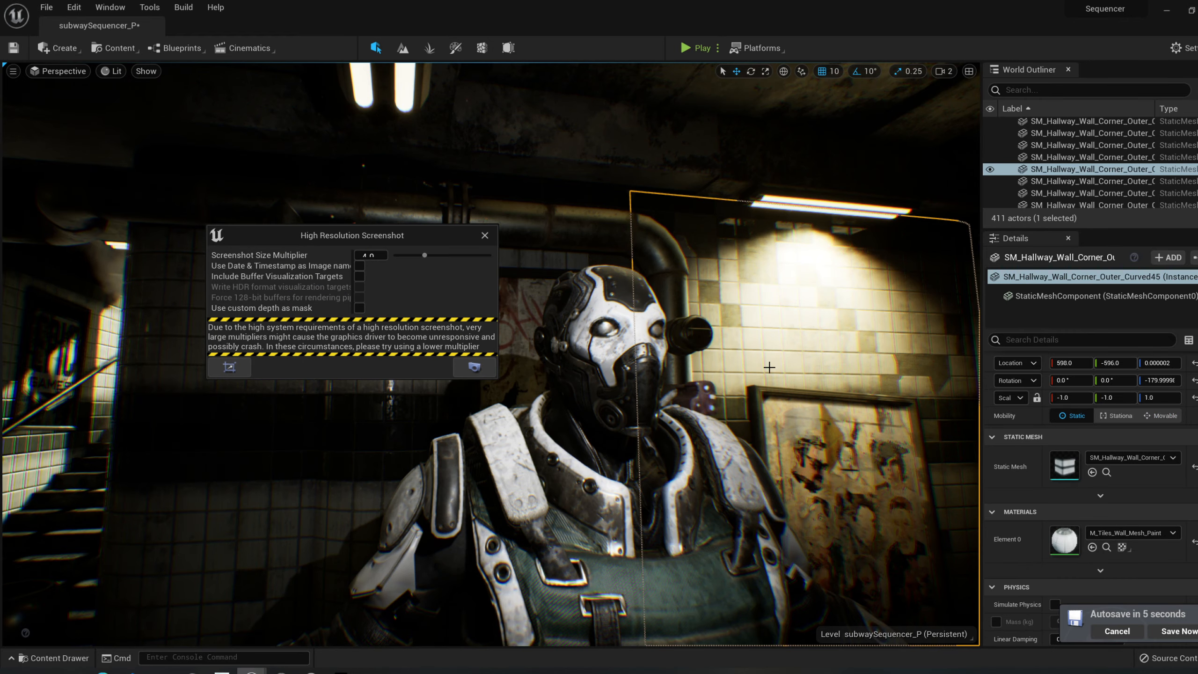
key(F11)
key(g)
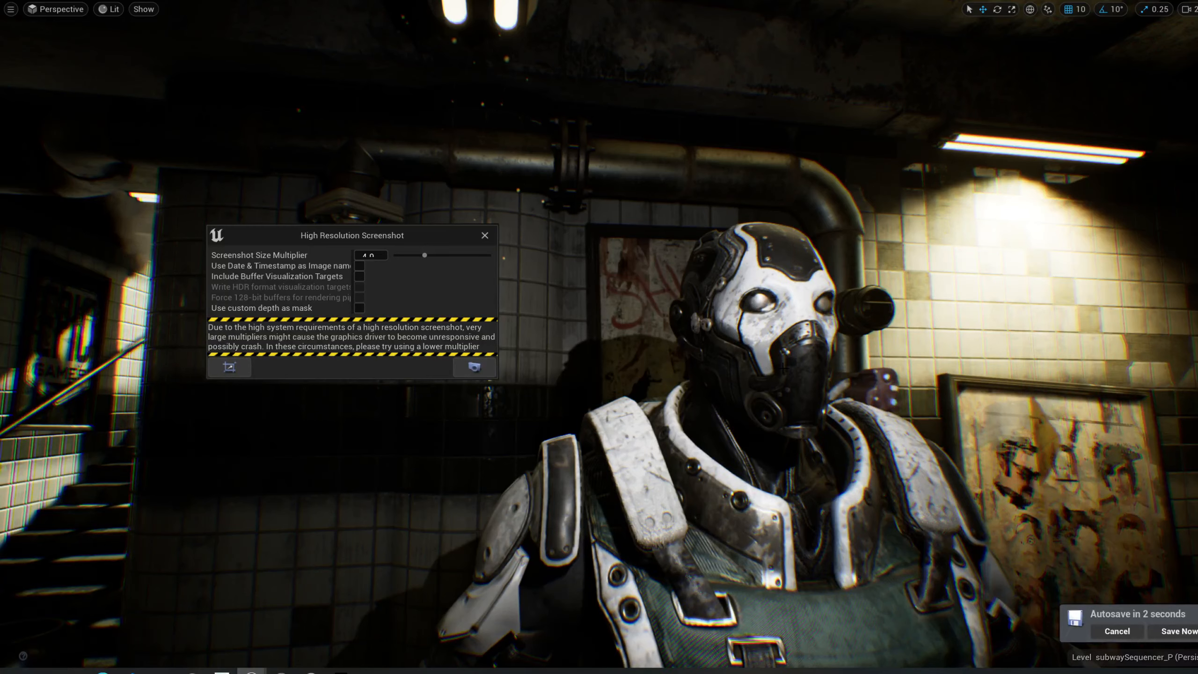
click(475, 367)
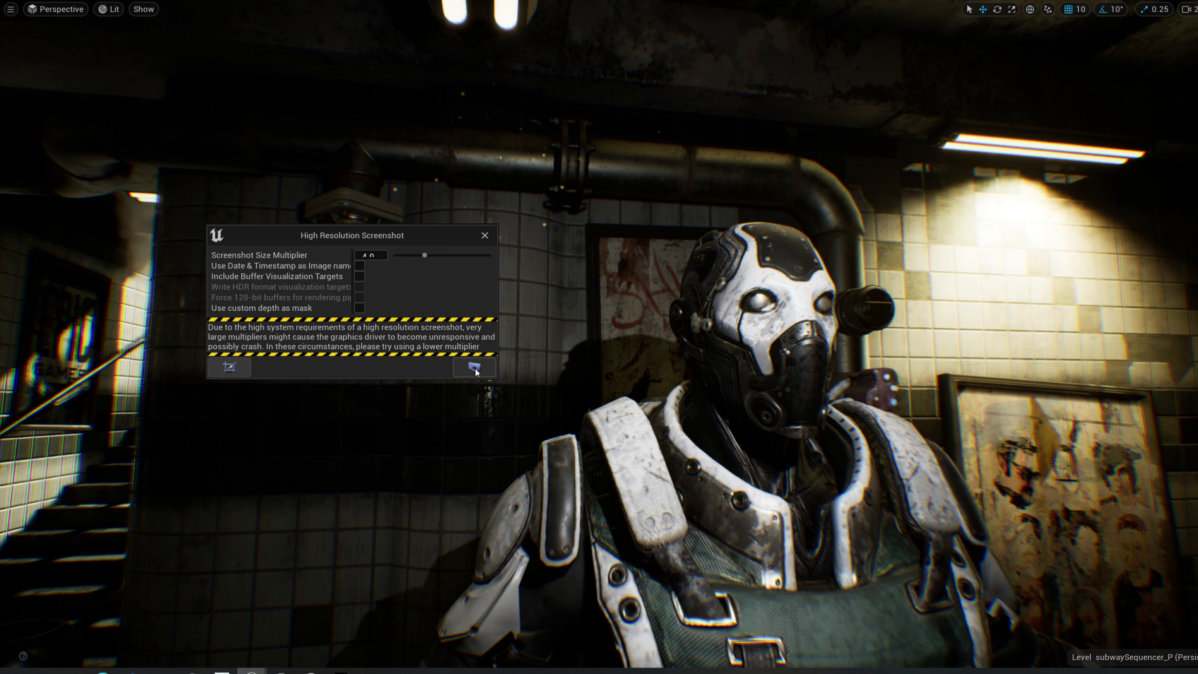
click(475, 369)
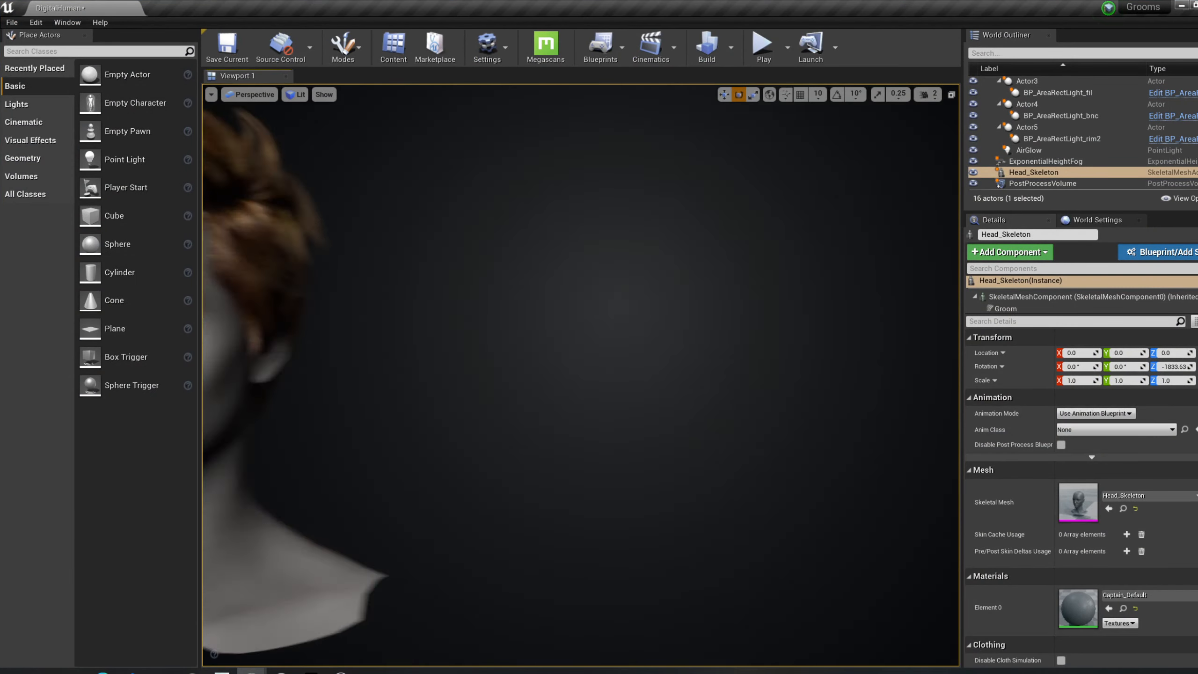
In the Grooms project, rotate the Head_Skeleton actor about its vertical axis to a Z rotation of about -1851 degrees.
middle_drag(330, 385, 524, 389)
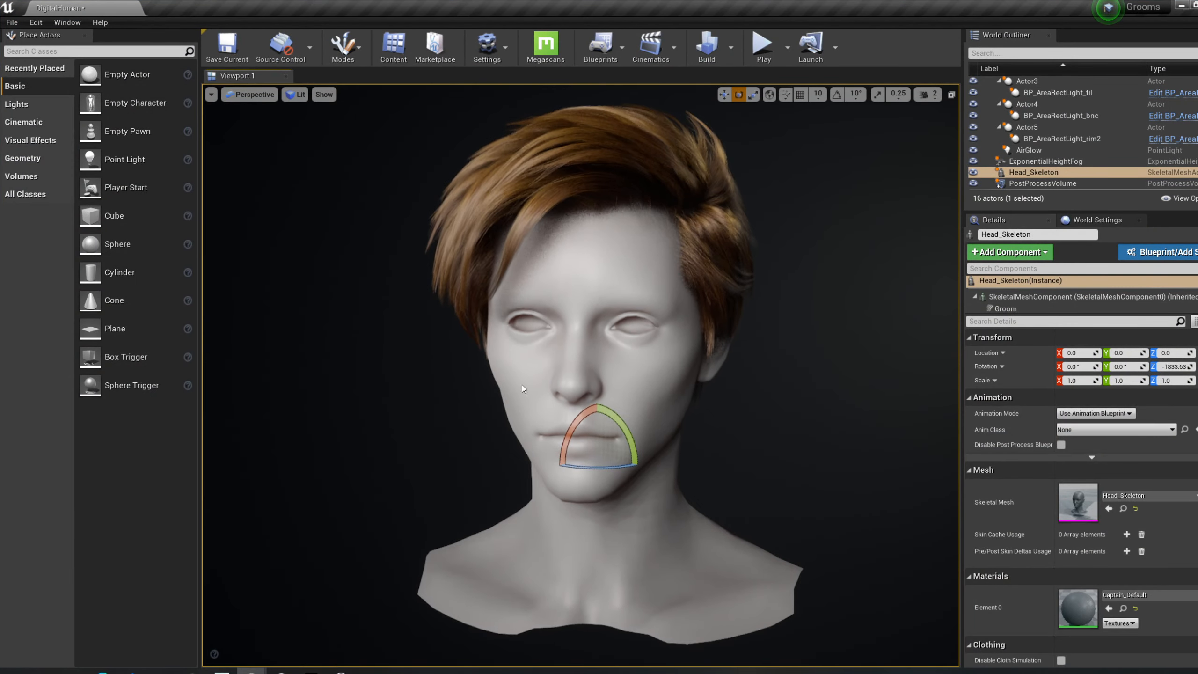
scroll(594, 323, up, 6)
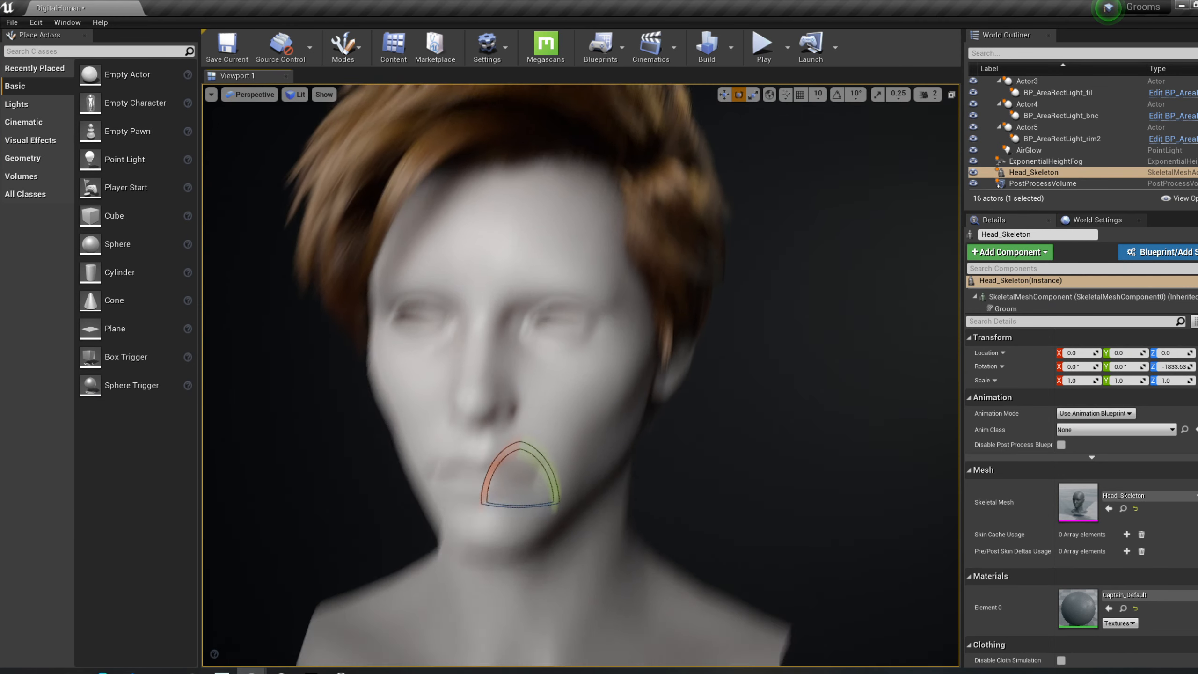
scroll(535, 409, down, 6)
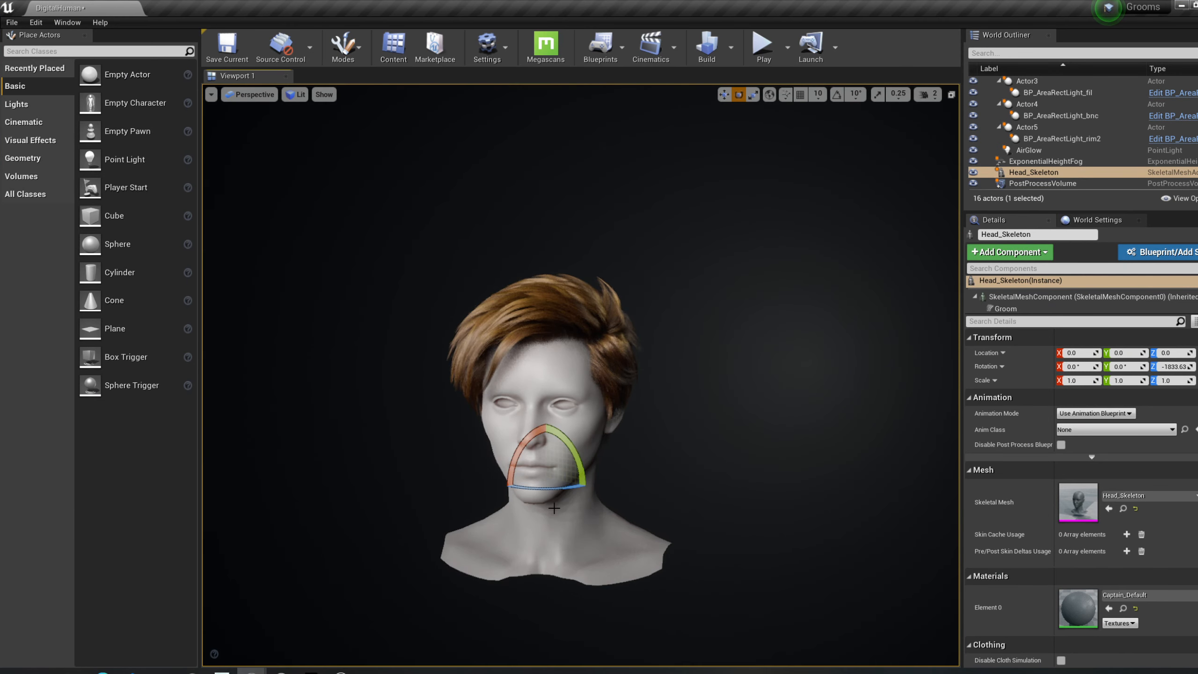
scroll(560, 504, up, 5)
scroll(551, 514, down, 2)
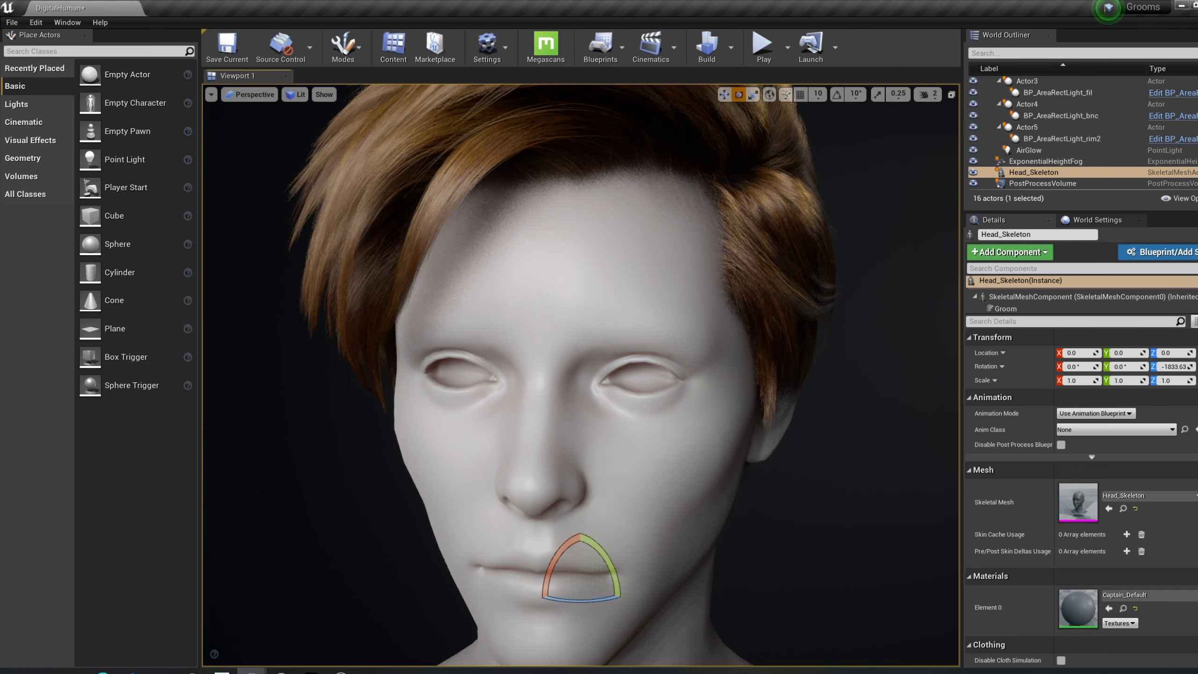
middle_drag(551, 514, 530, 504)
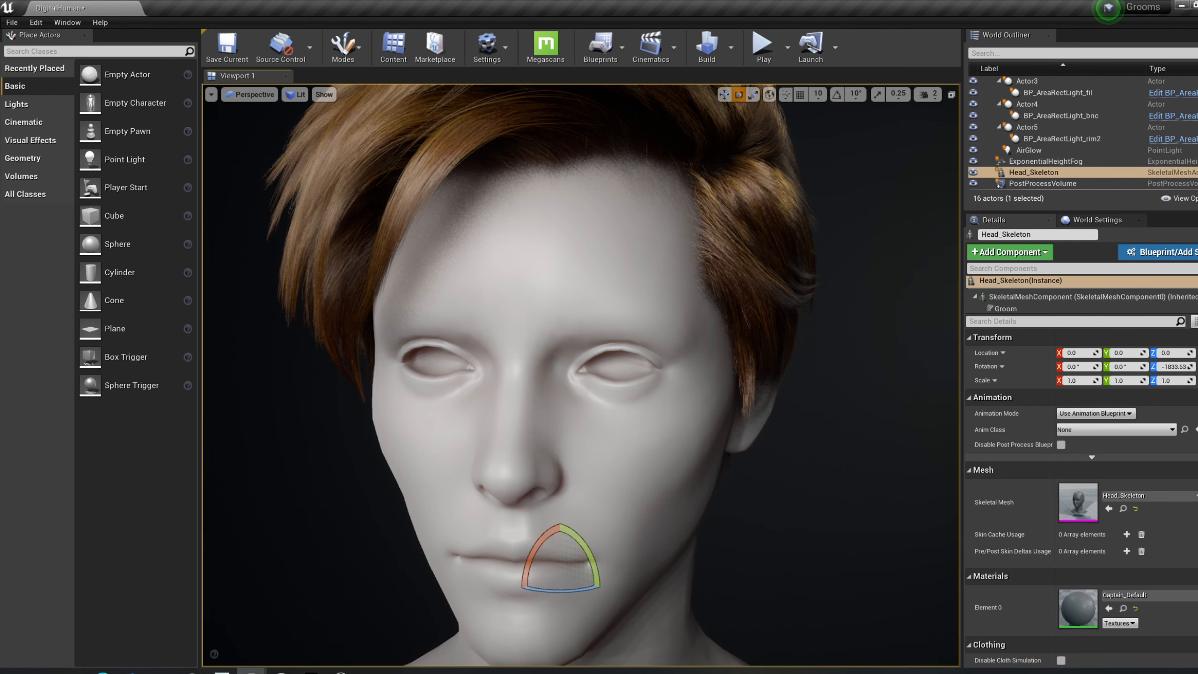
scroll(550, 514, down, 2)
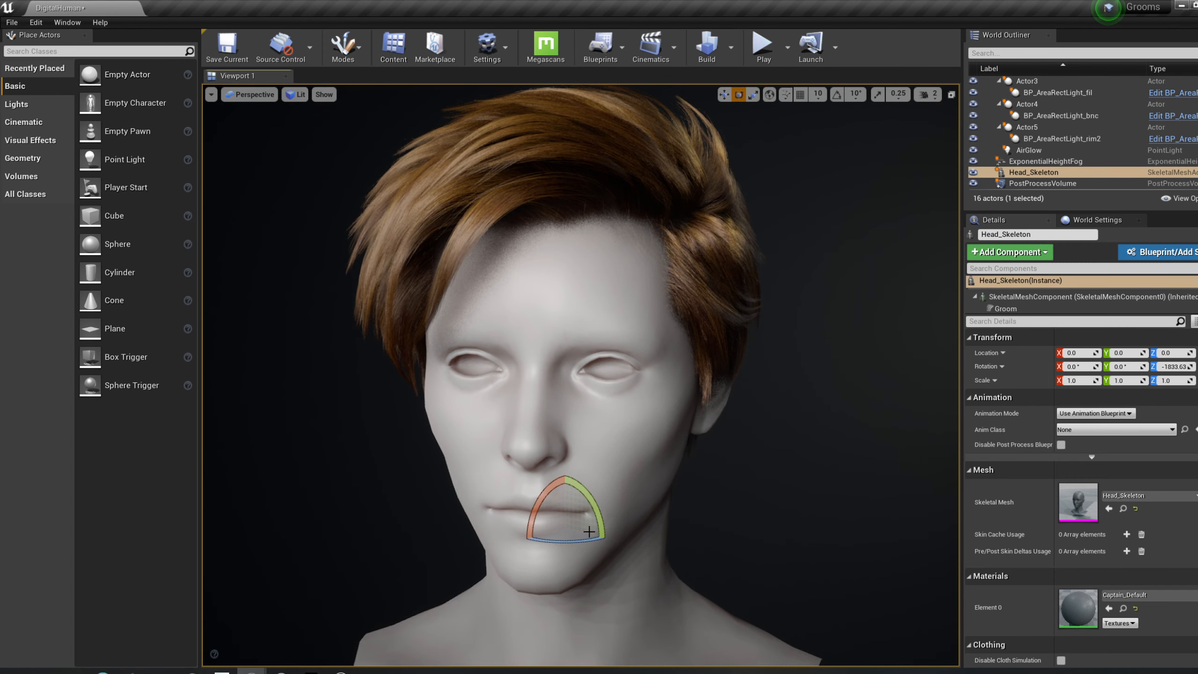
mouse_move(595, 538)
mouse_down()
mouse_move(538, 538)
mouse_move(627, 540)
mouse_move(599, 534)
mouse_up()
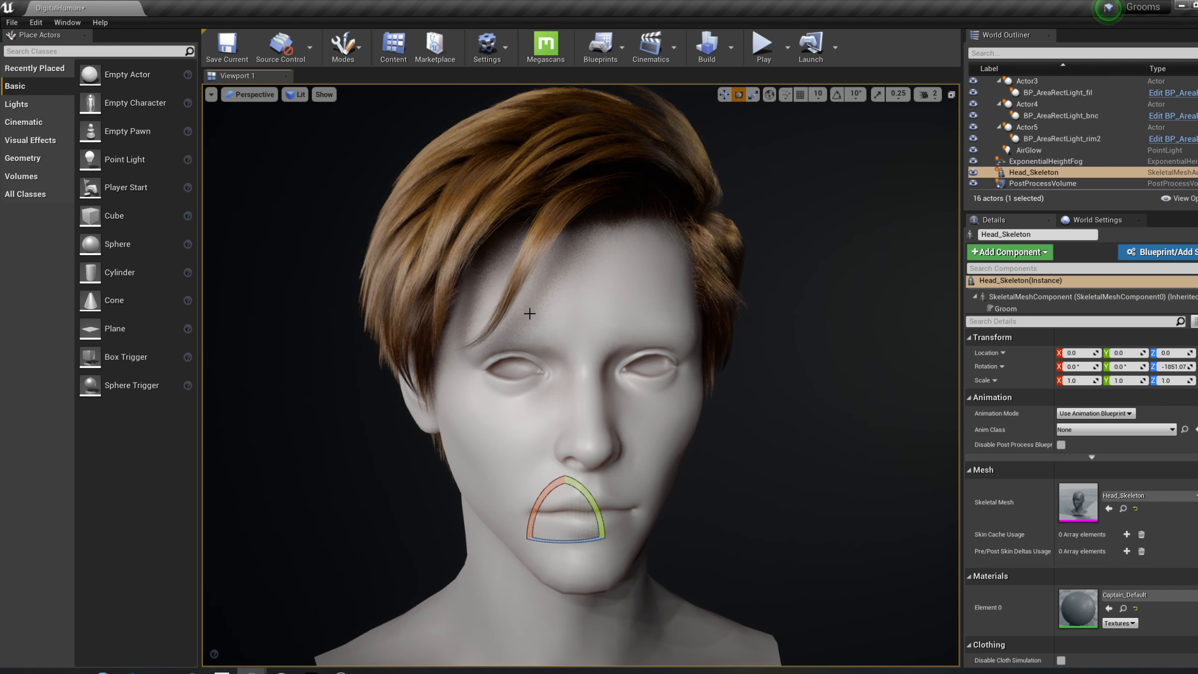